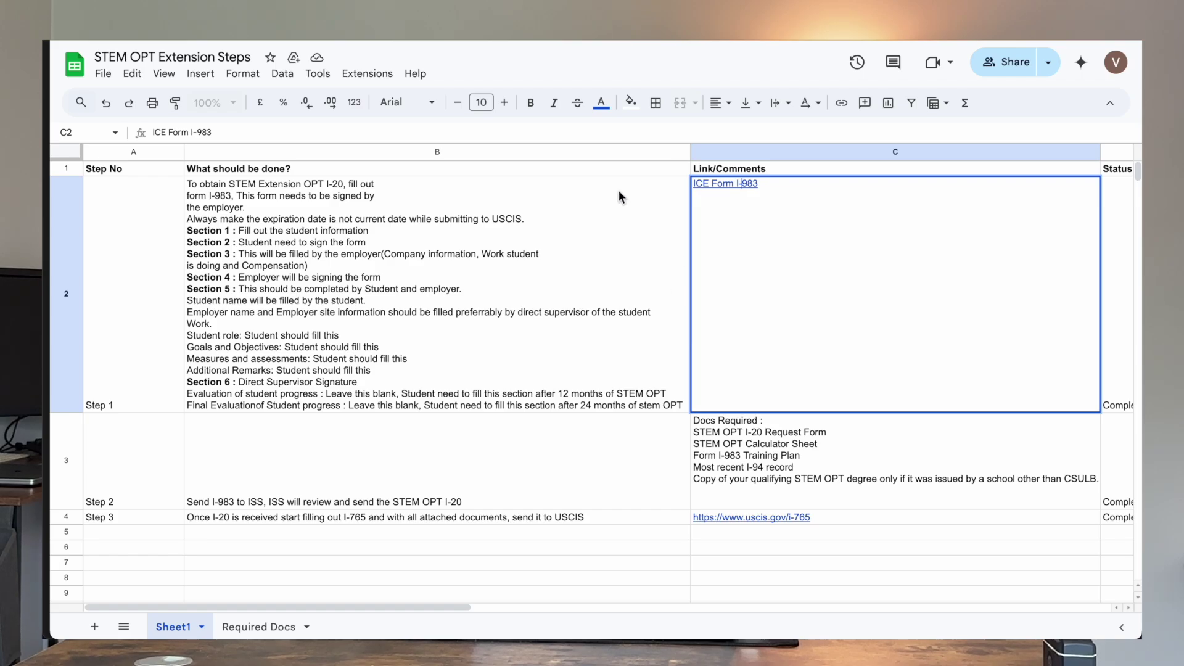
Step: Open the ICE Form I-983 training plan PDF from the C2 link and begin at Student Name
click(523, 158)
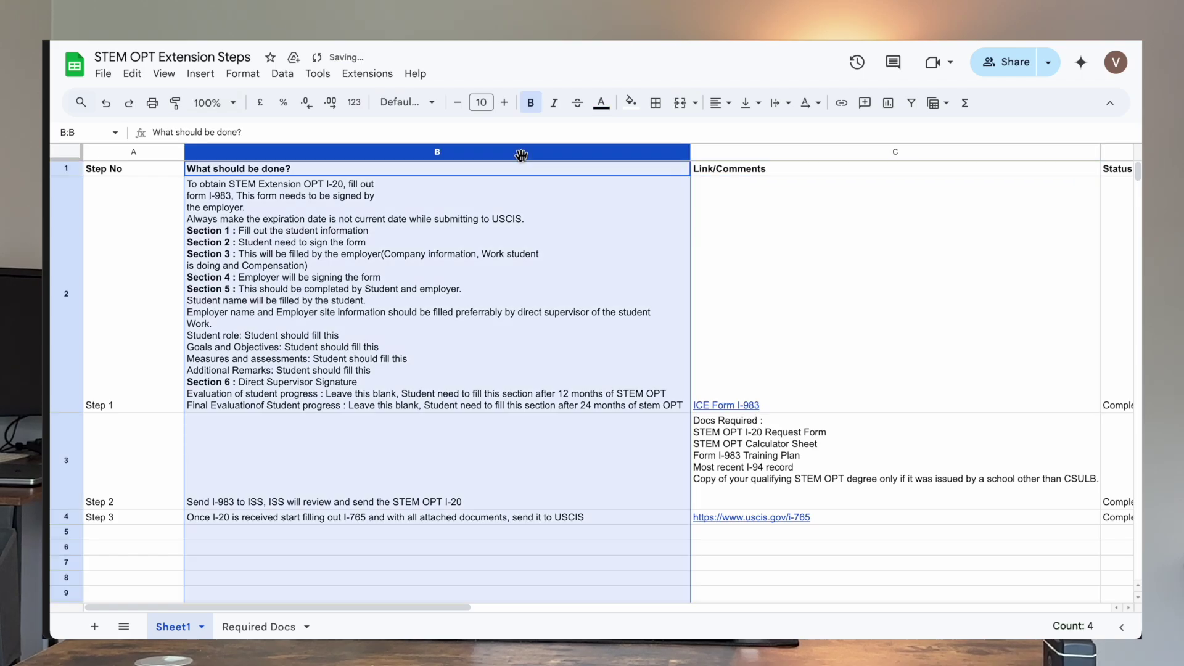
click(794, 215)
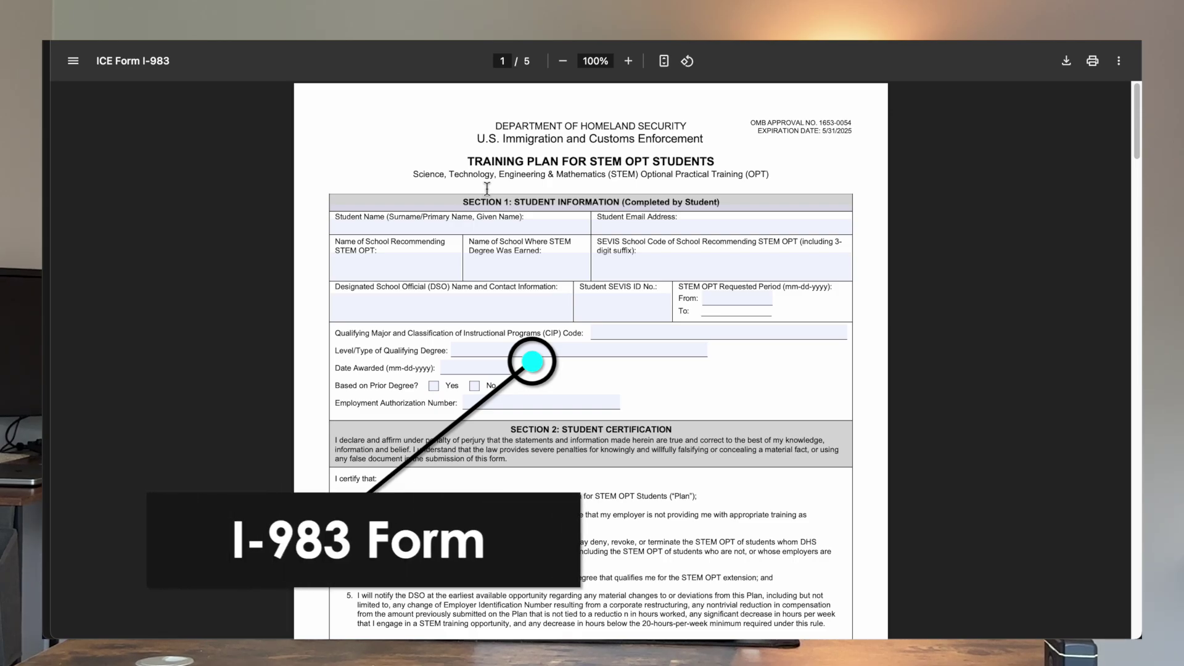
click(478, 228)
Step: Step through Student Email, recommending school, degree school and SEVIS School Code fields in Section 1
scroll(431, 185, down, 1)
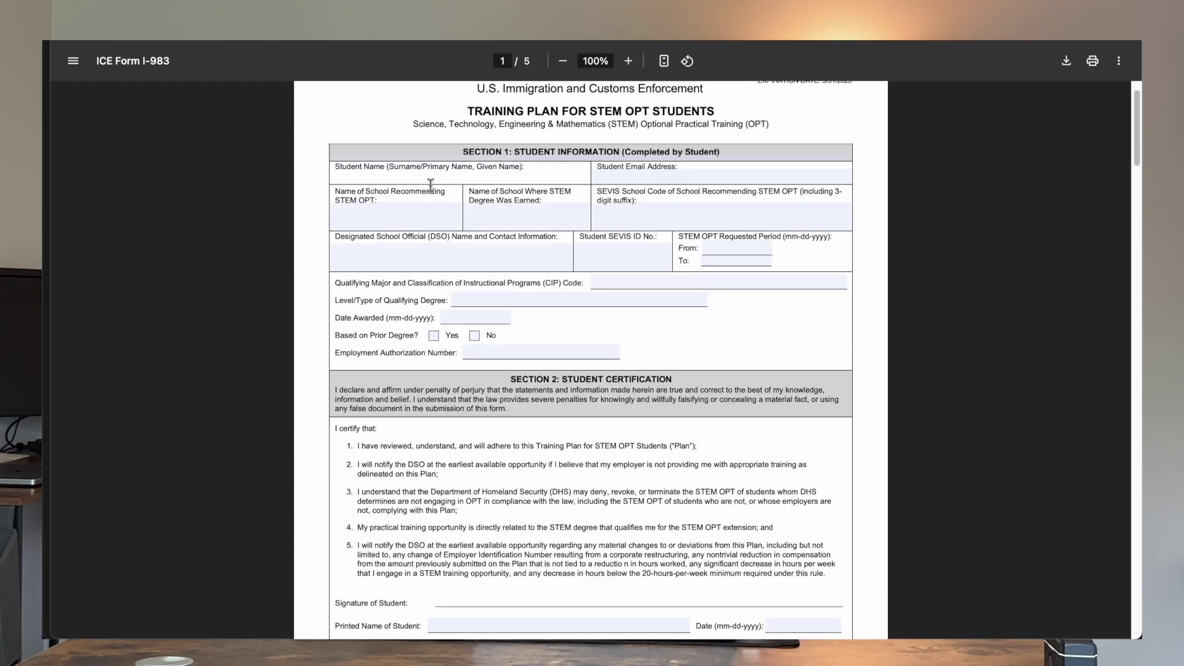
click(642, 179)
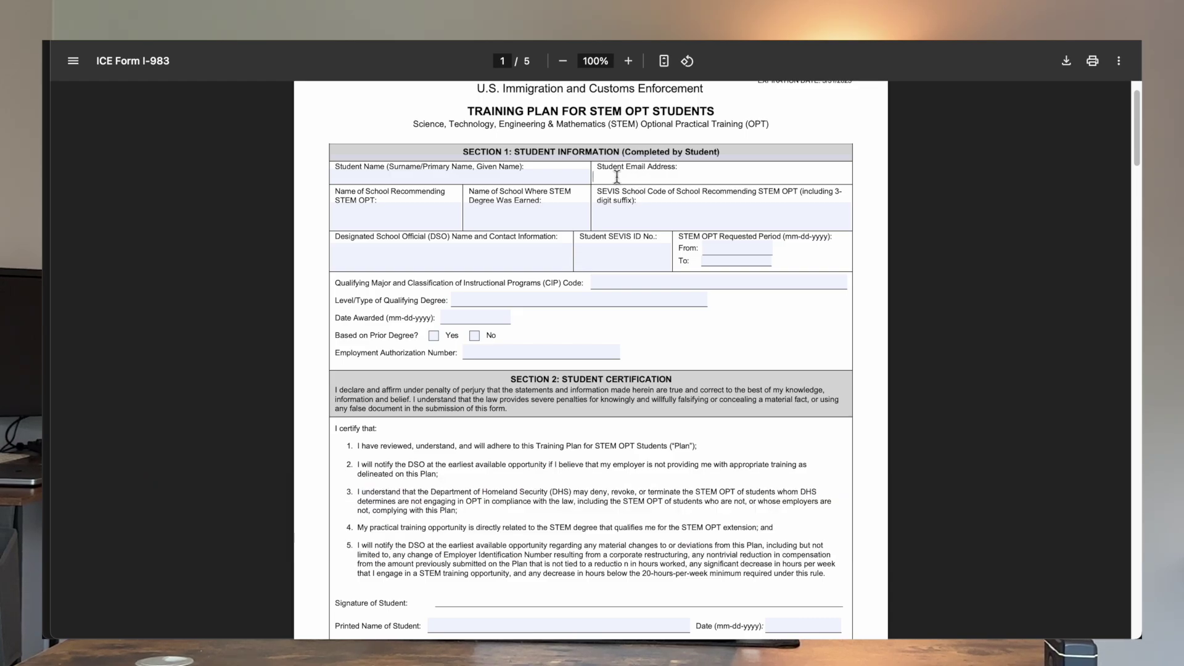
click(441, 223)
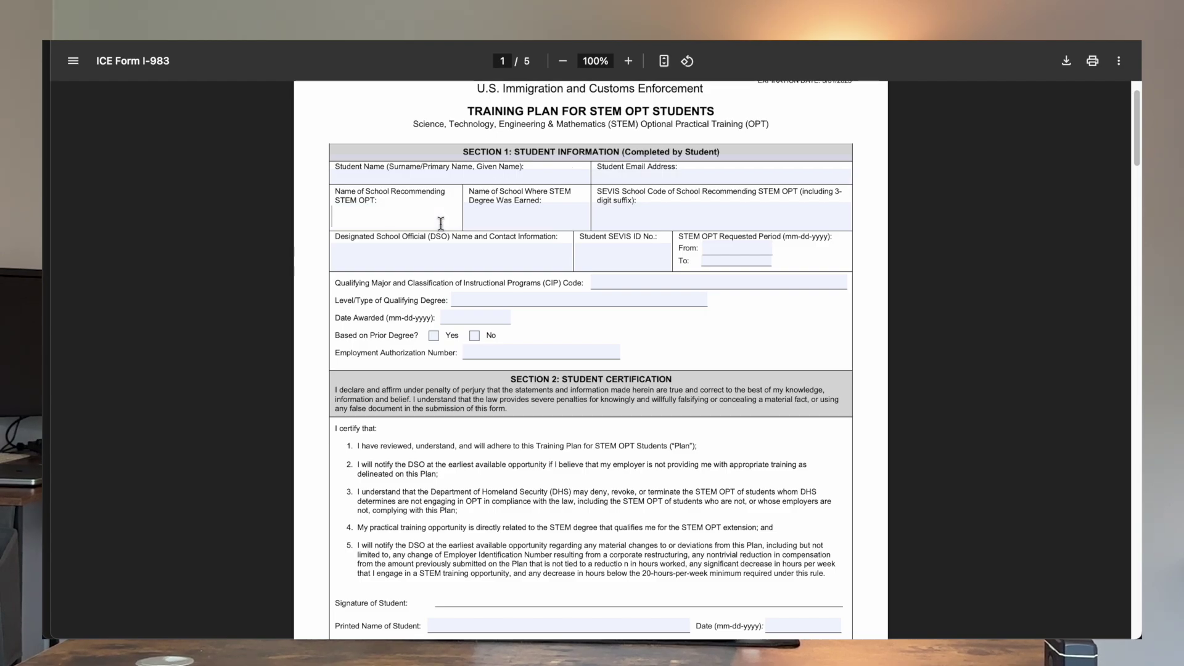
click(490, 228)
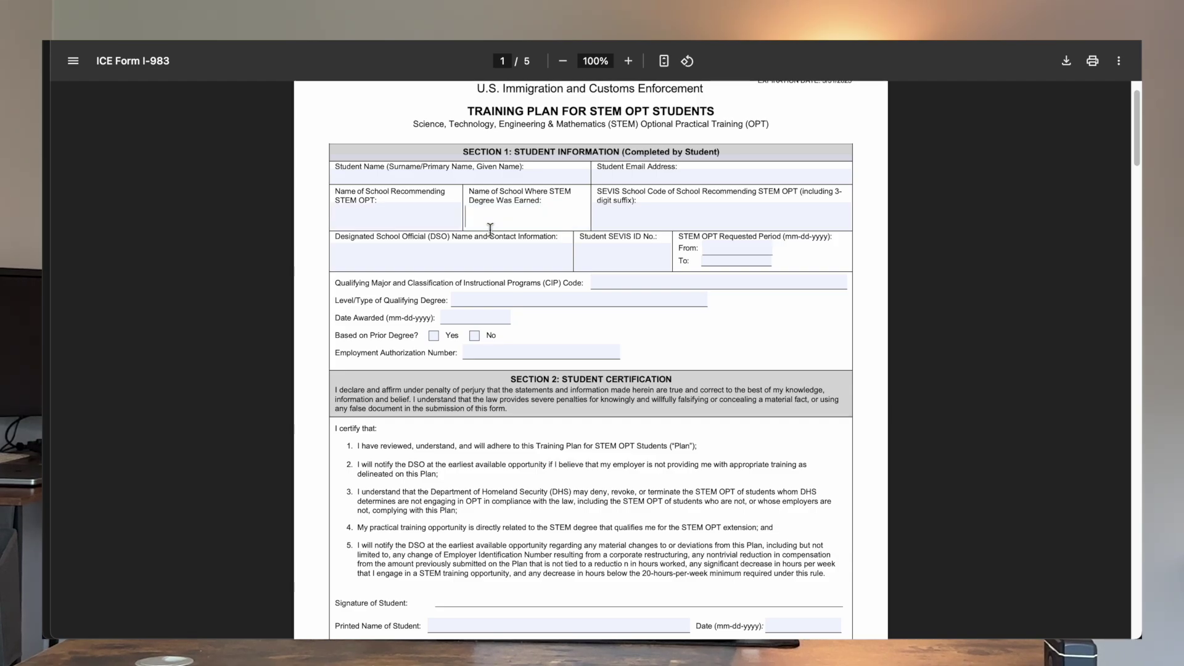
click(643, 213)
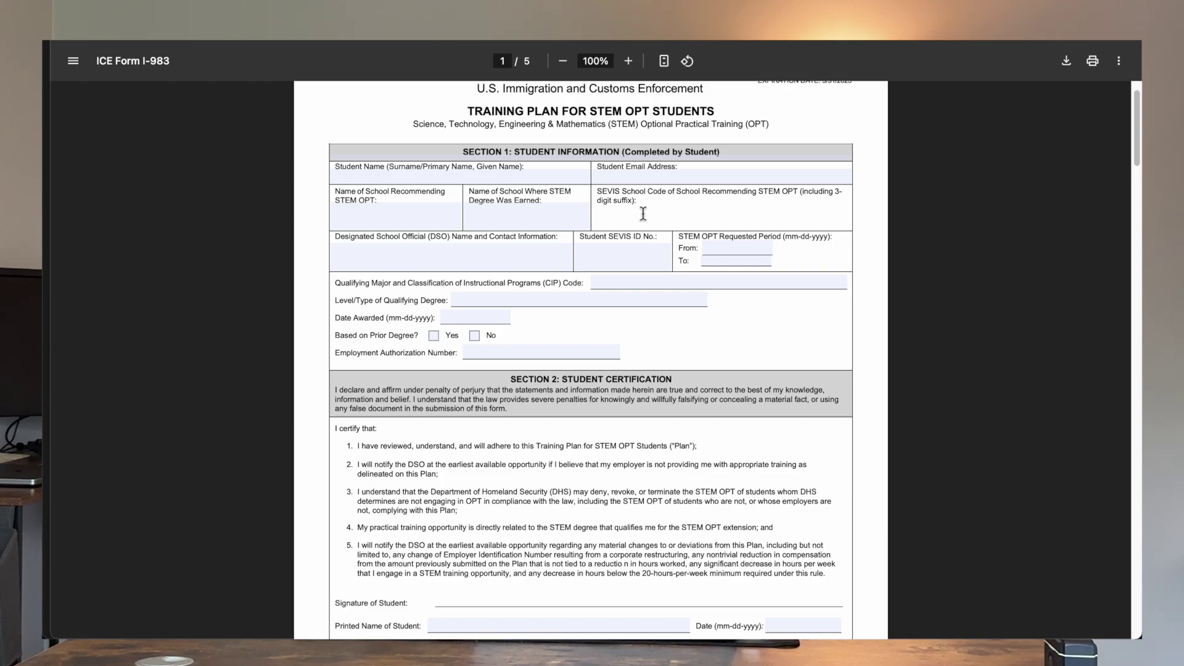
key(super+Tab)
key(super+Tab)
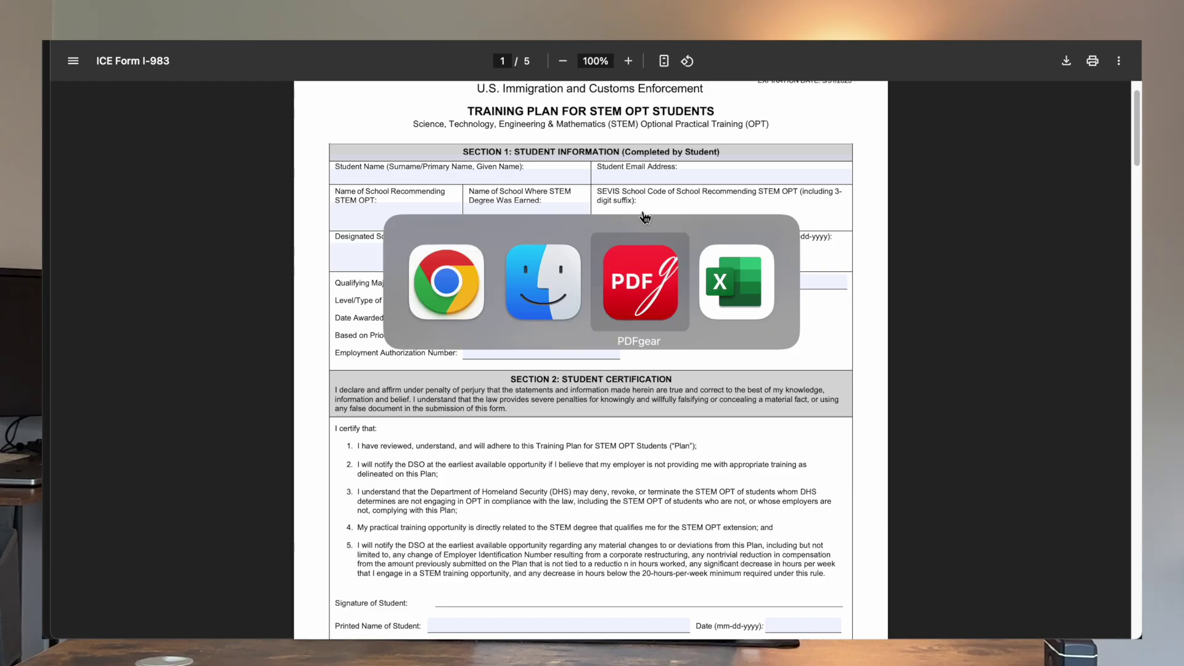
Step: Copy the School Code and Approval Date text from the I-20 for use in the I-983
mouse_move(715, 618)
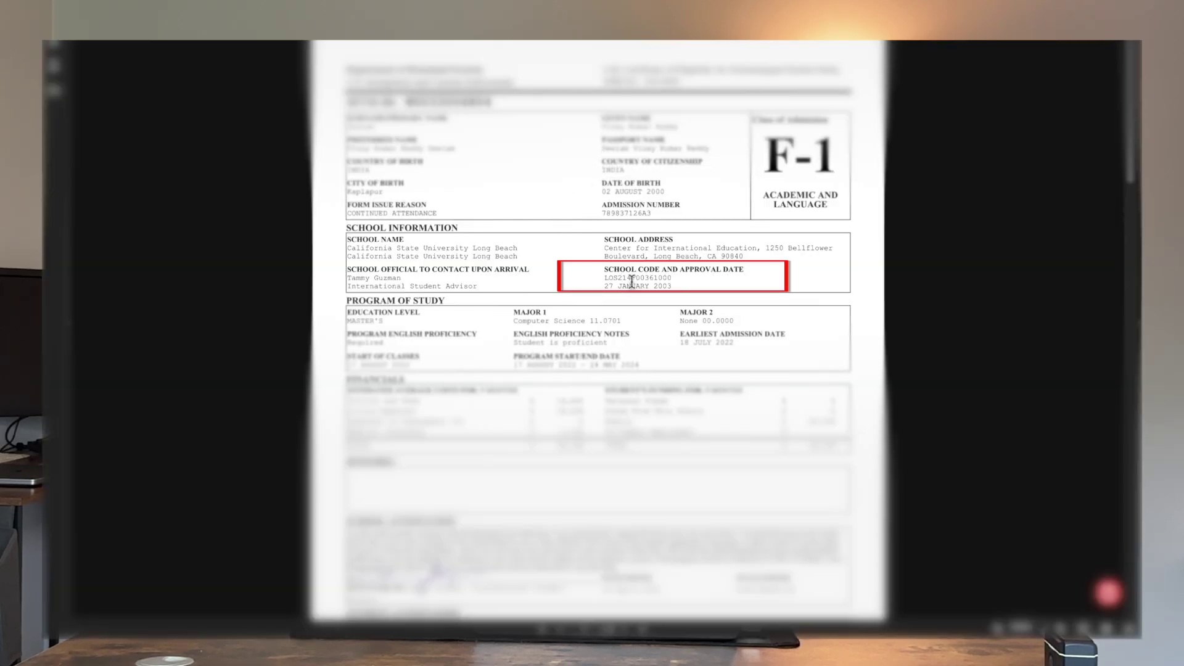
right_click(627, 275)
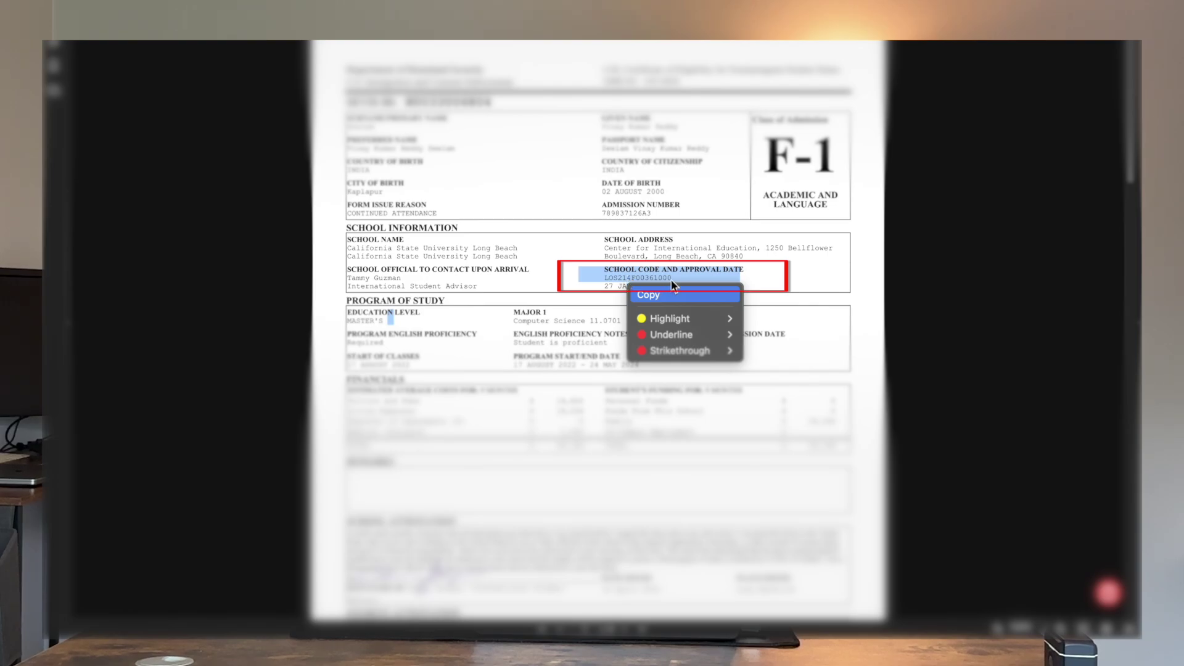
key(super+Tab)
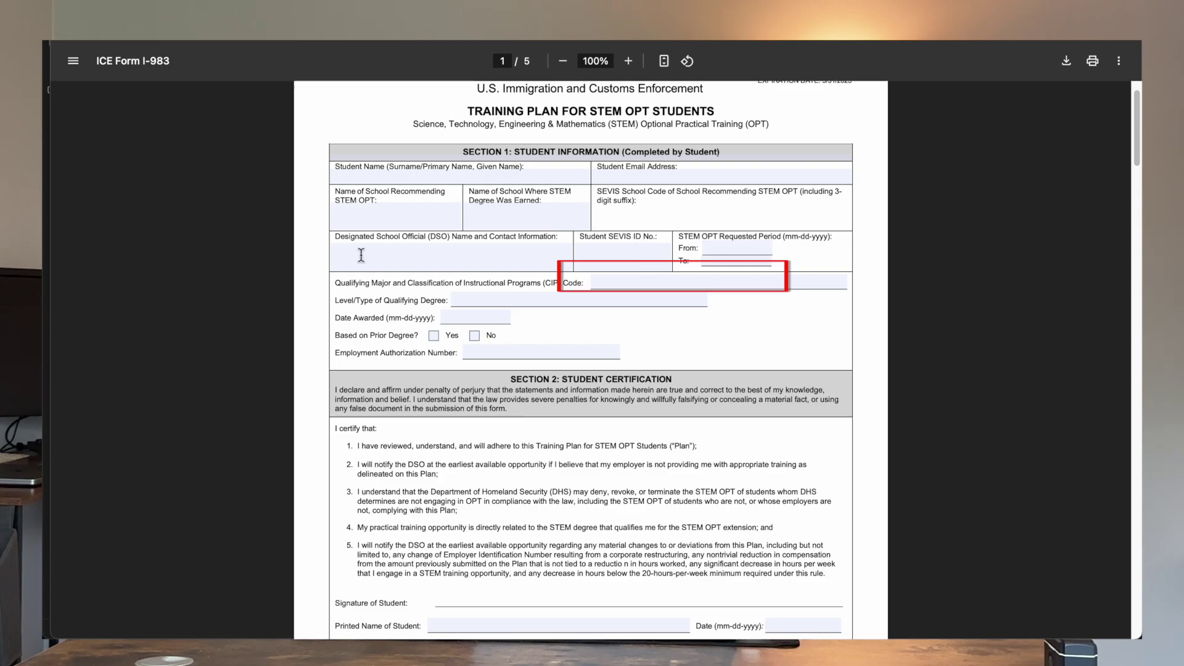
Step: Go through the DSO Name, Student SEVIS ID, and requested-period From and To fields
click(361, 255)
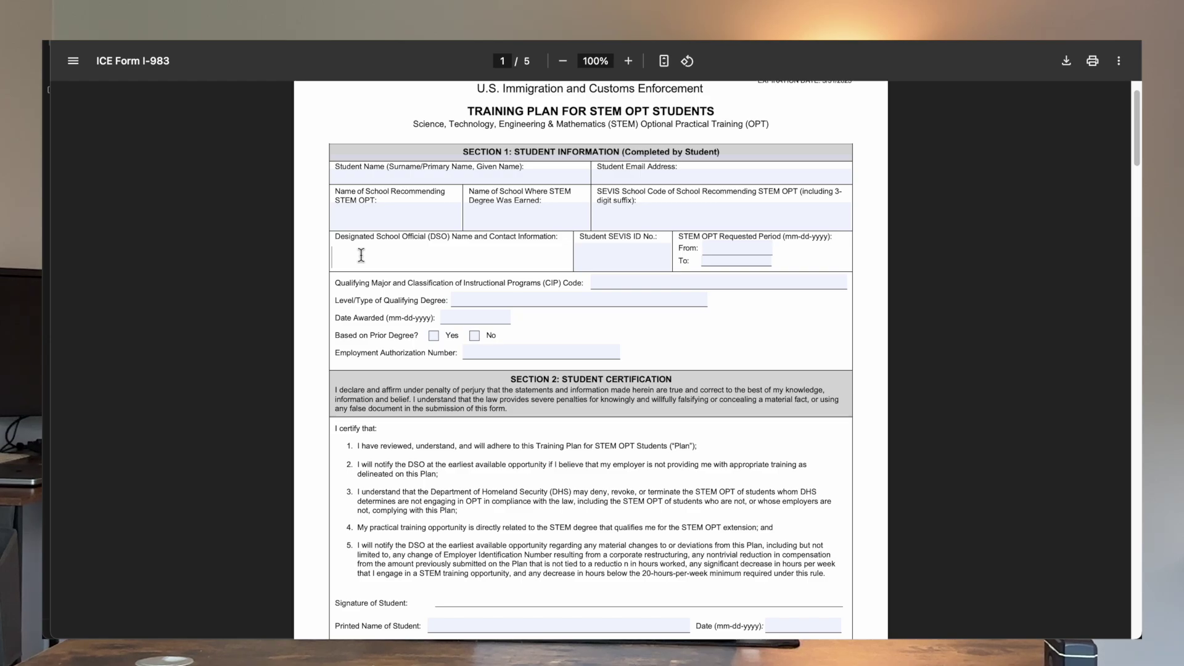
click(593, 264)
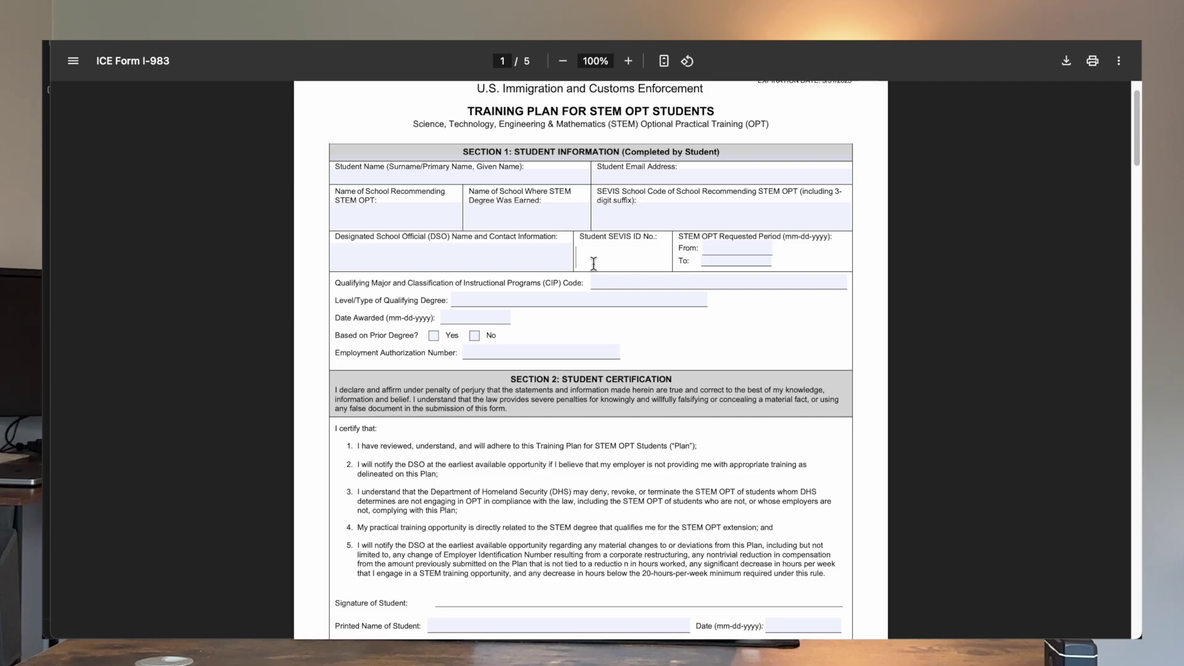
click(750, 249)
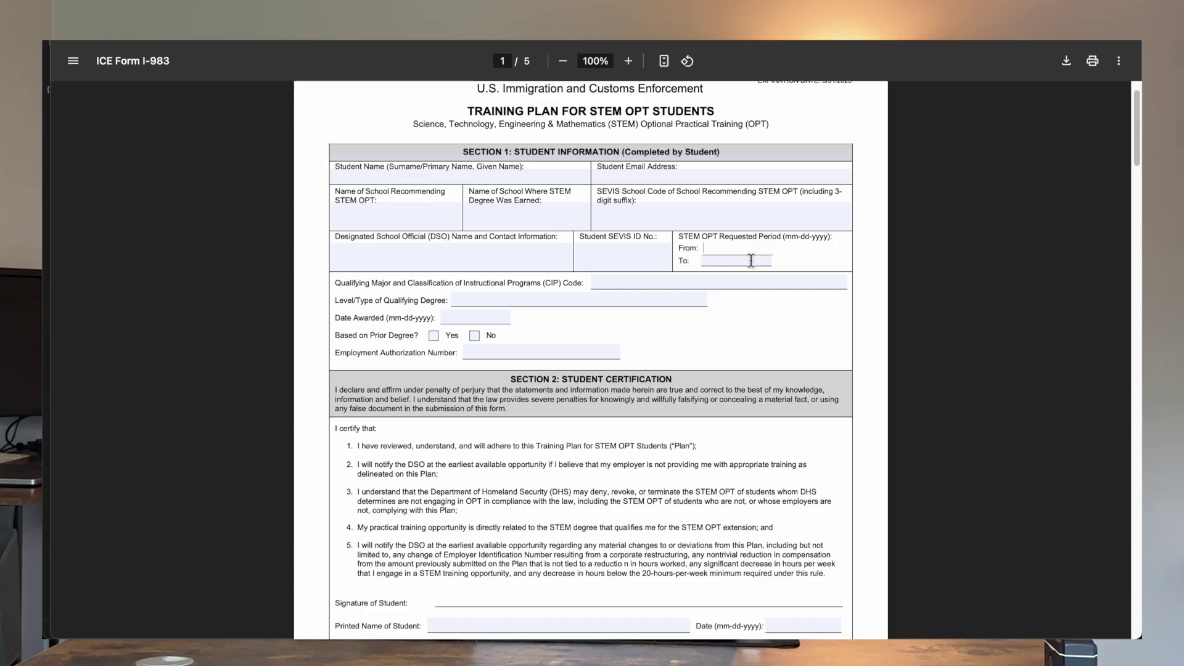
click(752, 260)
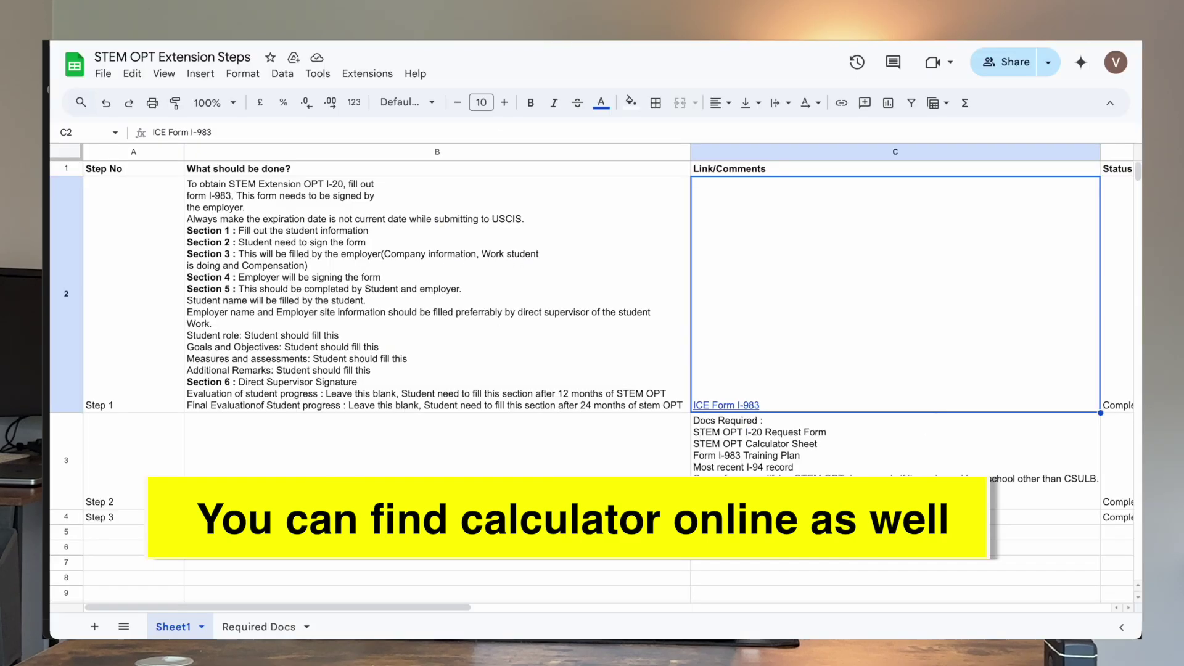
Step: Open the Excel STEM OPT calculator to read the 7/25/25–7/24/27 request period
click(788, 534)
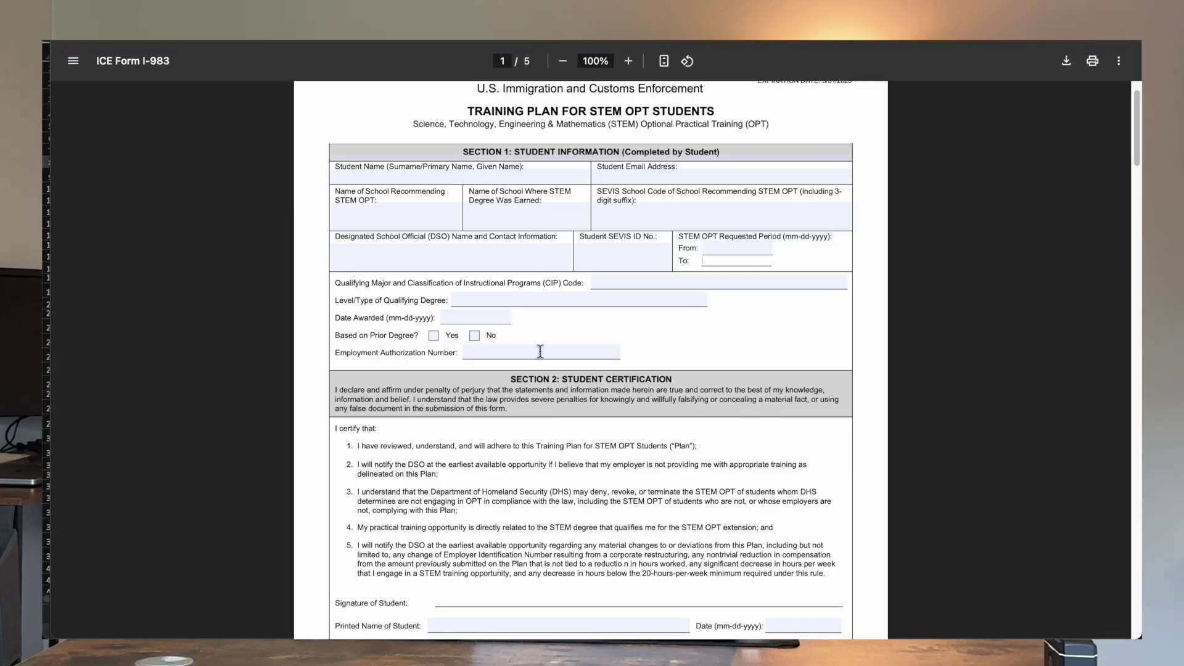
Step: For the CIP Code field, find Major 1's code 11.0701 (Computer Science) on the I-20
click(604, 284)
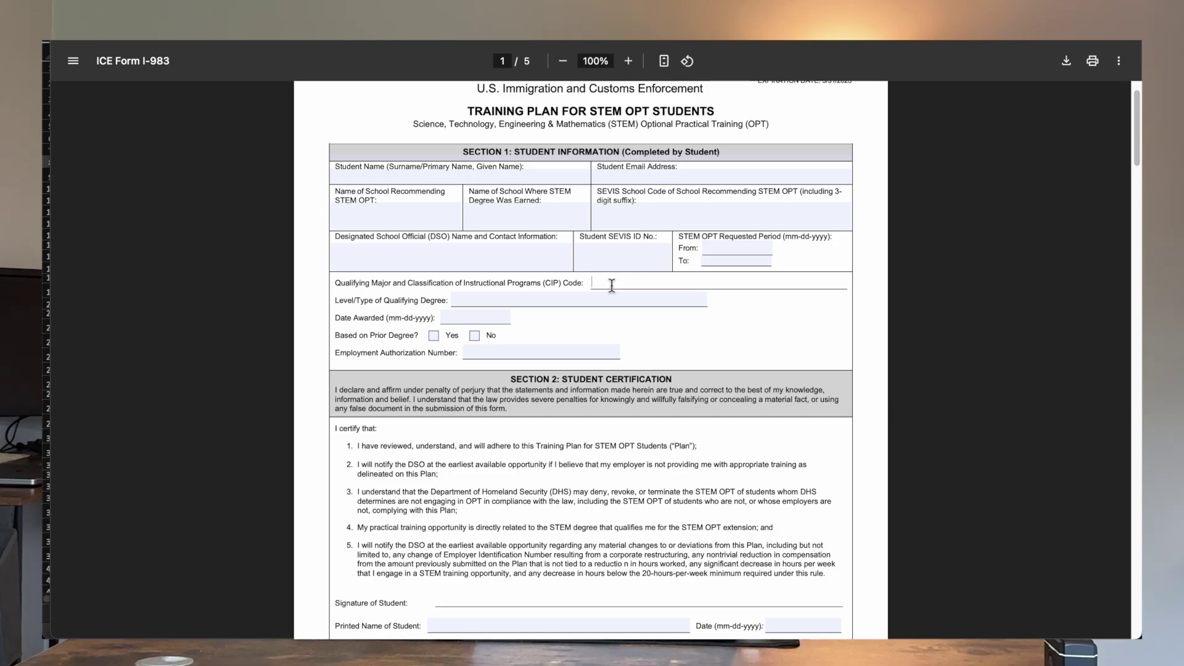
key(super+Tab)
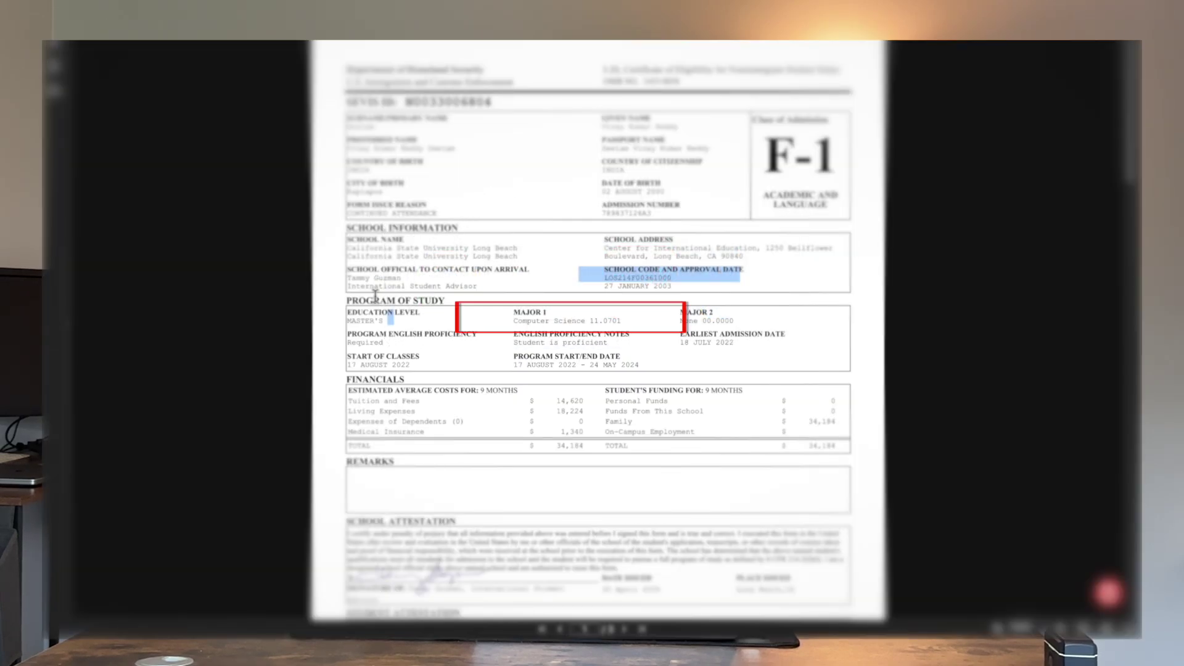
click(559, 329)
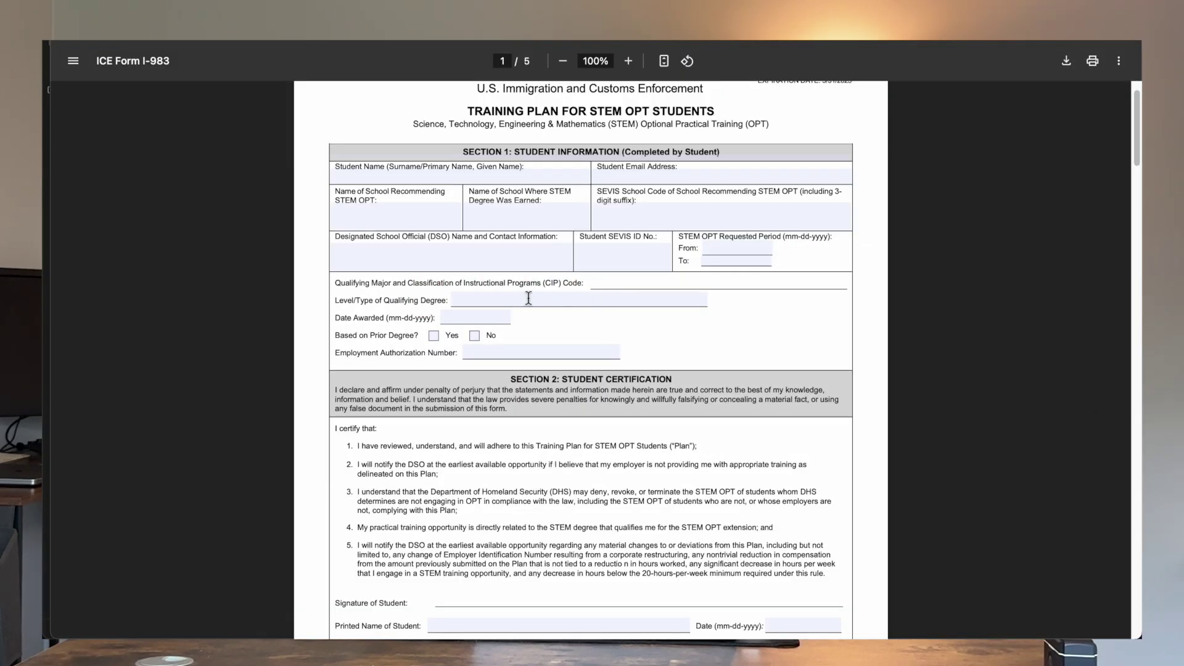
Step: Pass the degree type and Date Awarded fields, answering No to Based on Prior Degree
click(524, 301)
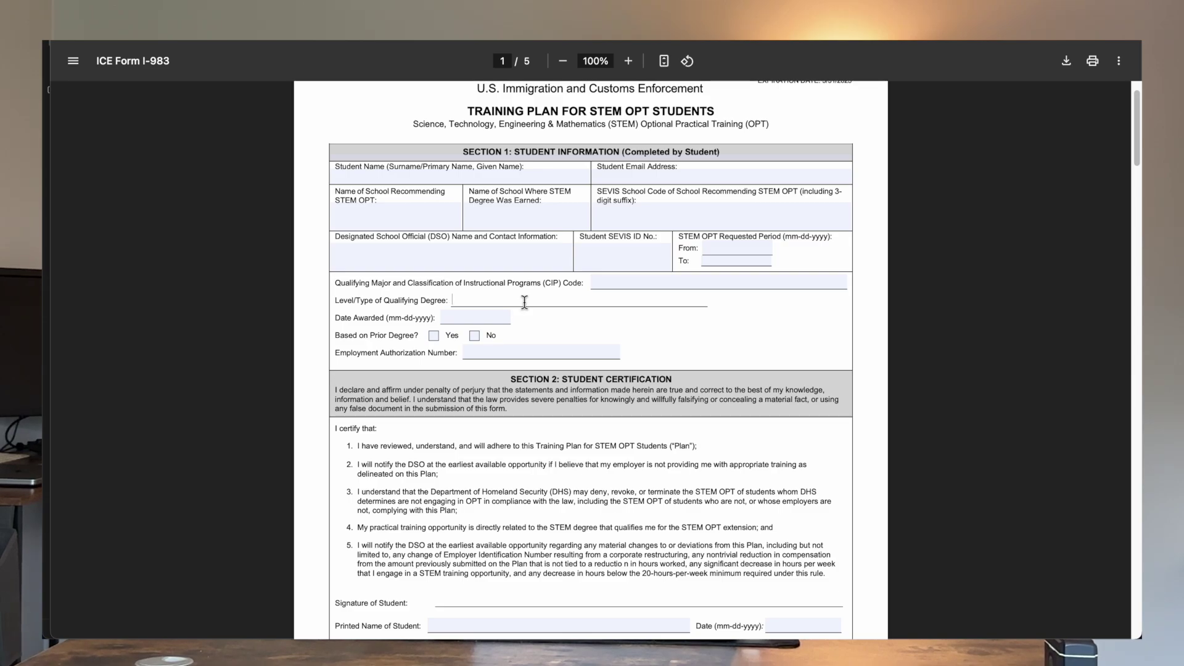
click(449, 318)
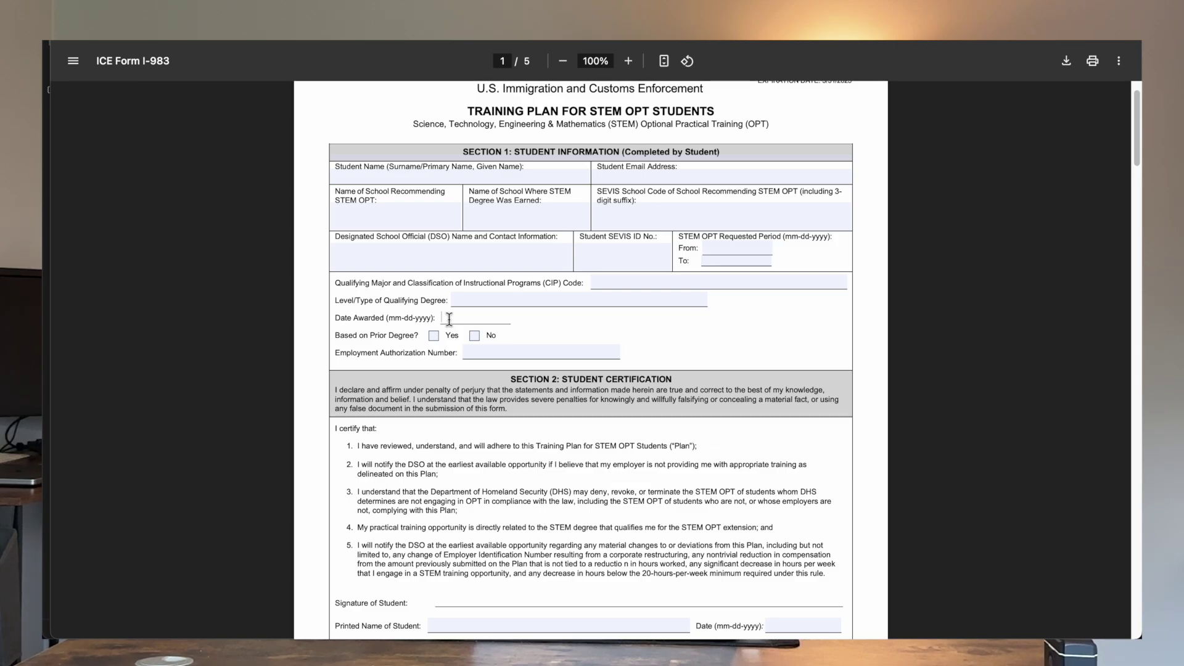
click(476, 346)
click(493, 355)
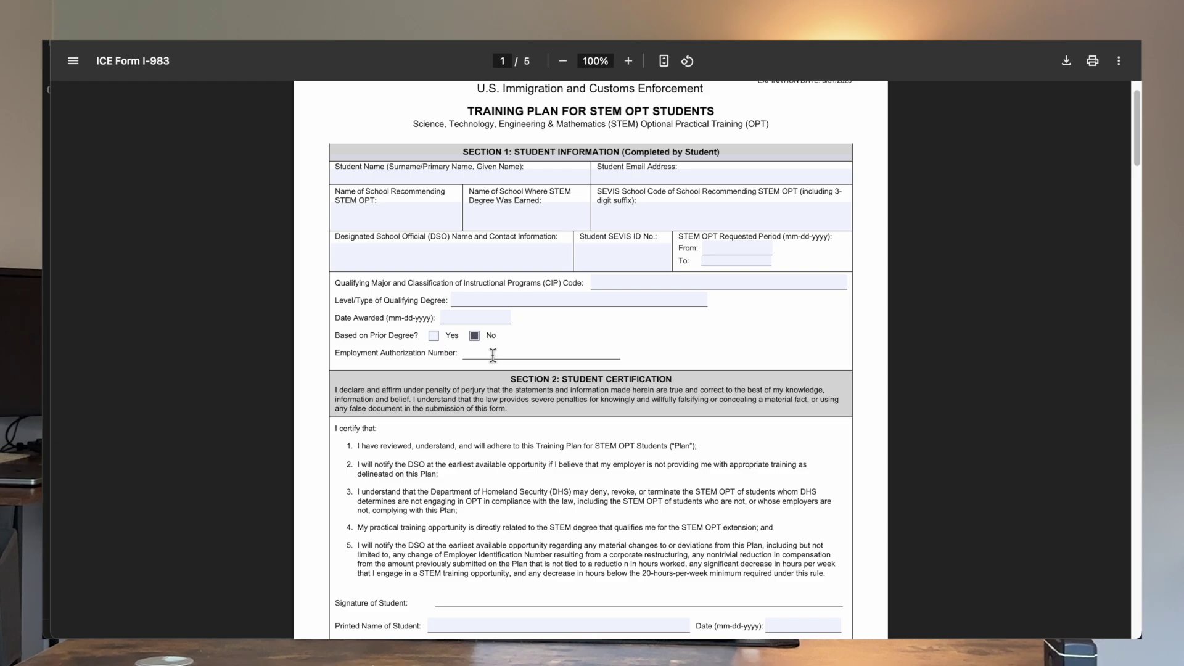
Step: Scroll past Sections 2–4 to Section 5's Training Plan on page 3
scroll(492, 355, down, 5)
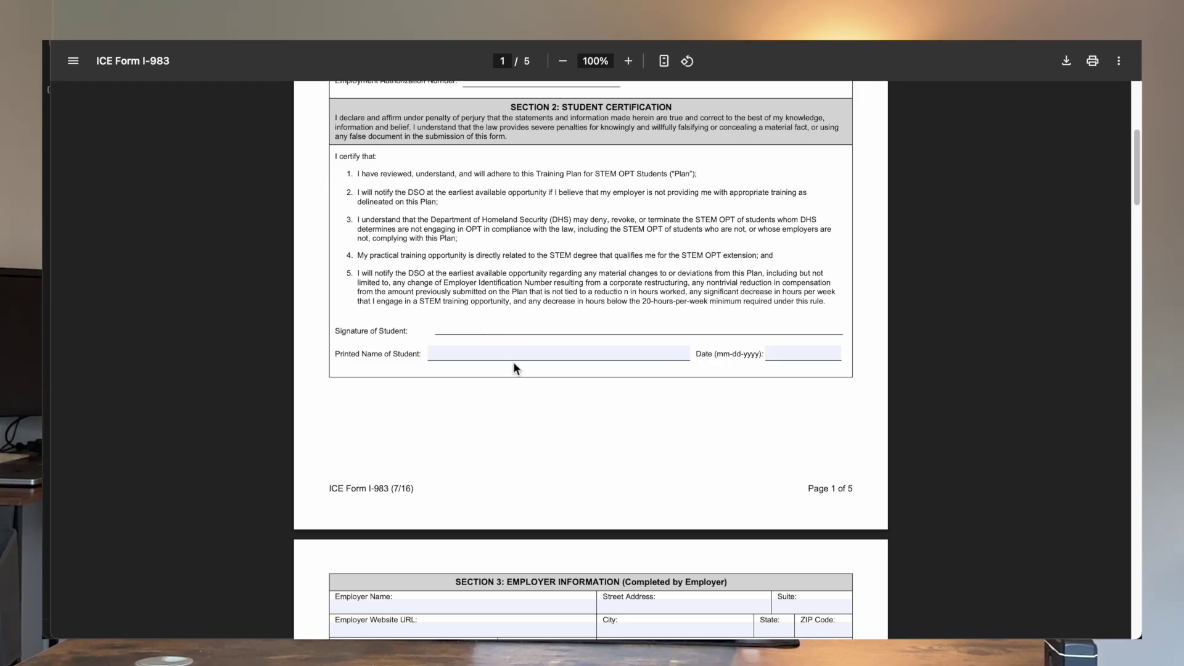
scroll(514, 364, down, 5)
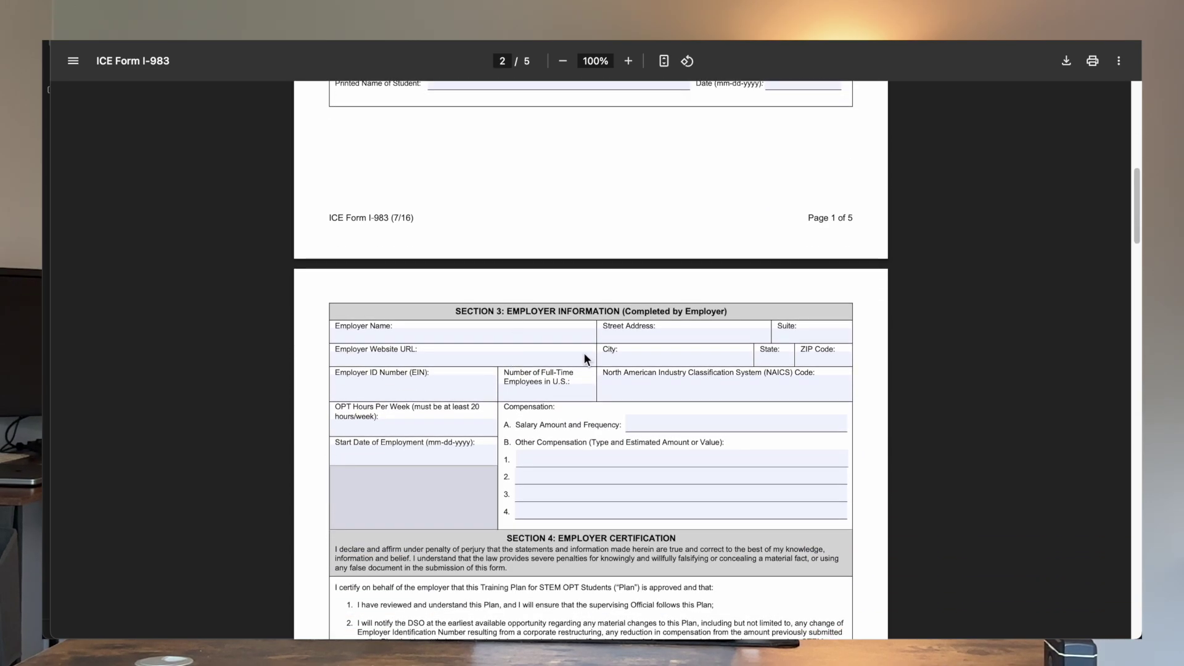
scroll(440, 345, down, 1)
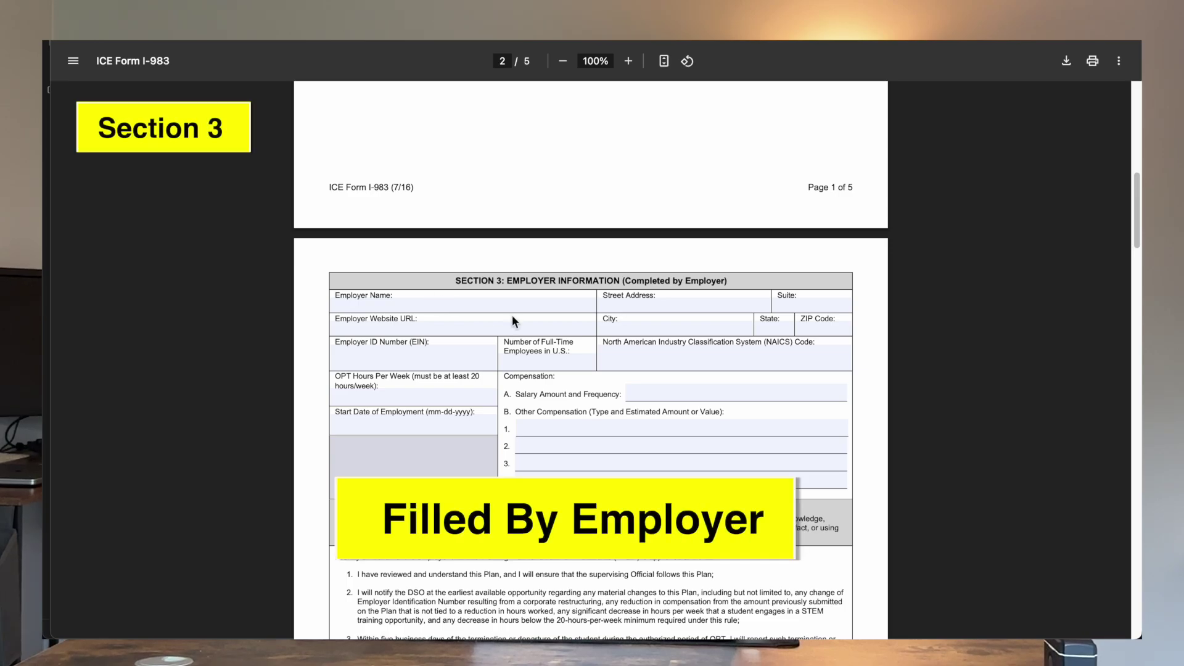
scroll(512, 319, down, 1)
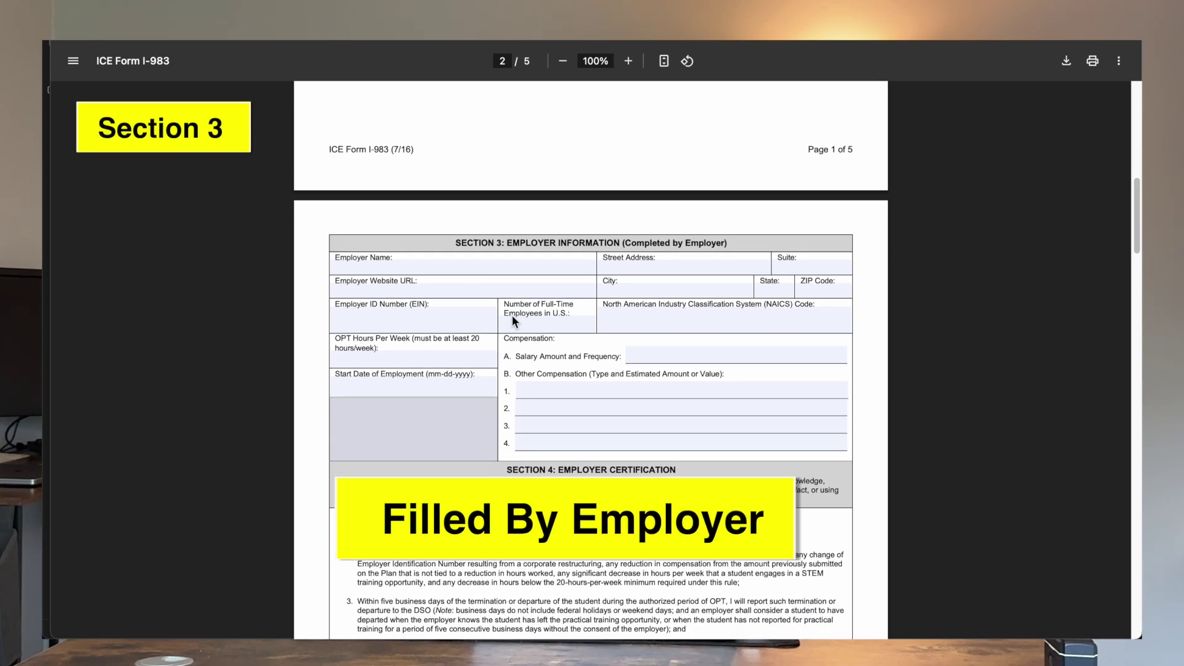
scroll(512, 316, down, 2)
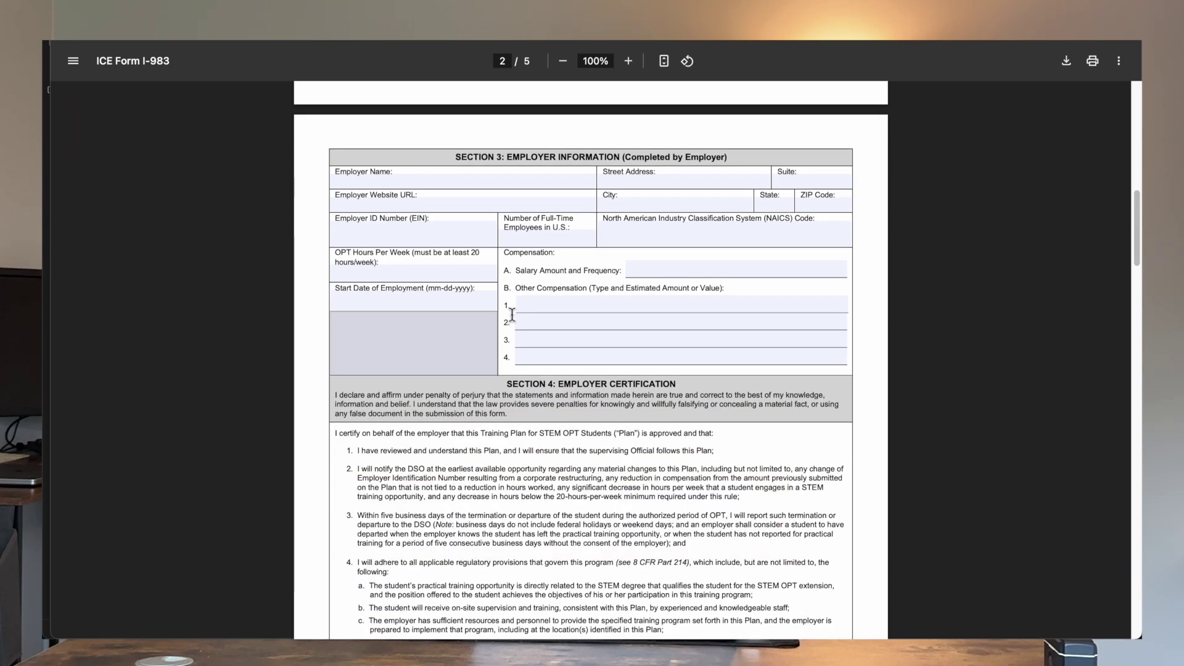
scroll(512, 315, down, 9)
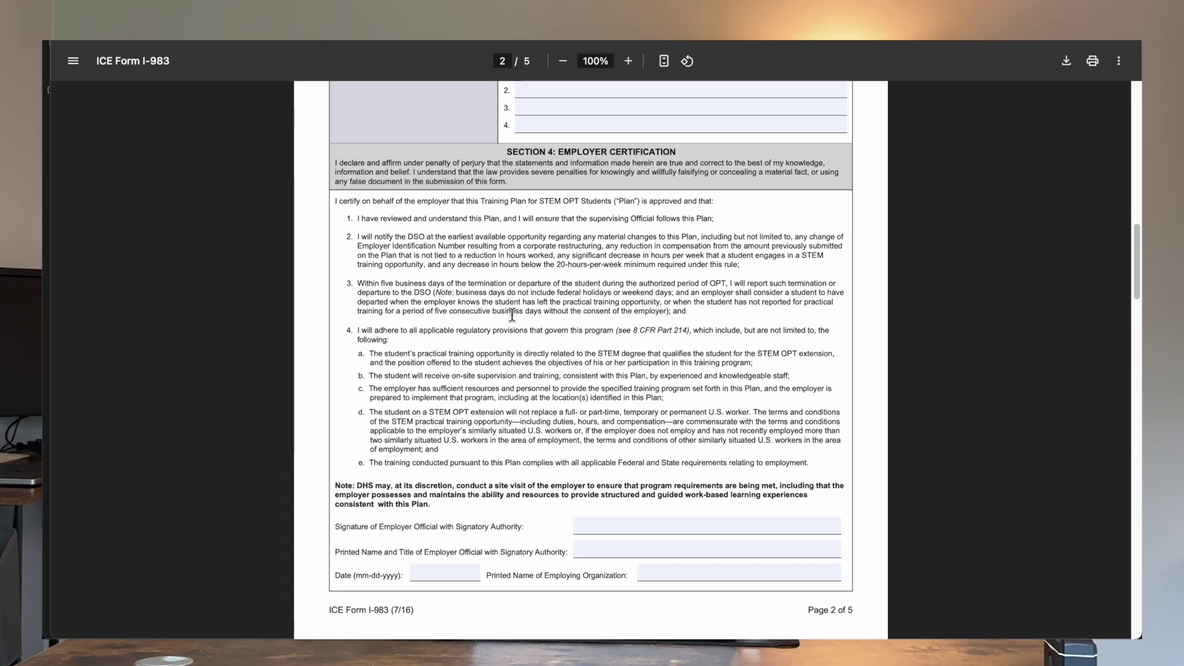
scroll(512, 314, down, 9)
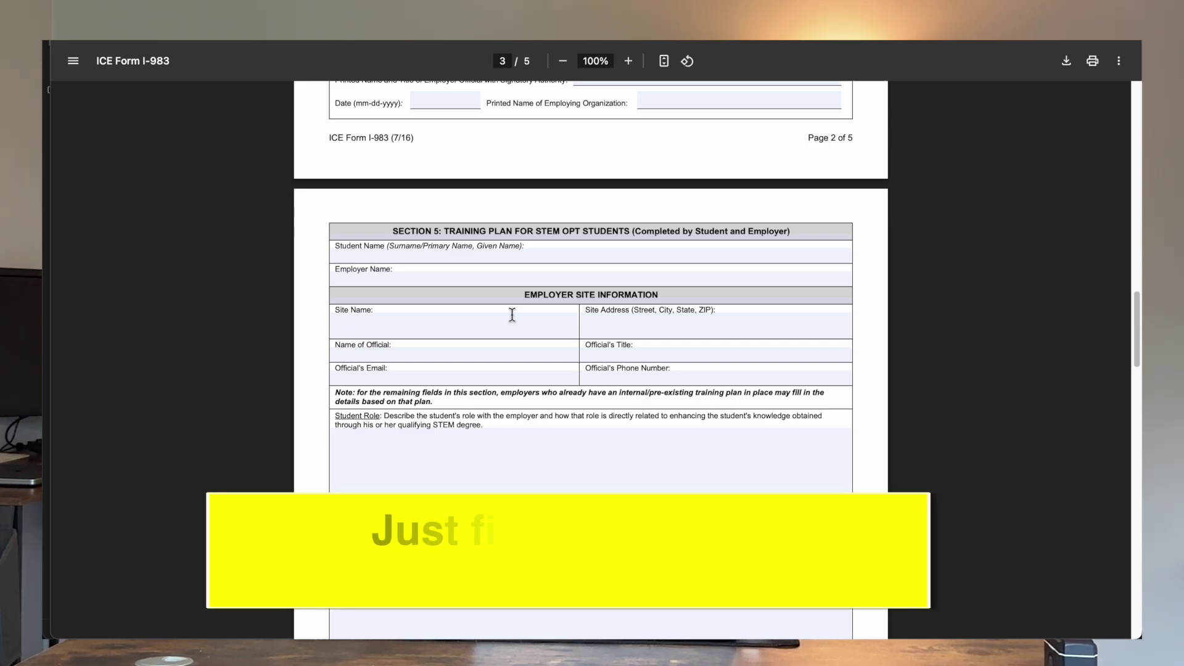
click(432, 252)
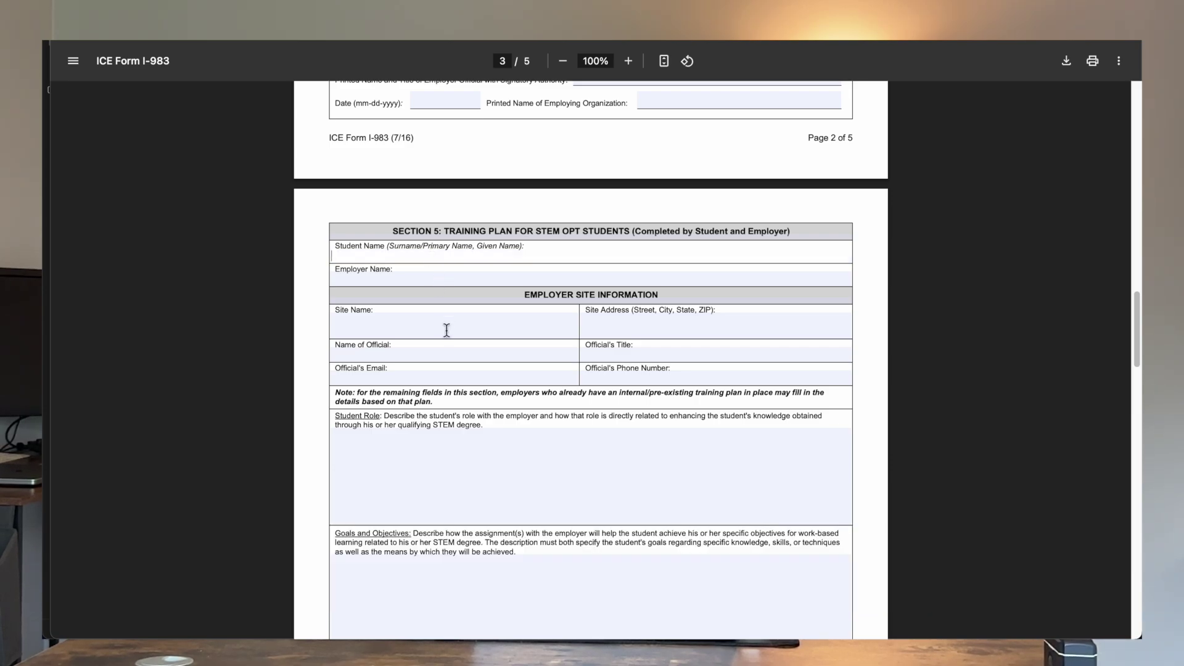
click(447, 330)
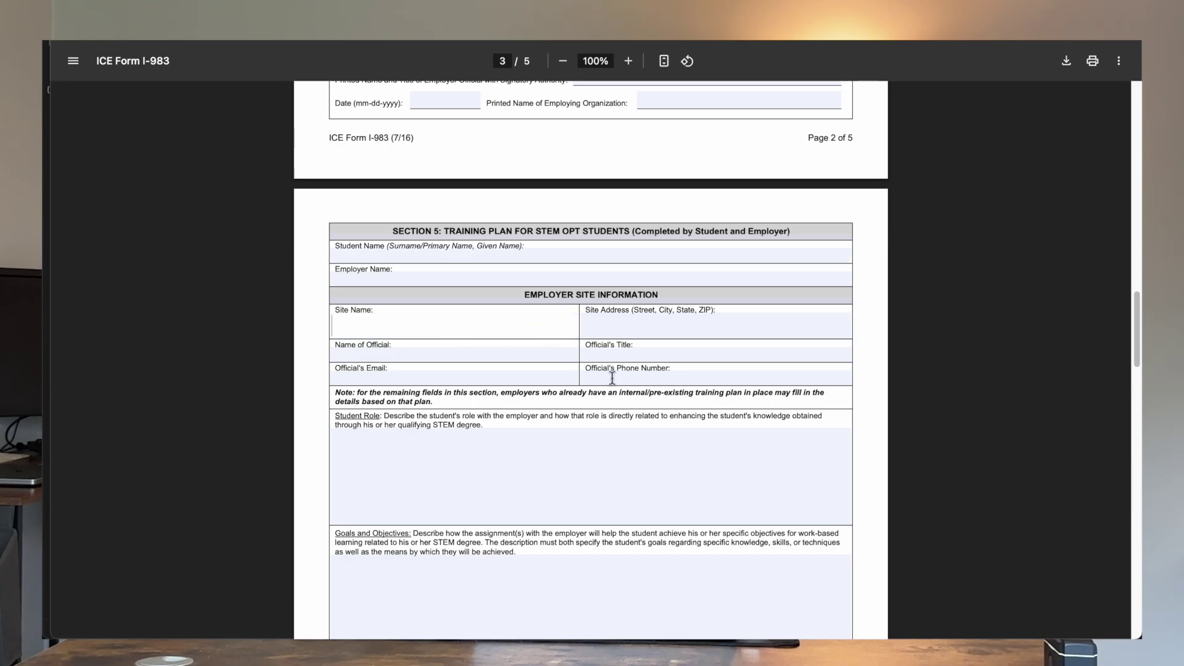
scroll(610, 373, down, 1)
scroll(595, 293, down, 2)
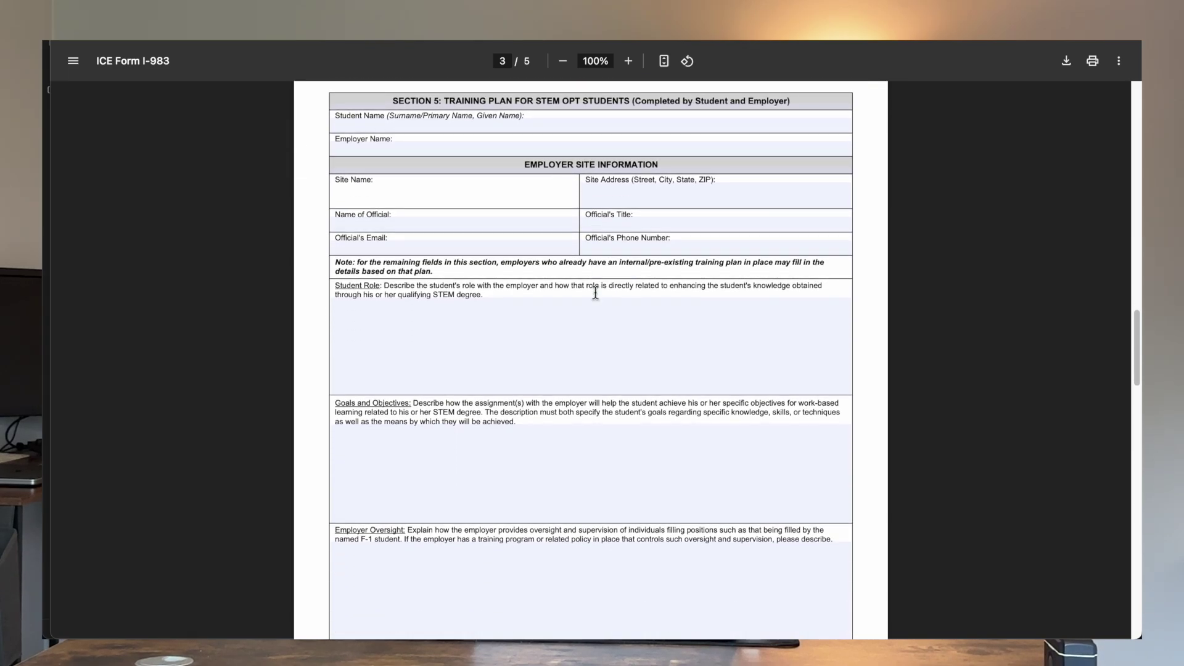
click(555, 315)
scroll(554, 315, down, 1)
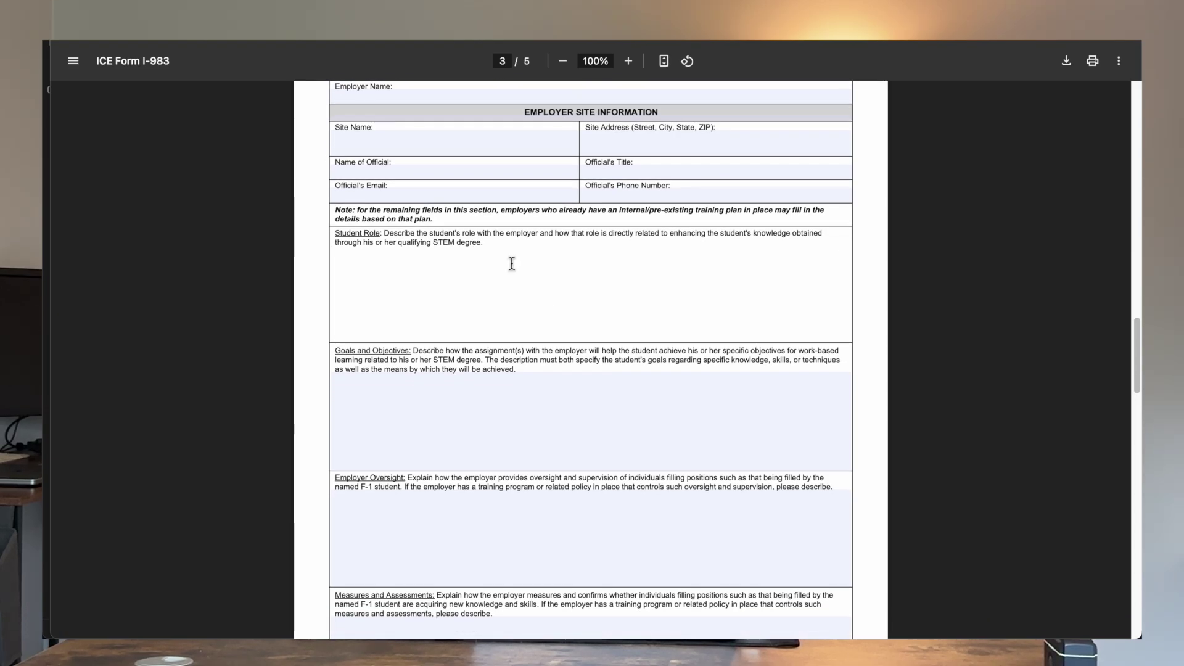
scroll(511, 264, down, 5)
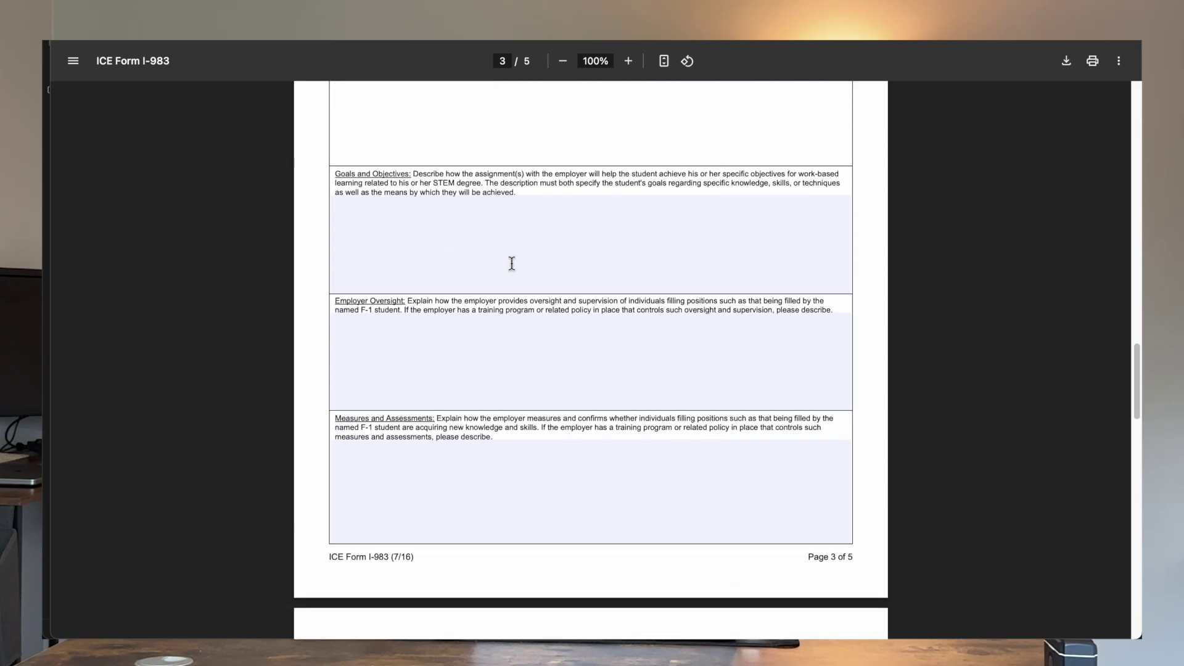
scroll(512, 263, down, 1)
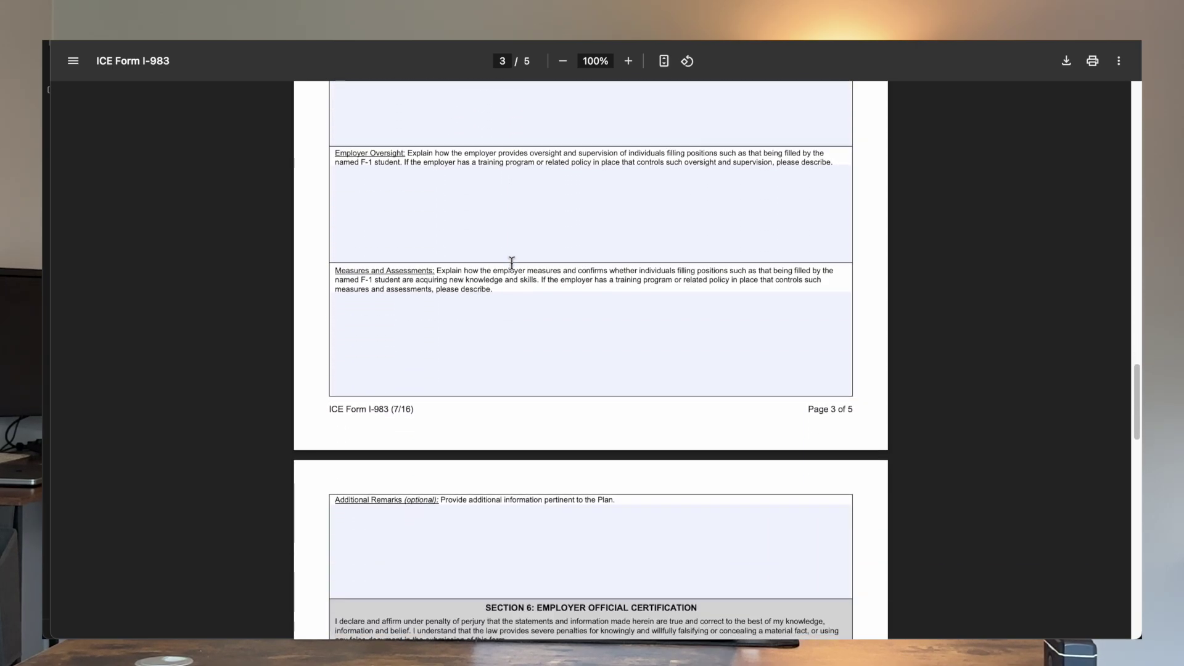
scroll(487, 327, down, 7)
scroll(465, 394, down, 1)
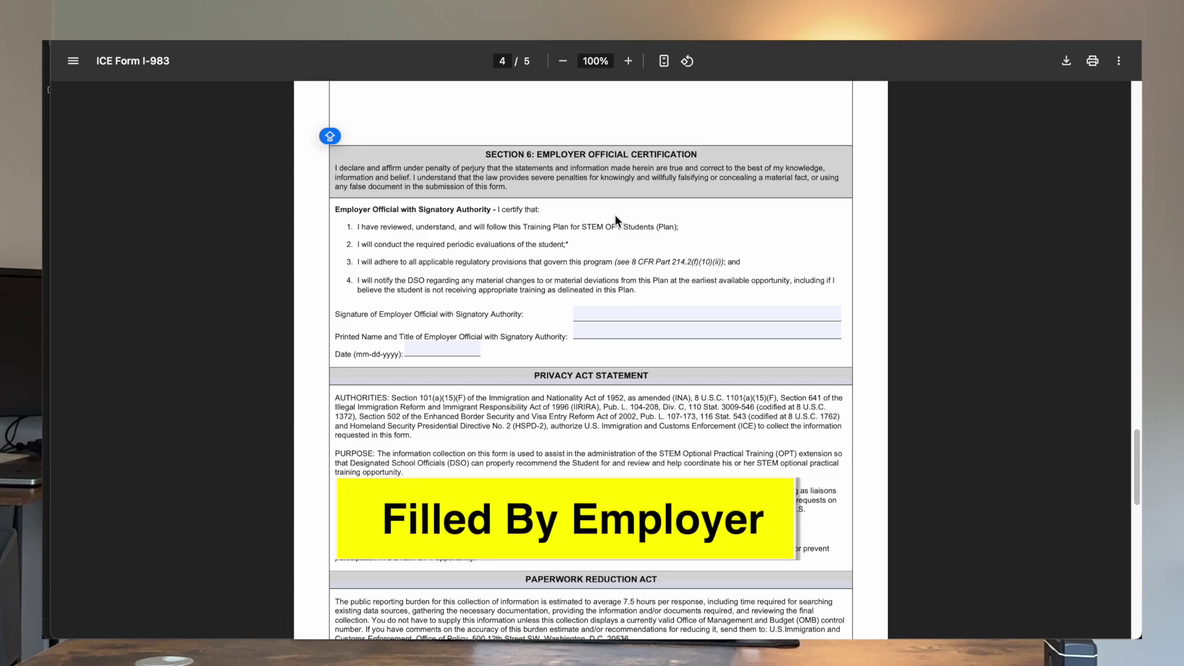
scroll(559, 467, down, 10)
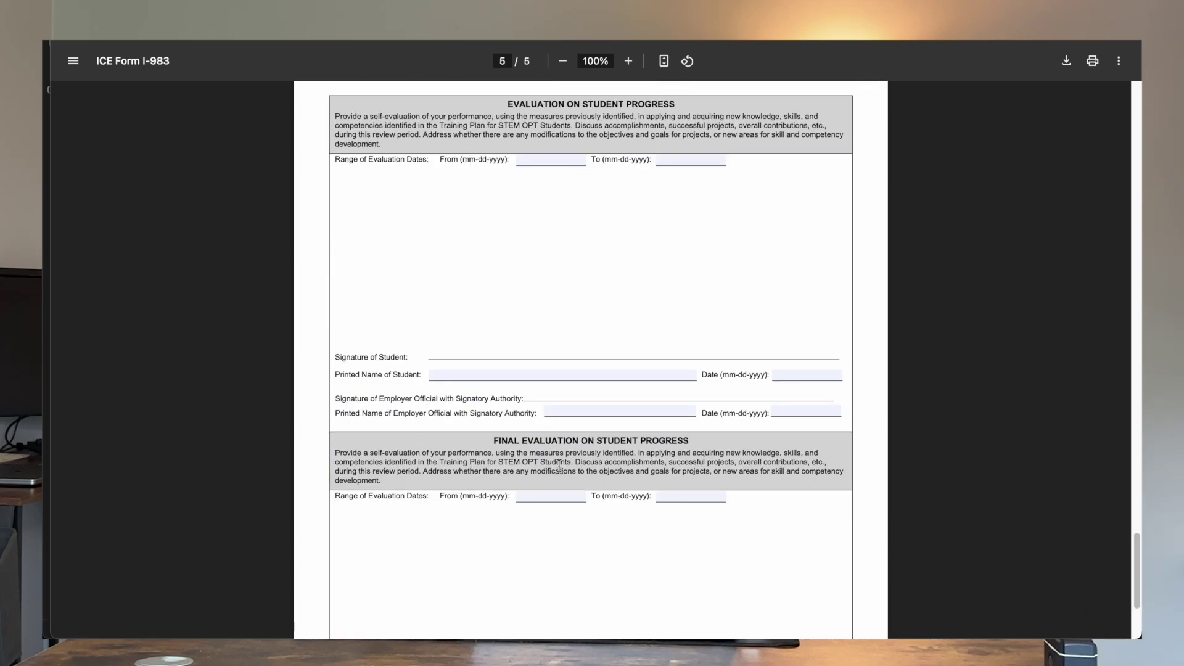
scroll(559, 467, down, 1)
scroll(559, 466, up, 2)
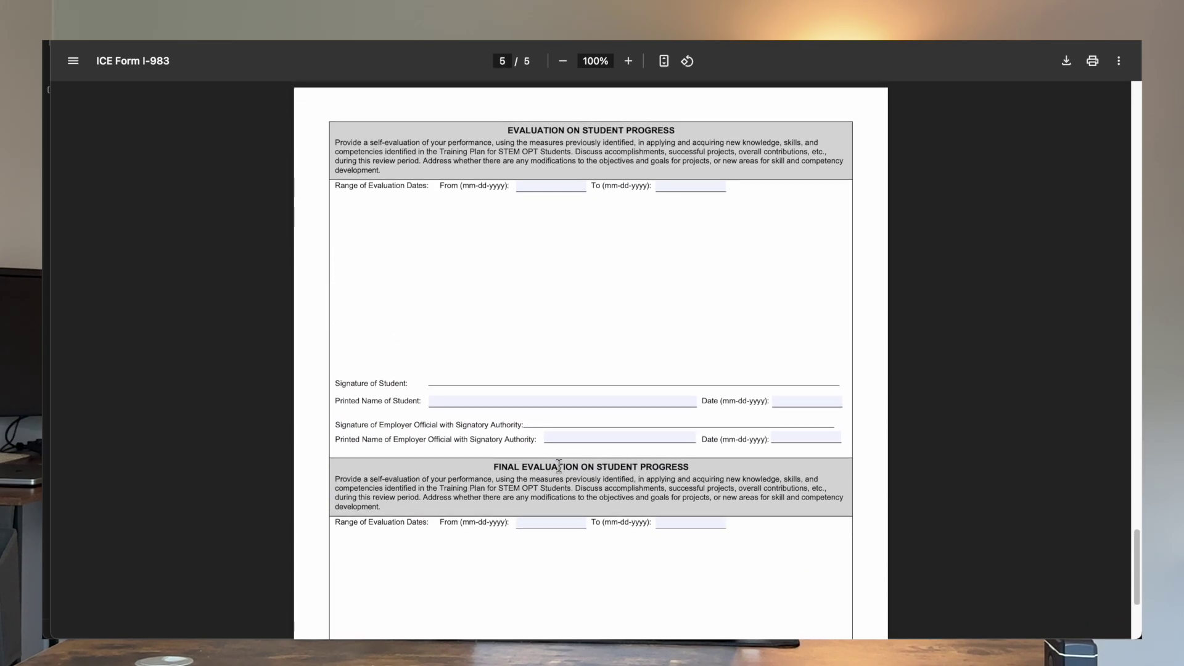
scroll(559, 465, up, 4)
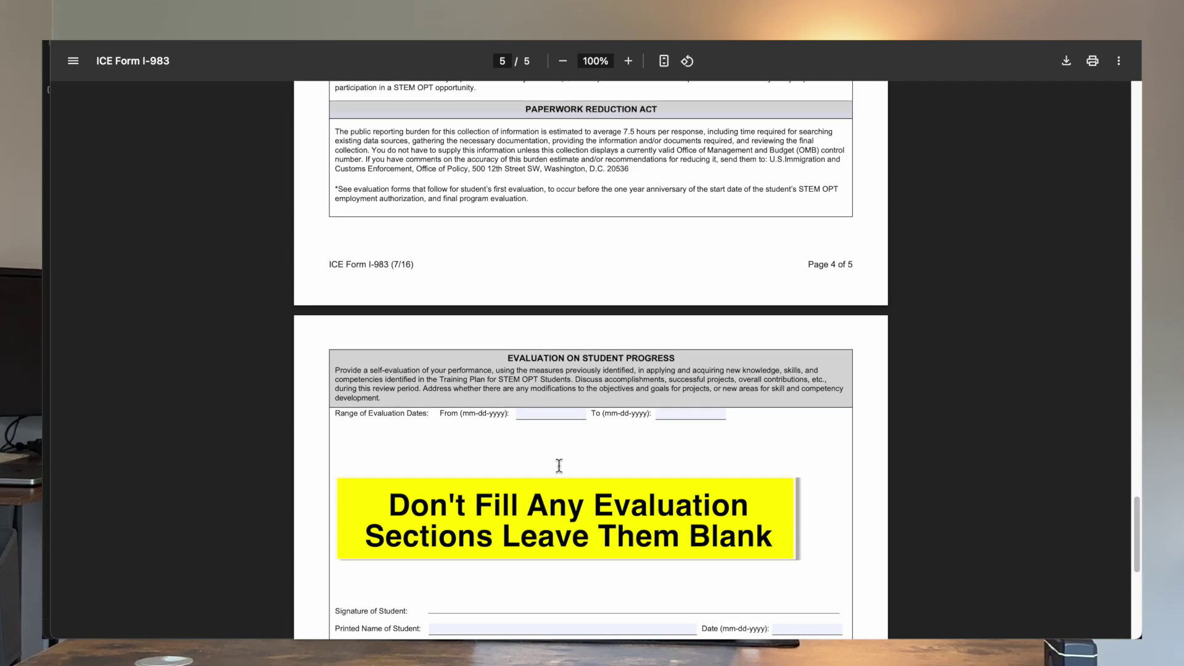
scroll(559, 465, up, 10)
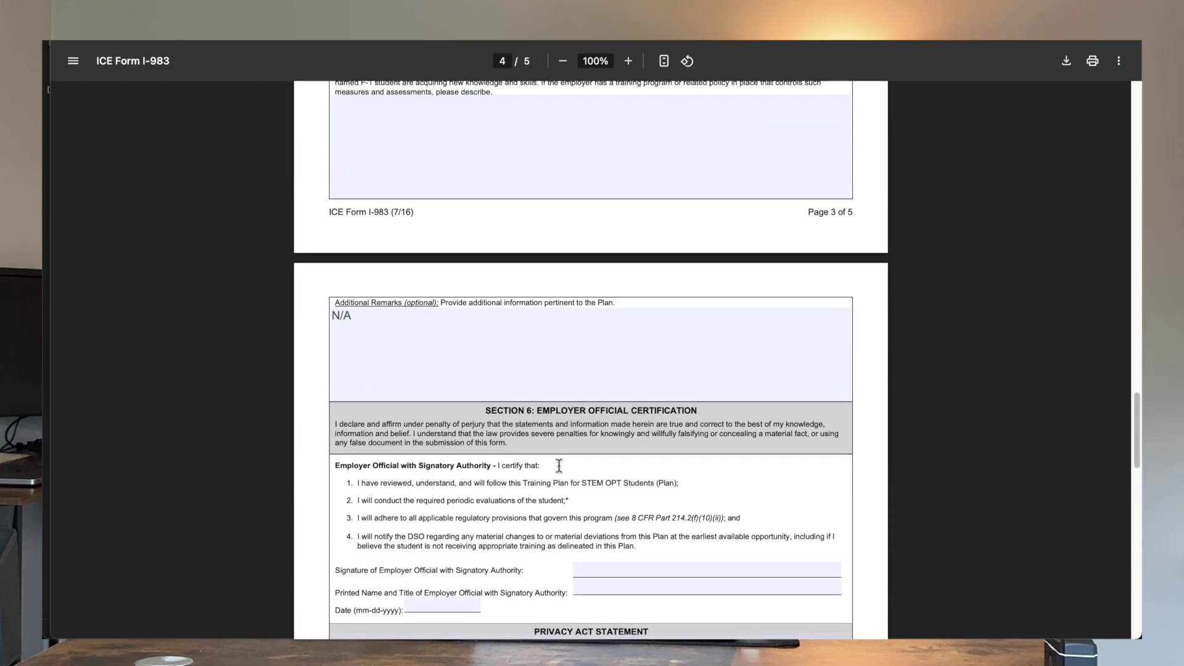
scroll(559, 465, up, 10)
scroll(559, 466, up, 10)
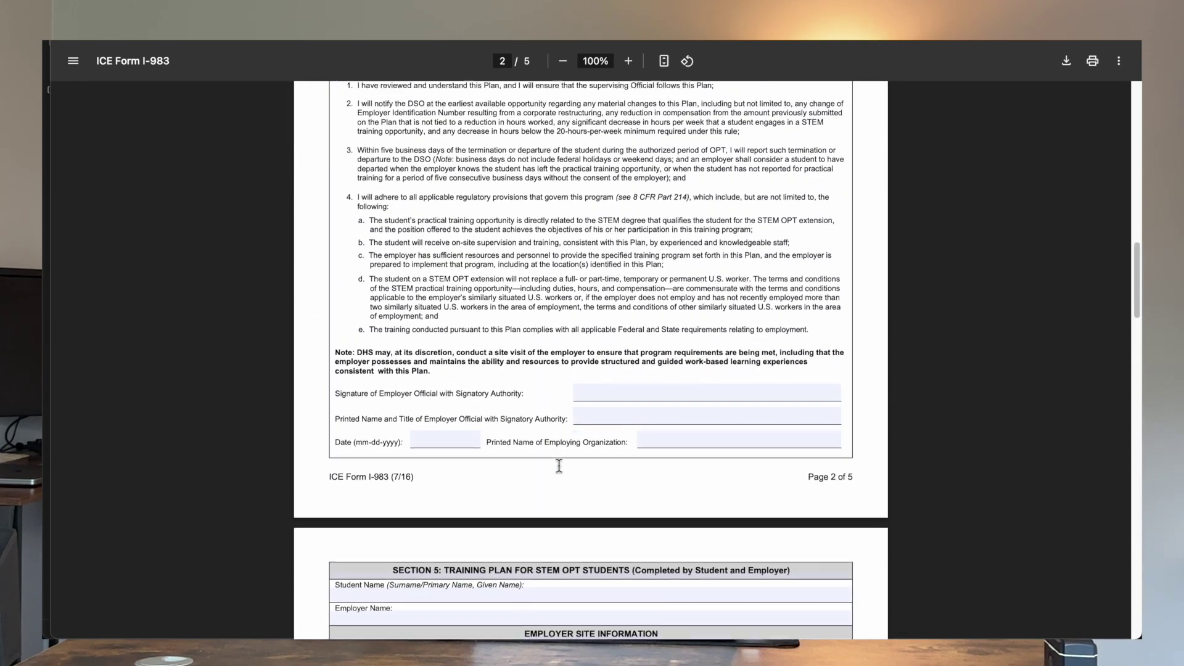
scroll(559, 466, up, 5)
scroll(559, 466, up, 1)
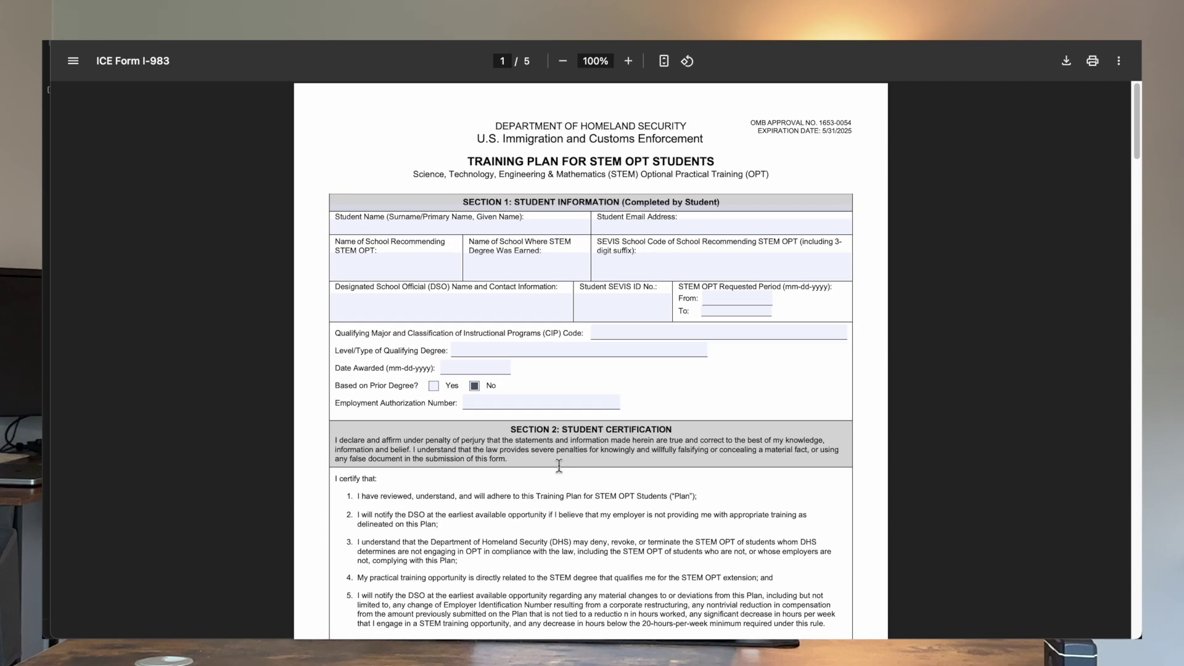
Step: Close the I-983 PDF tab and go to the myUSCIS Sign In page
key(ctrl+w)
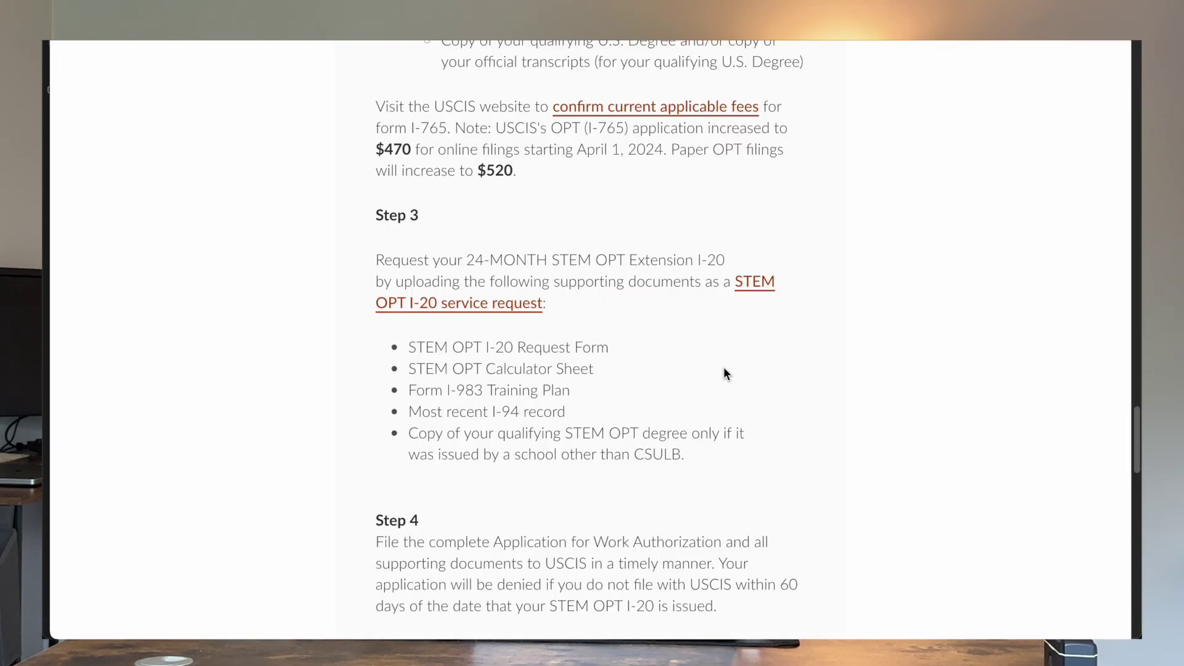
scroll(724, 368, up, 1)
scroll(724, 368, down, 2)
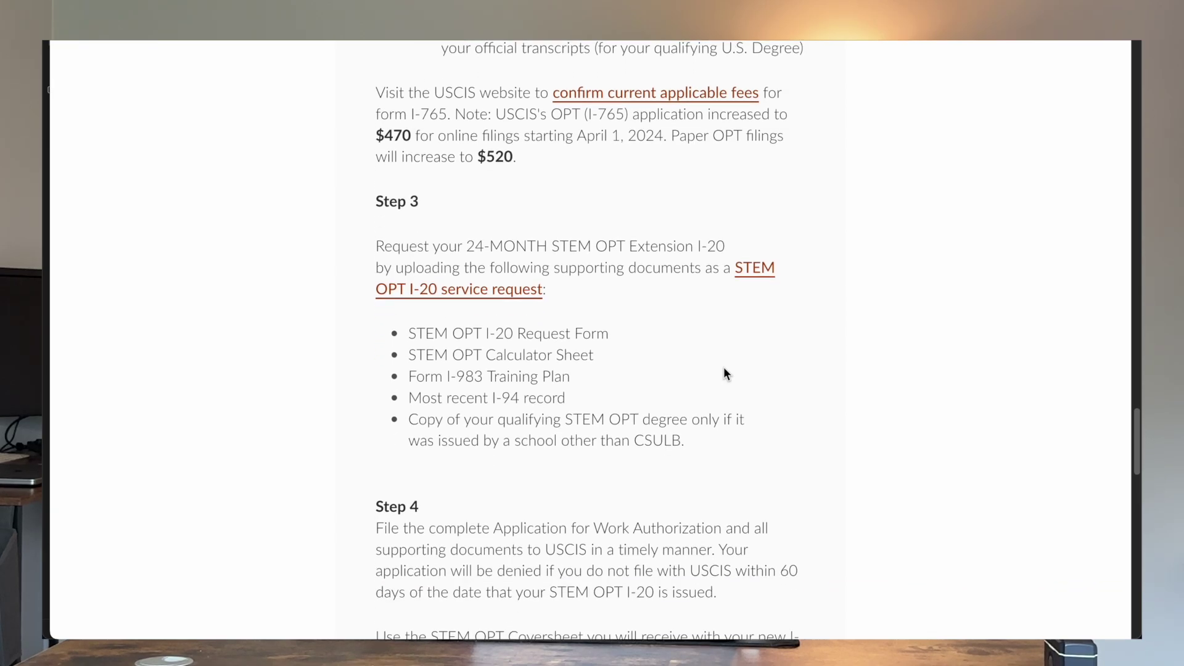
scroll(723, 368, down, 1)
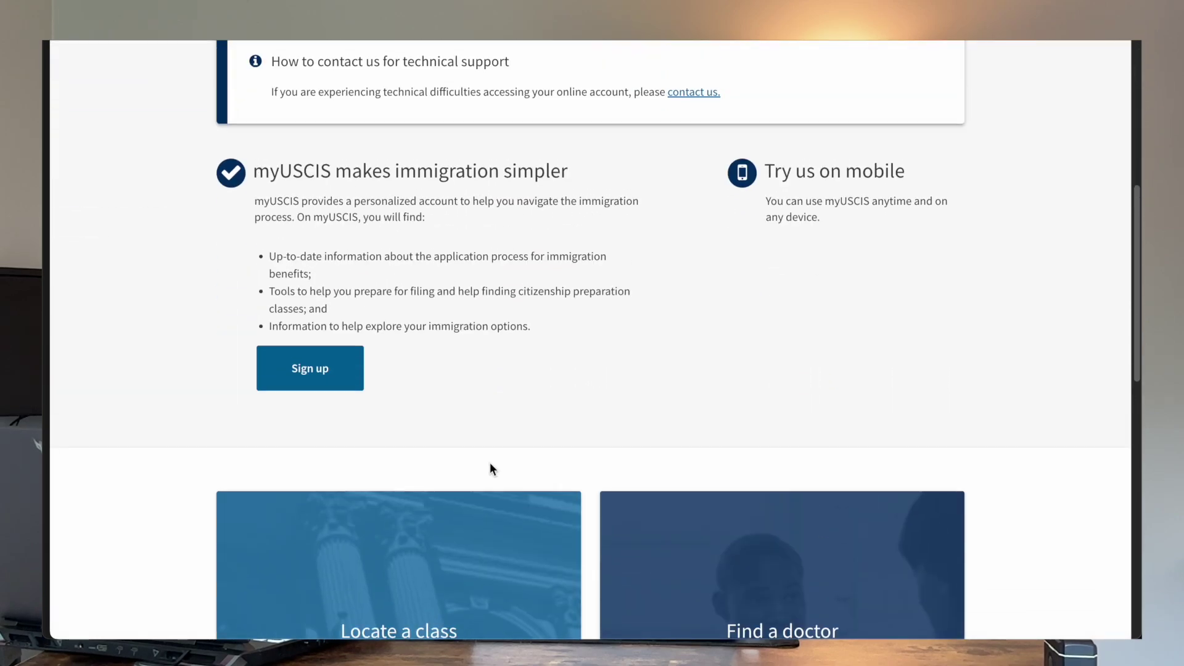
scroll(489, 462, up, 7)
scroll(489, 464, down, 6)
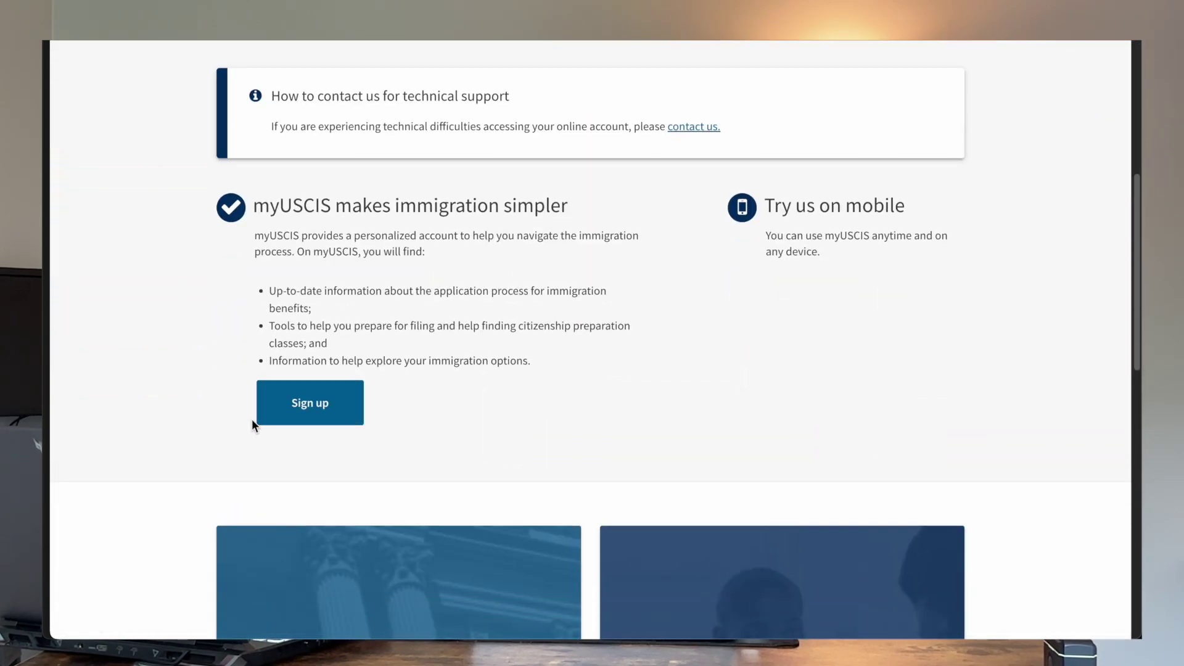
scroll(571, 235, up, 6)
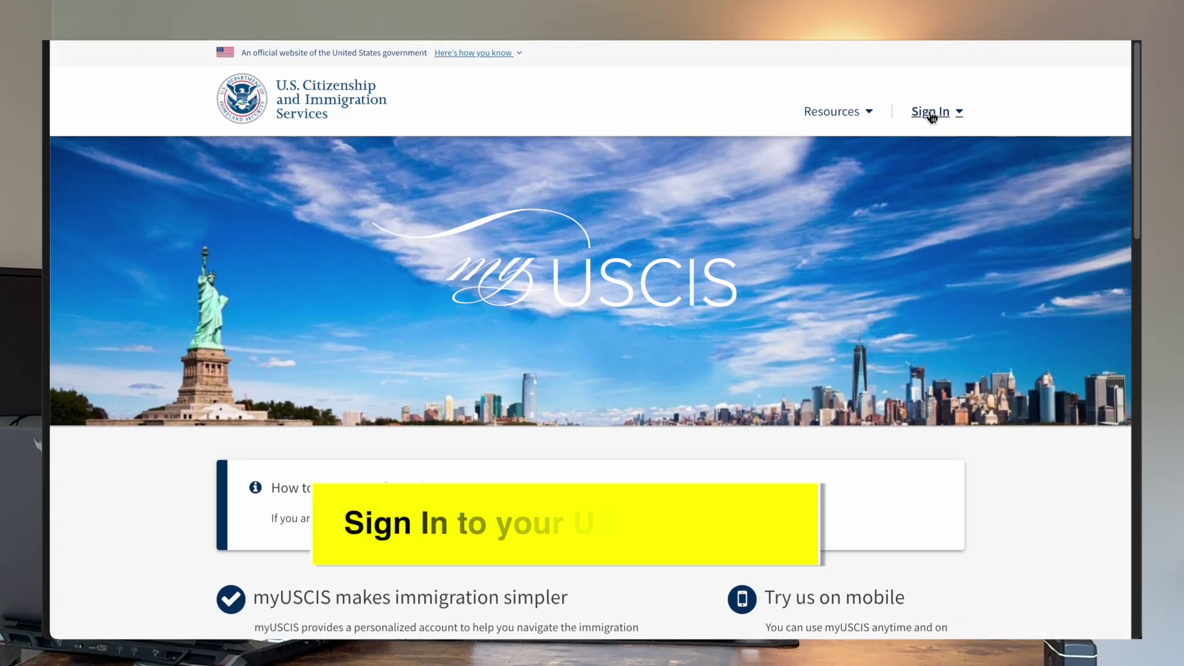
click(931, 114)
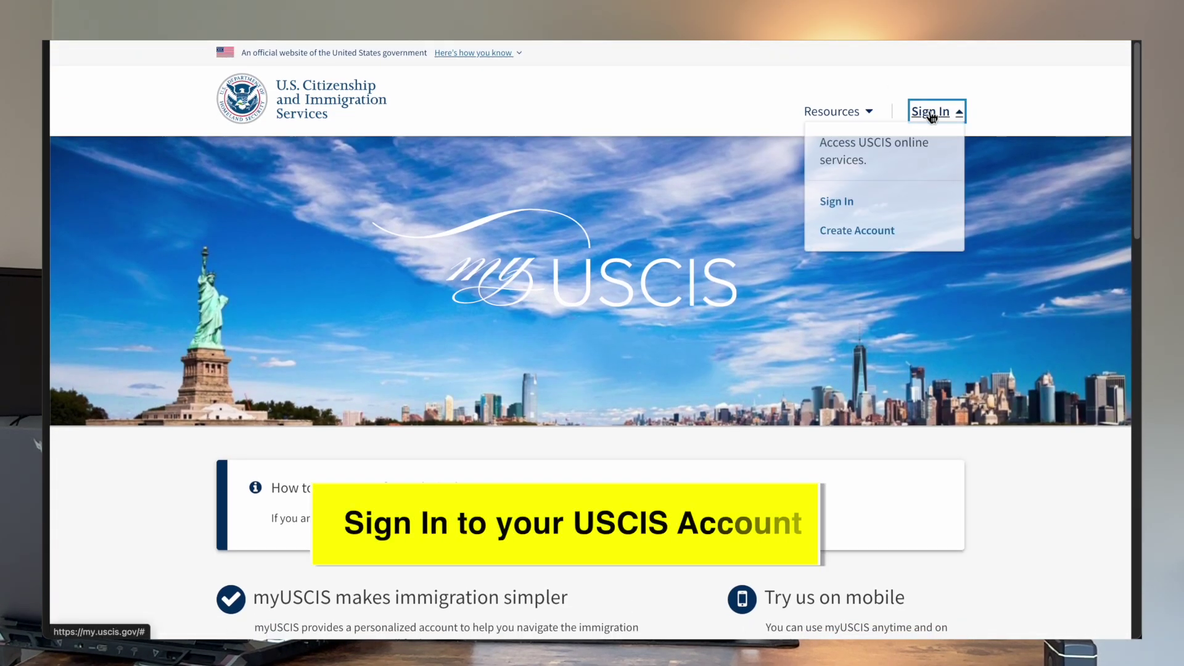
click(845, 206)
scroll(414, 299, down, 1)
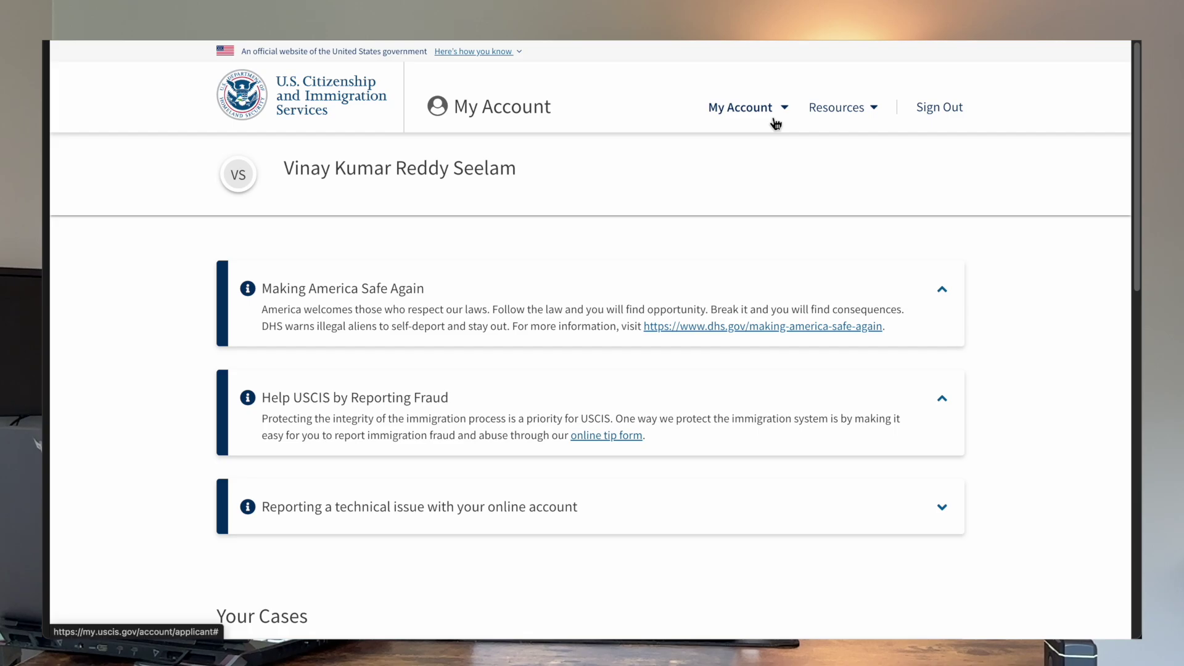
Step: Go to File a form online and choose I-765, Application for Employment Authorization
click(774, 121)
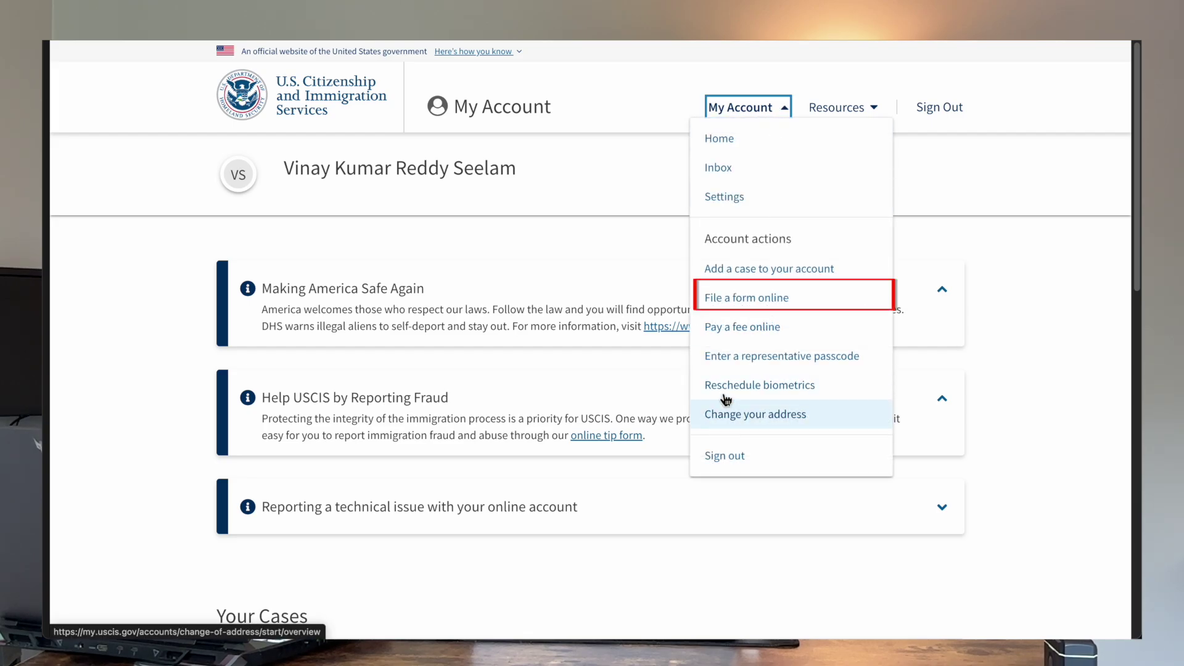
click(755, 312)
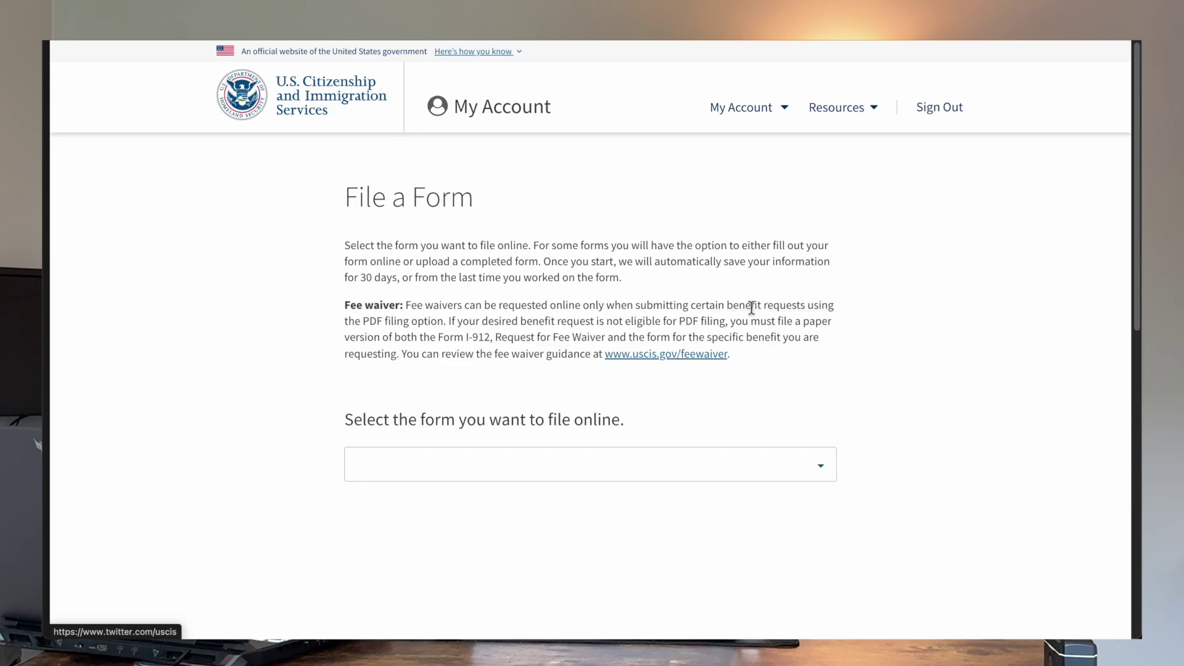
scroll(536, 413, down, 2)
click(515, 388)
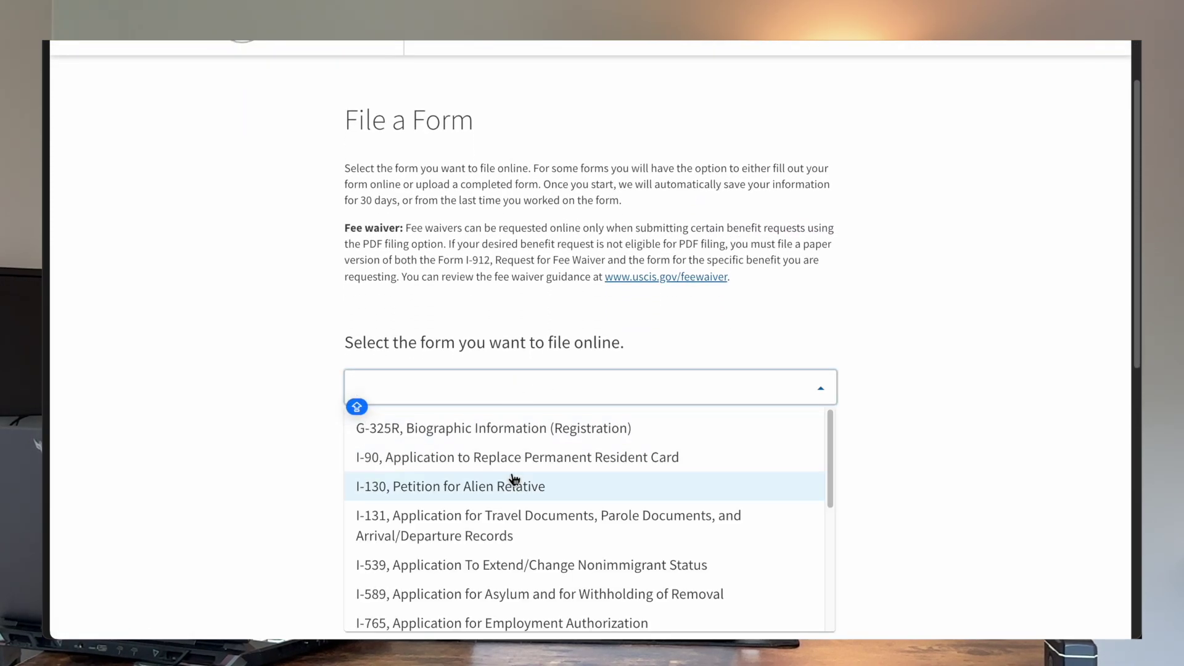
scroll(515, 478, down, 3)
key(Caps_Lock)
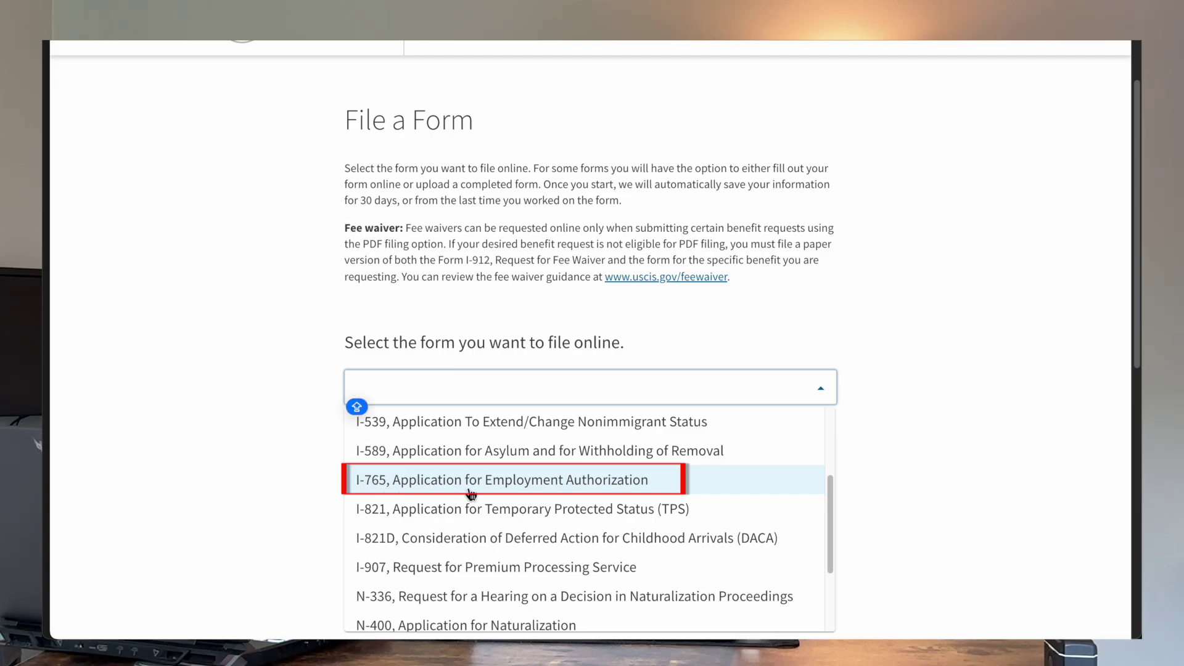
click(506, 490)
Step: Select the (c)(3)(C) STEM Extension category and start the I-765 application
scroll(588, 449, down, 3)
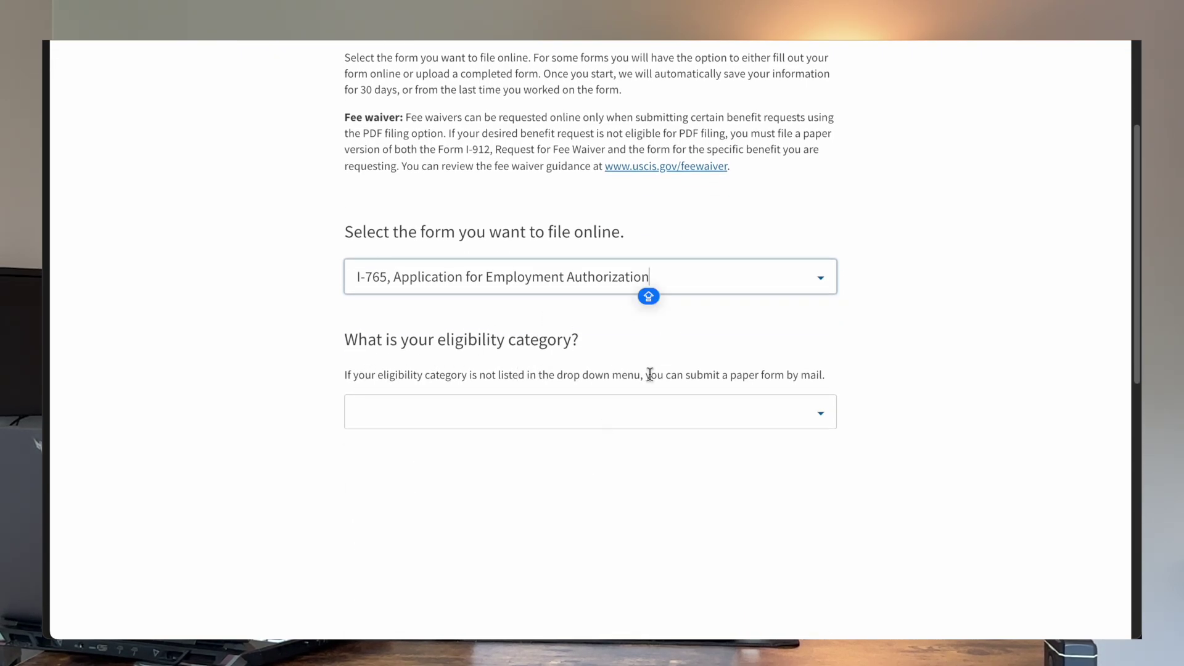
click(790, 424)
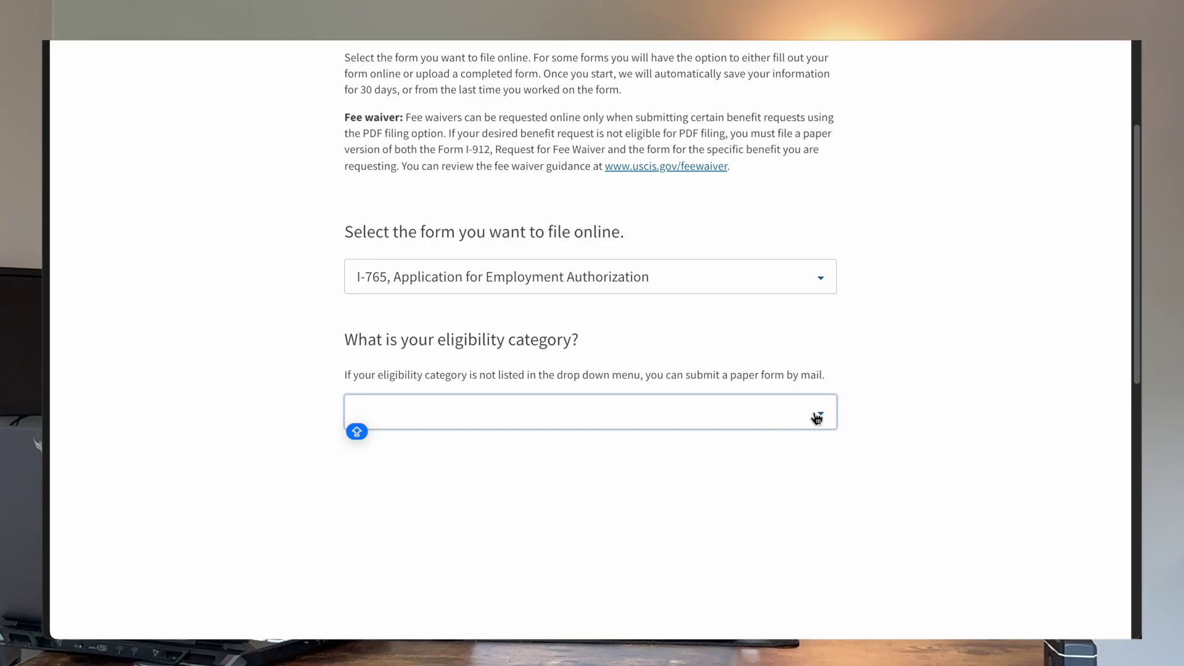
click(813, 412)
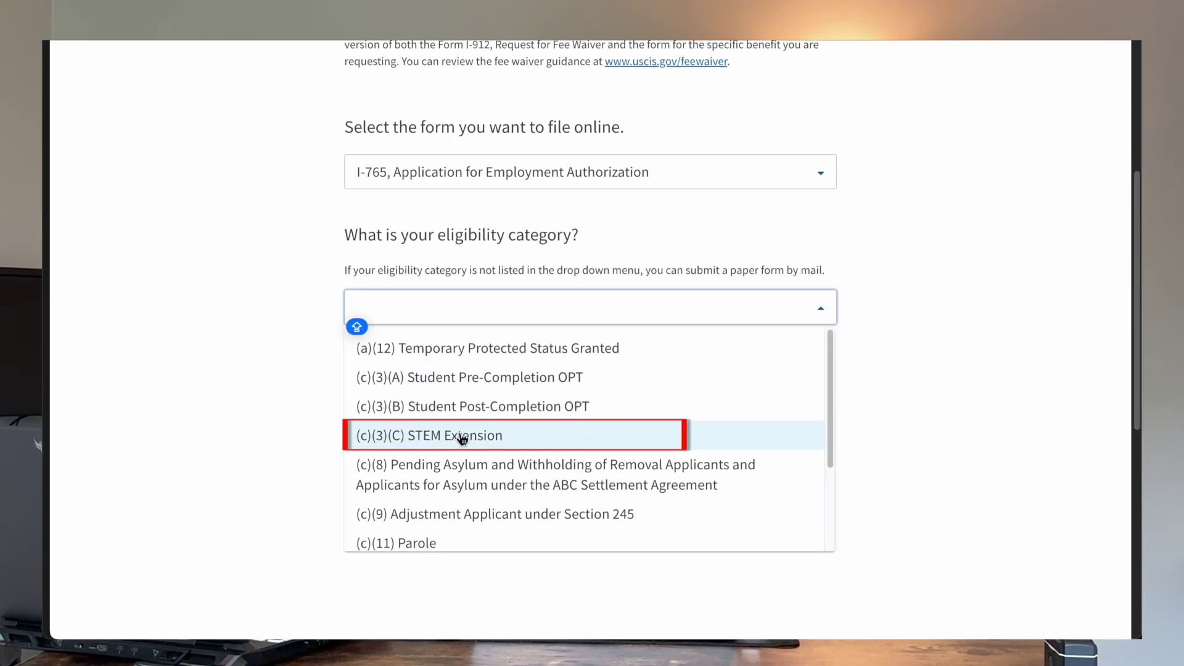
click(427, 438)
scroll(447, 296, down, 3)
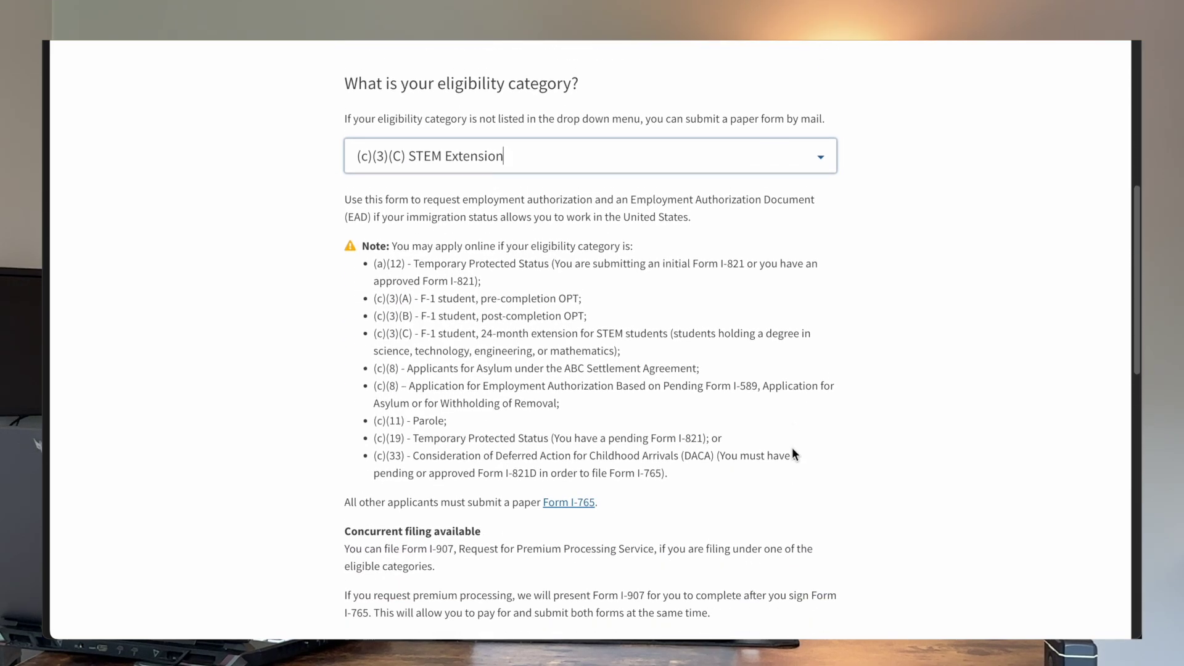
scroll(477, 412, down, 1)
key(Caps_Lock)
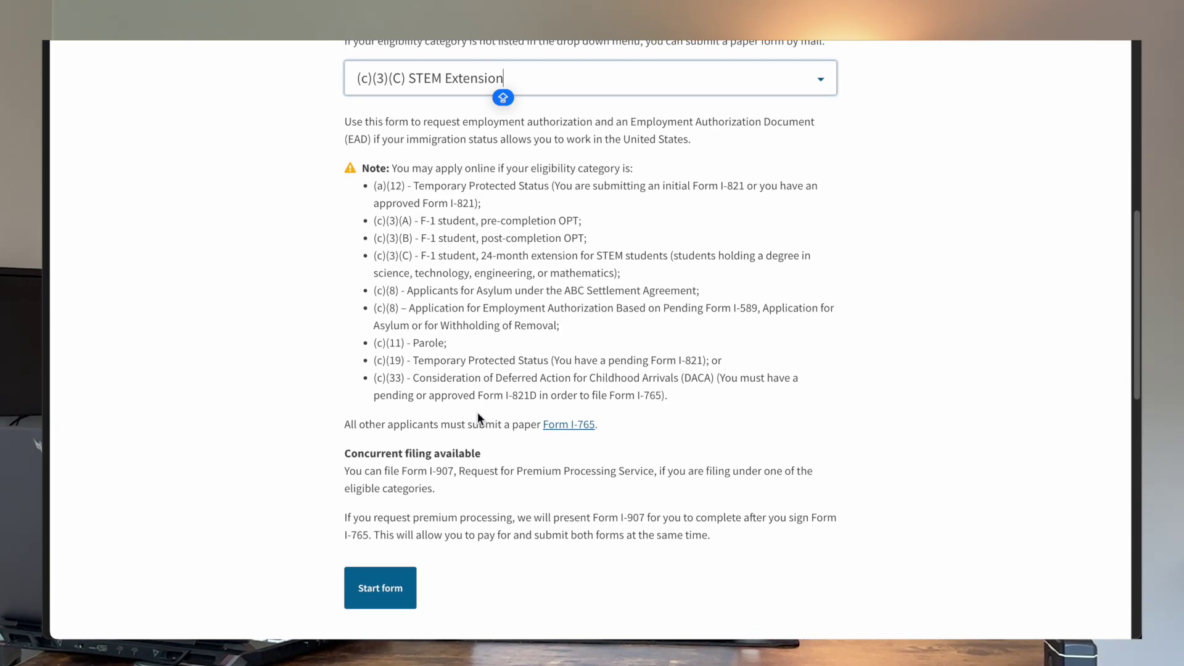
scroll(477, 412, down, 1)
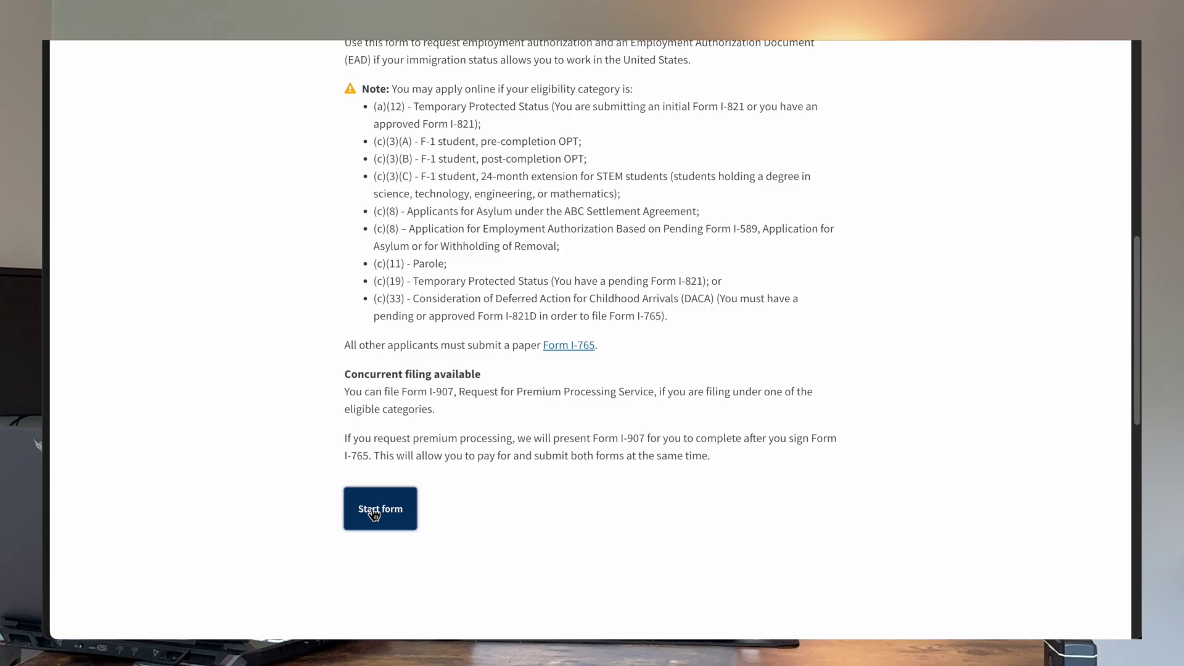
click(373, 510)
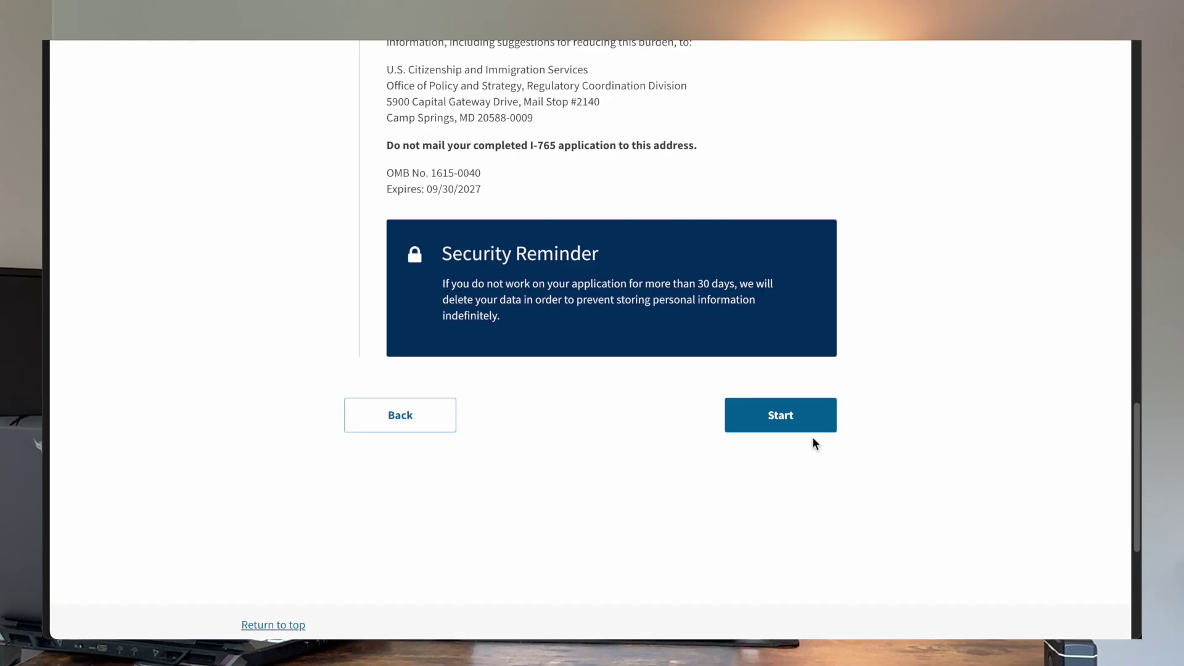
click(810, 407)
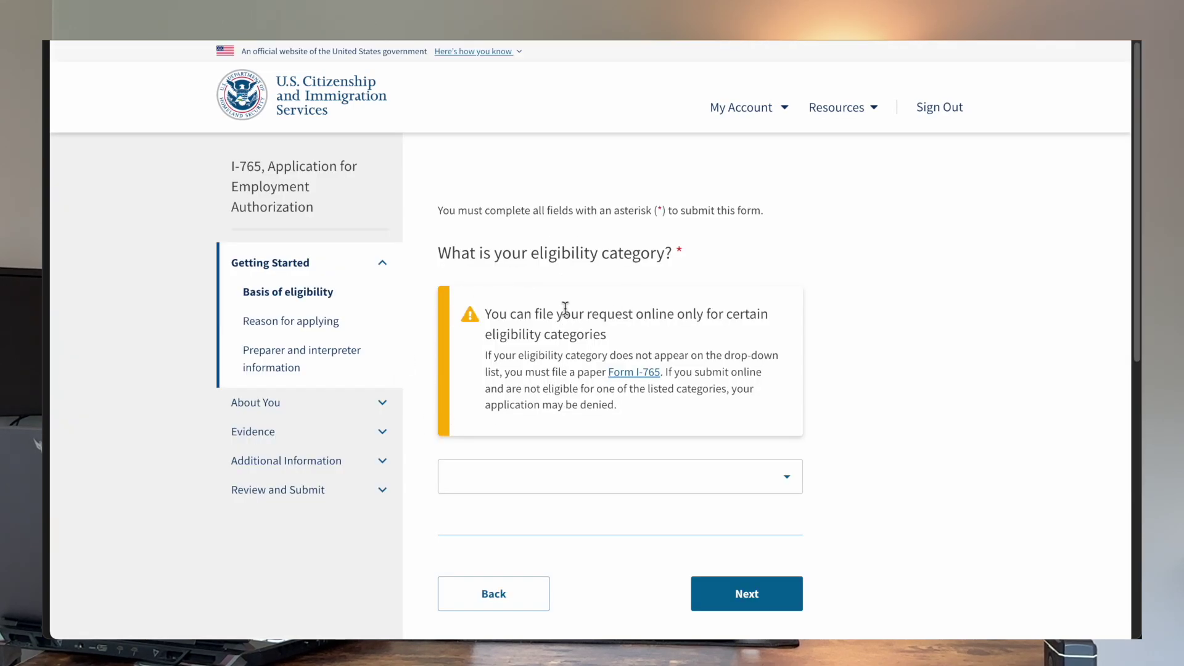
Step: Choose (c)(3)(C) STEM Extension eligibility, with degree 'in Computer Science' and employer GOOGLE
scroll(494, 258, down, 1)
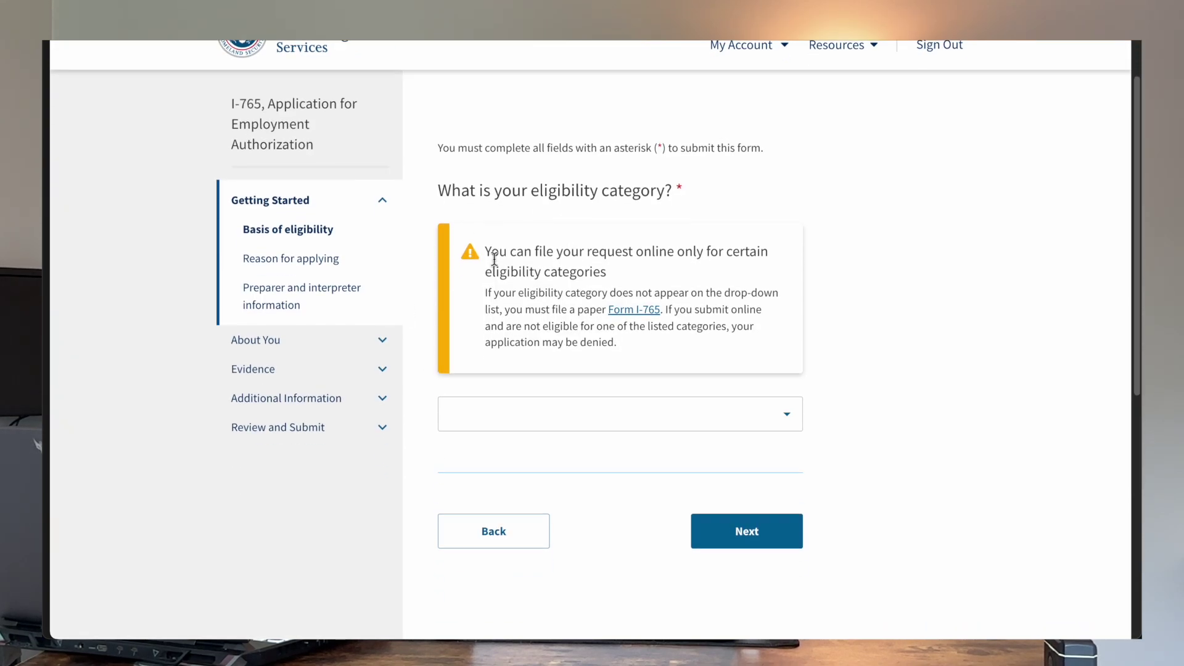
click(796, 418)
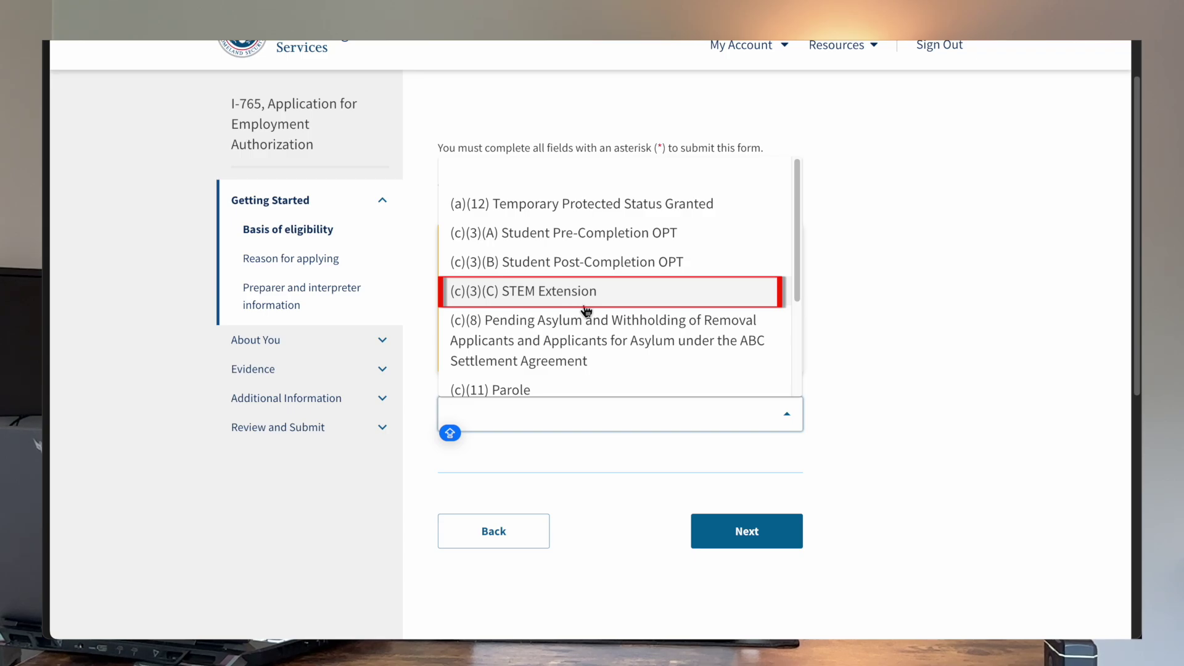
click(586, 310)
scroll(603, 449, down, 1)
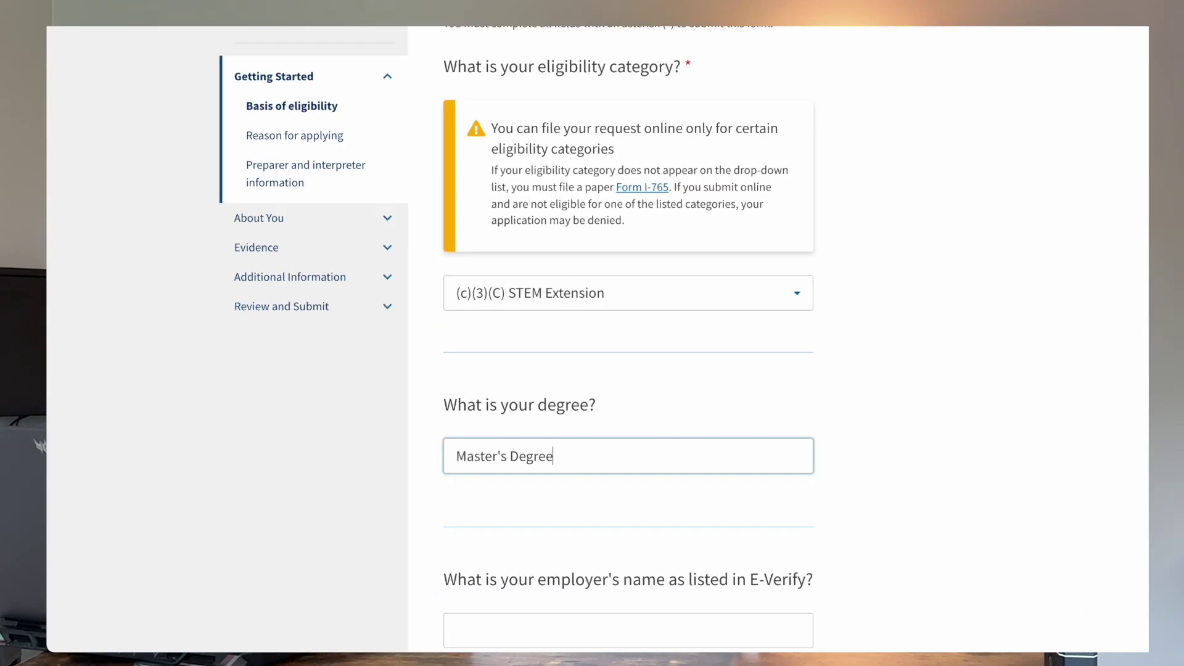
text(in Com)
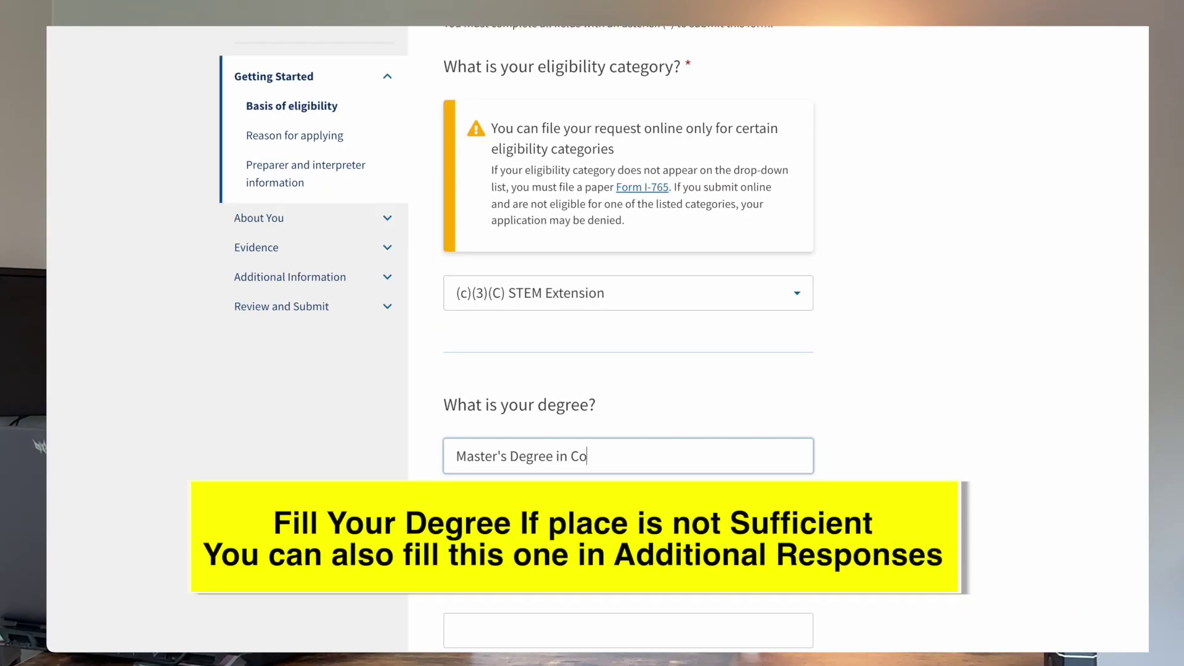
text(puter Science)
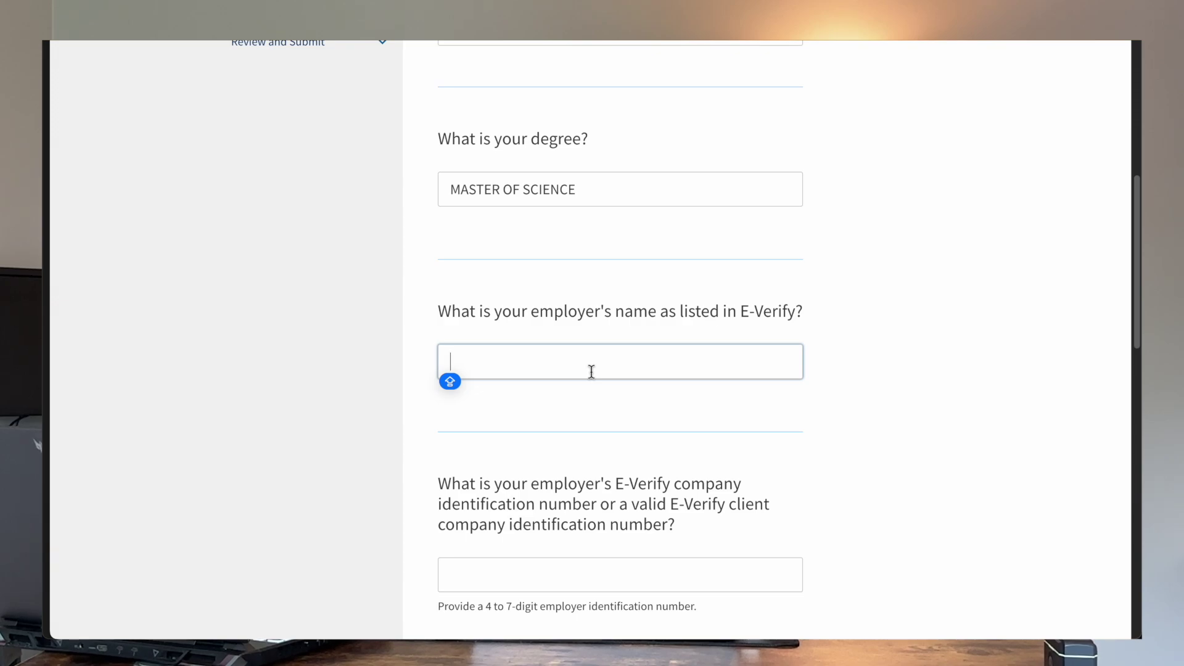
text(GOOGLE)
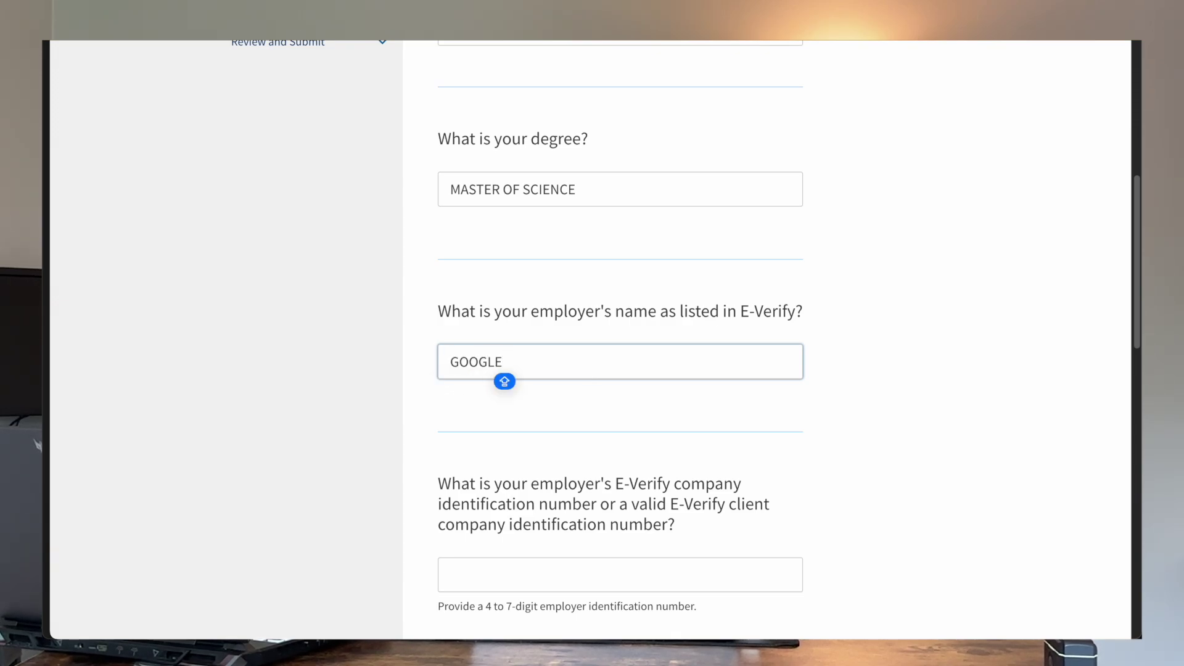
Step: Enter the employer's E-Verify company ID, decline Premium Processing, and continue to Reason for applying
scroll(640, 345, down, 1)
scroll(640, 345, down, 4)
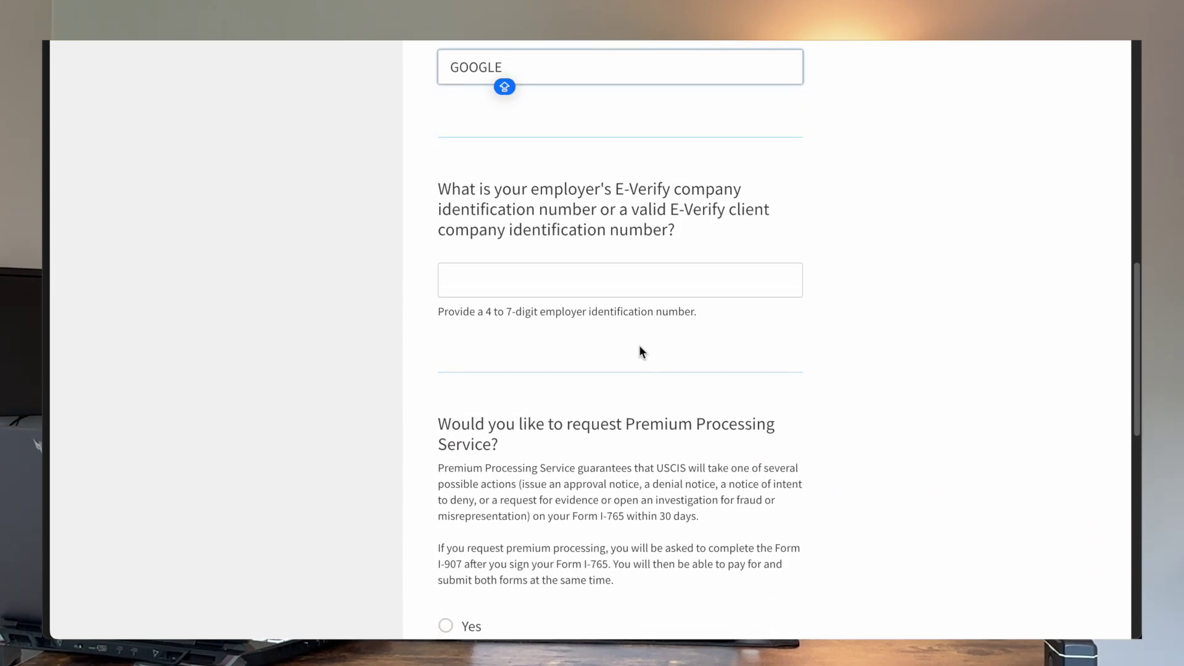
click(546, 288)
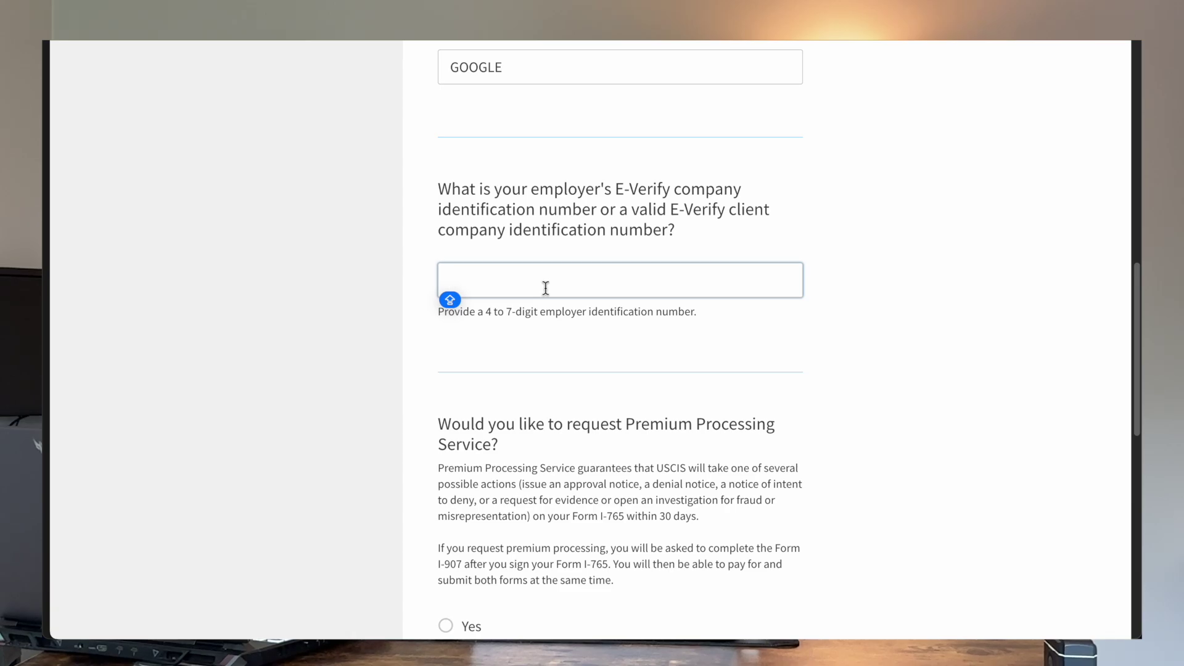
text(65646)
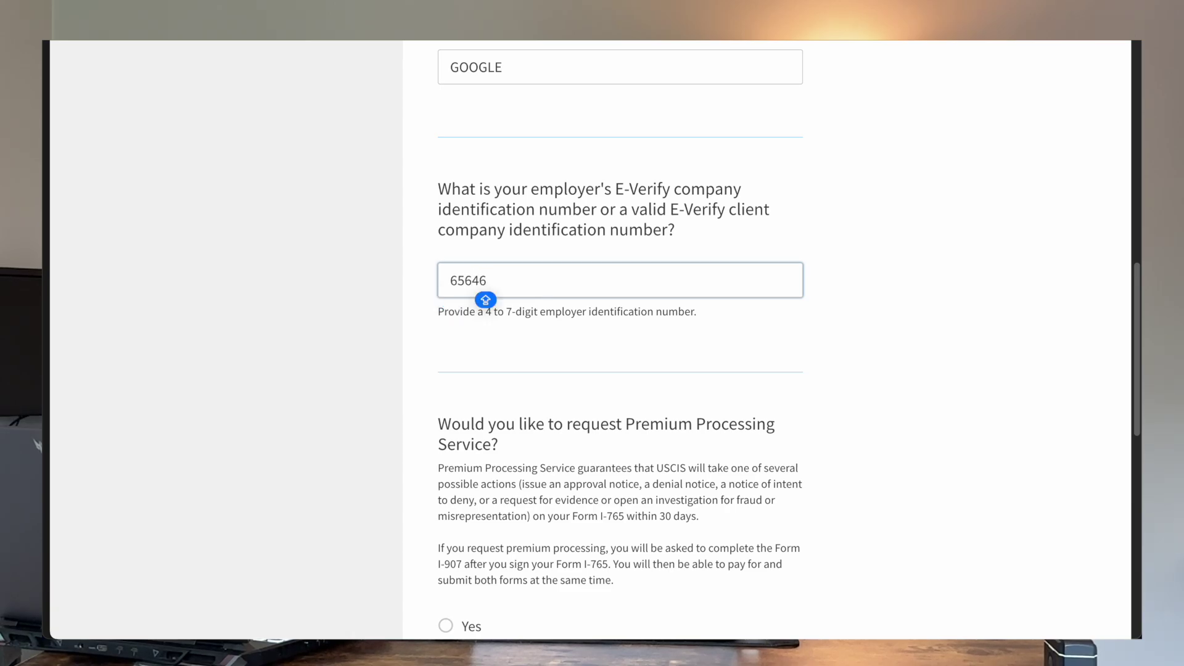
scroll(550, 262, down, 3)
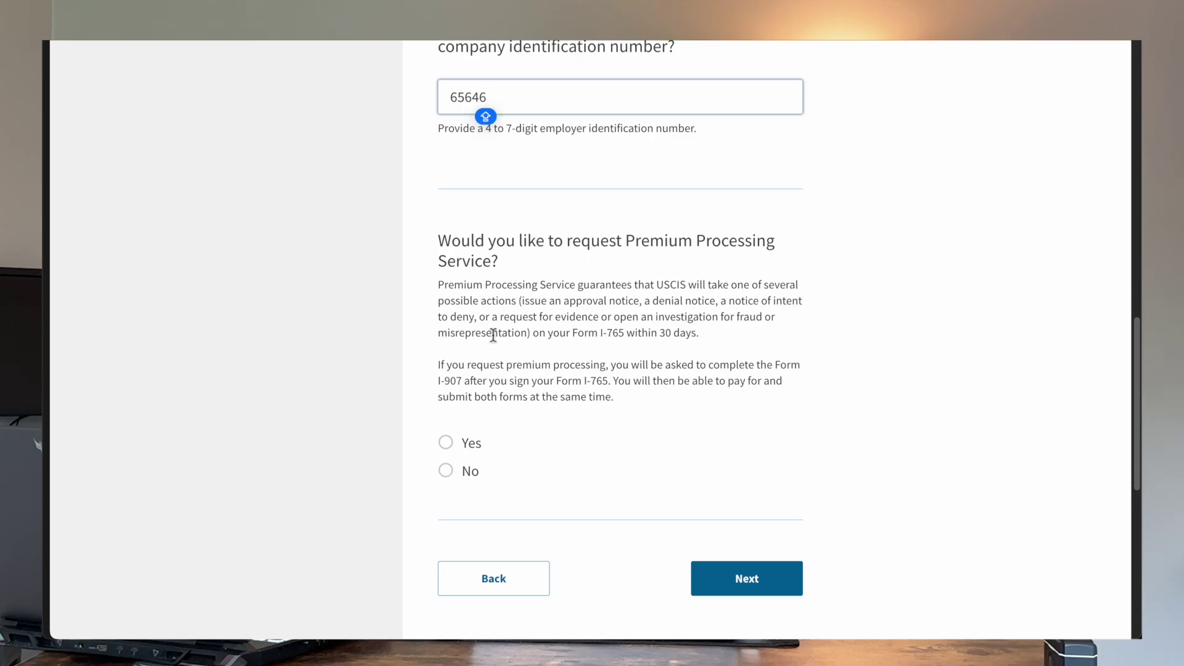
scroll(491, 336, down, 1)
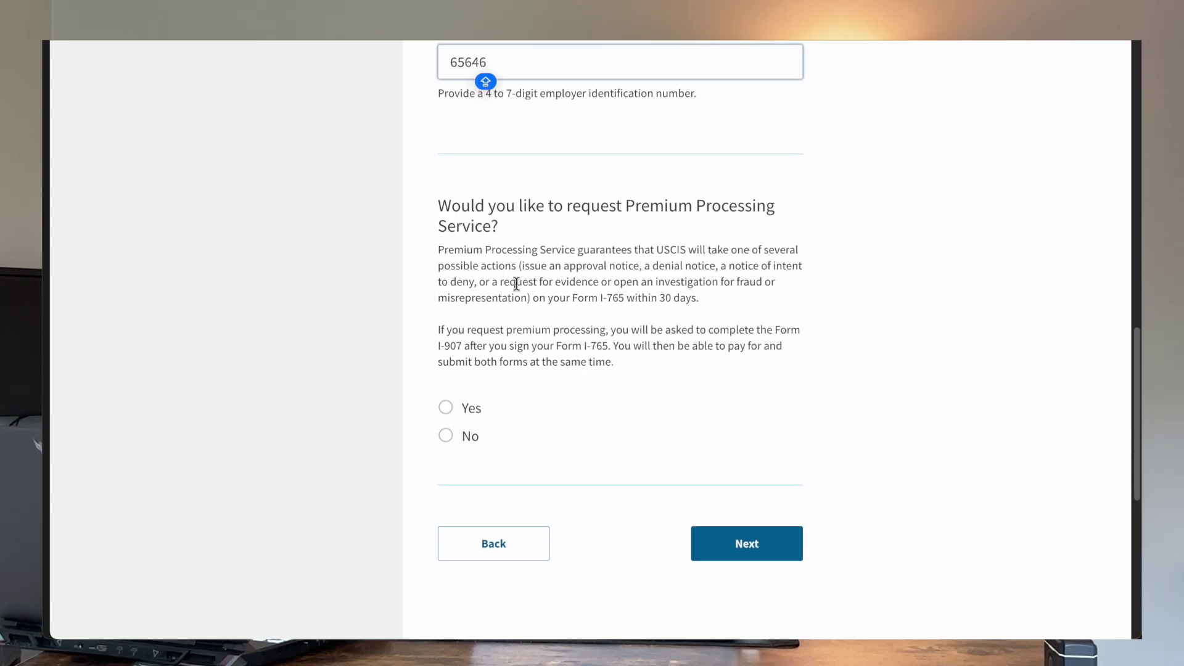
click(447, 438)
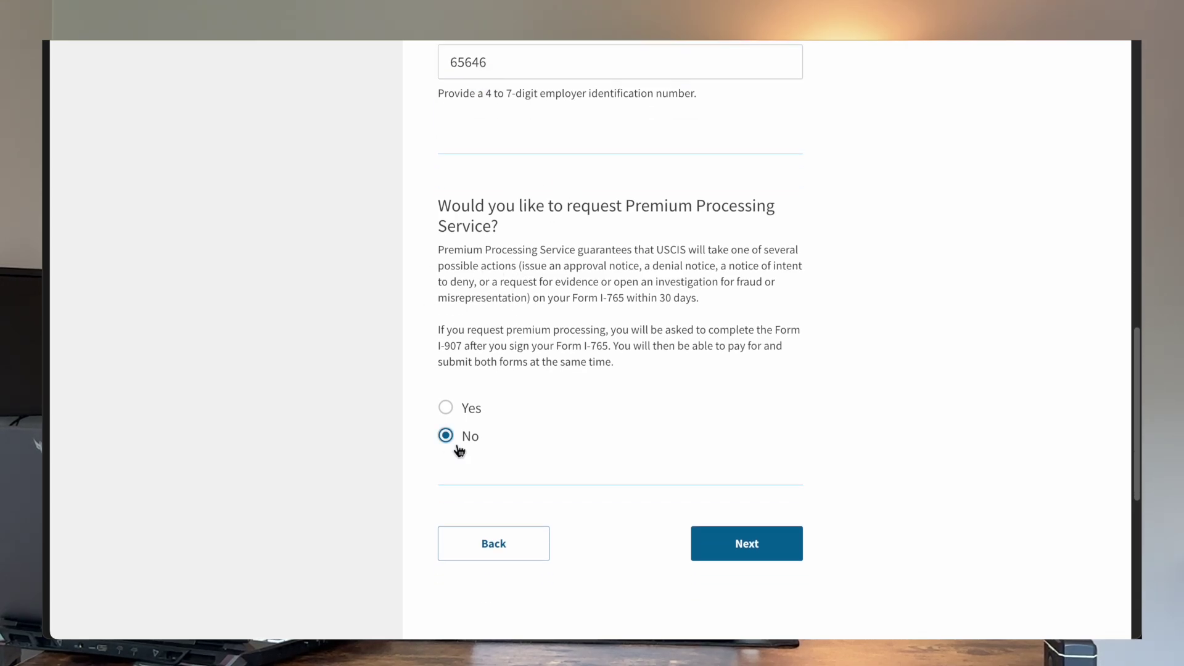
click(775, 545)
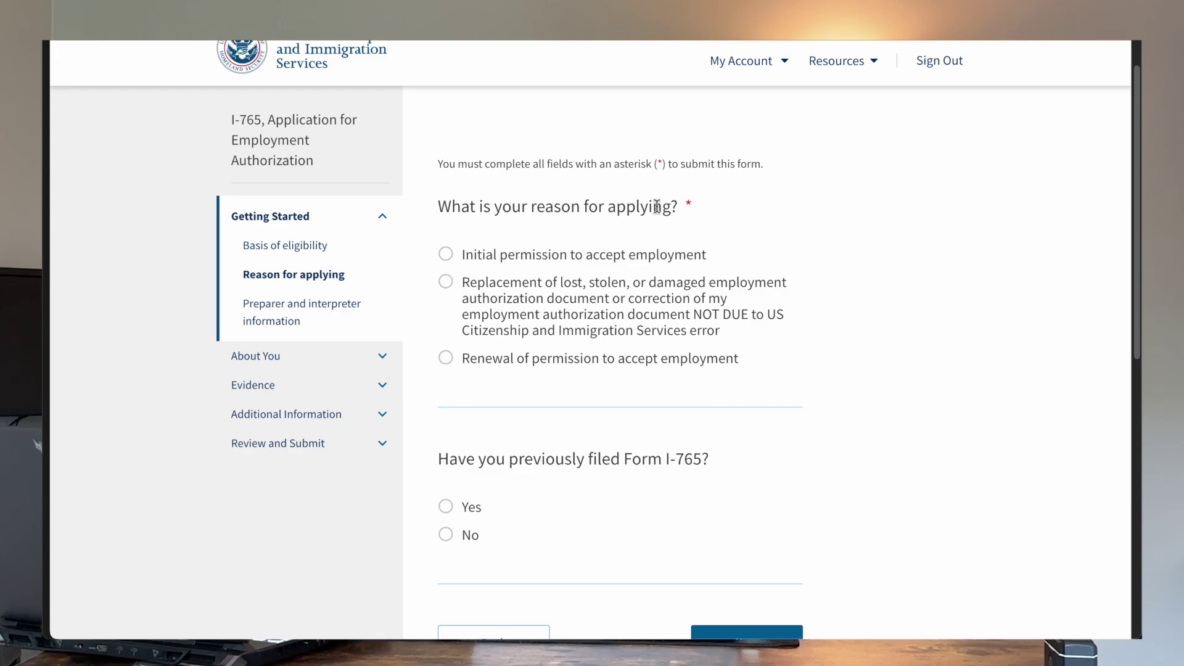
Step: Mark the I-765 as a renewal with a previous I-765 filed and no preparer or interpreter
click(447, 368)
scroll(448, 370, down, 2)
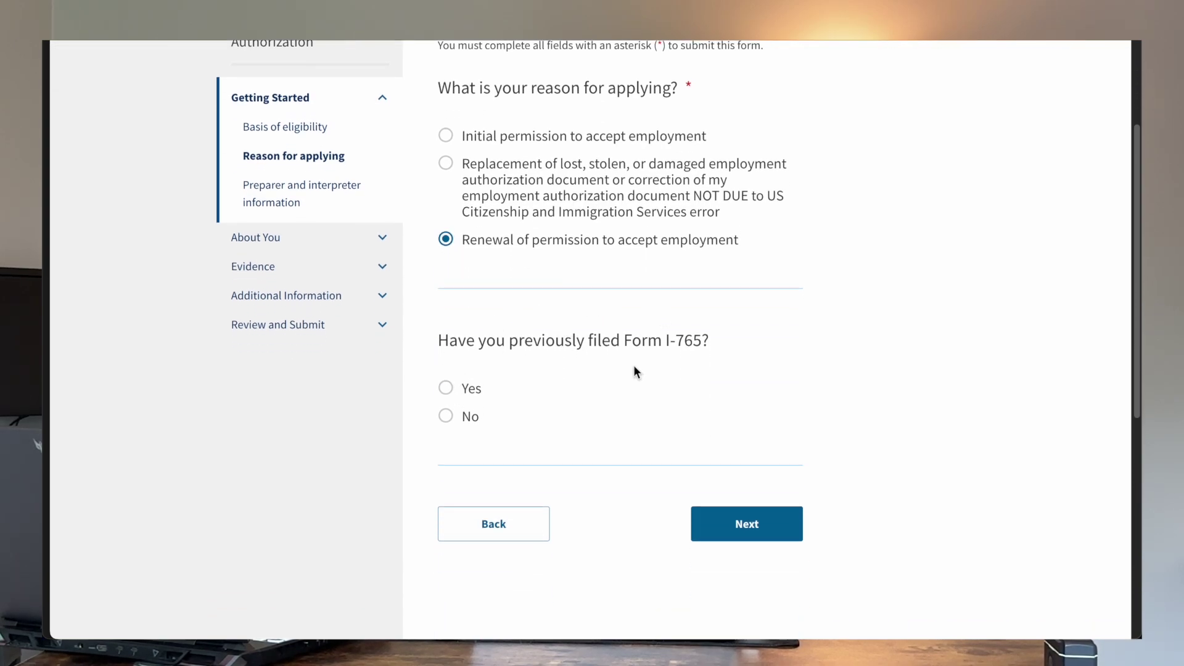
click(445, 388)
click(780, 532)
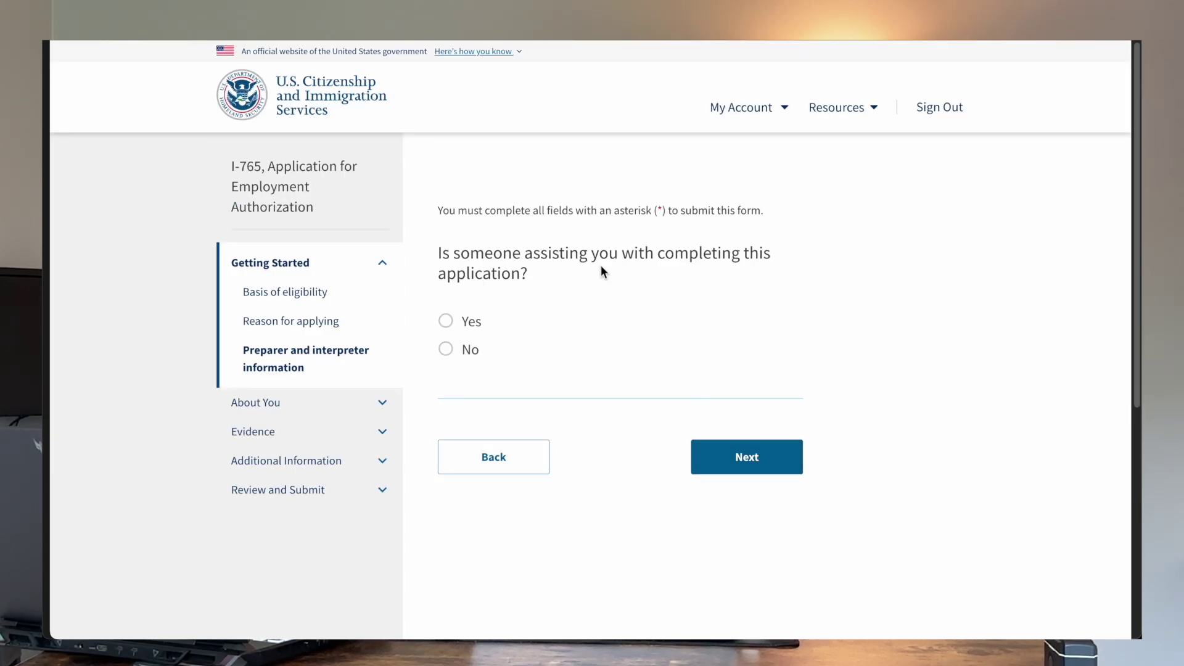
click(464, 362)
click(702, 456)
Step: Fill the given and family names from saved suggestions and answer No to other names used
scroll(616, 345, down, 1)
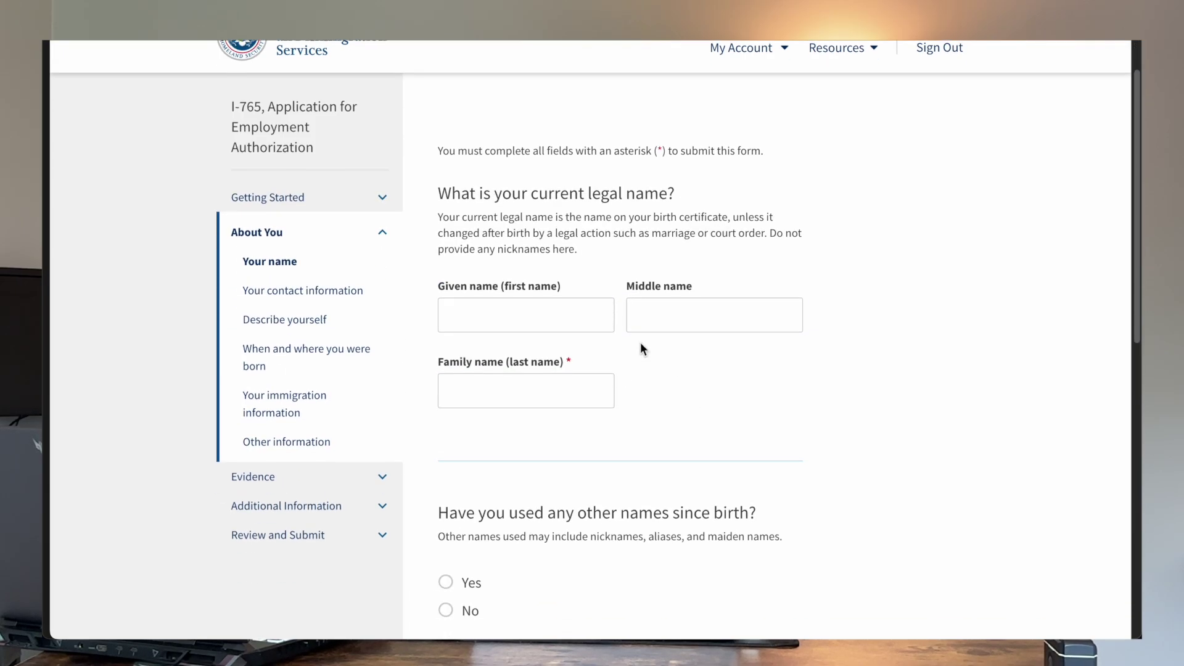
click(524, 319)
scroll(524, 320, down, 1)
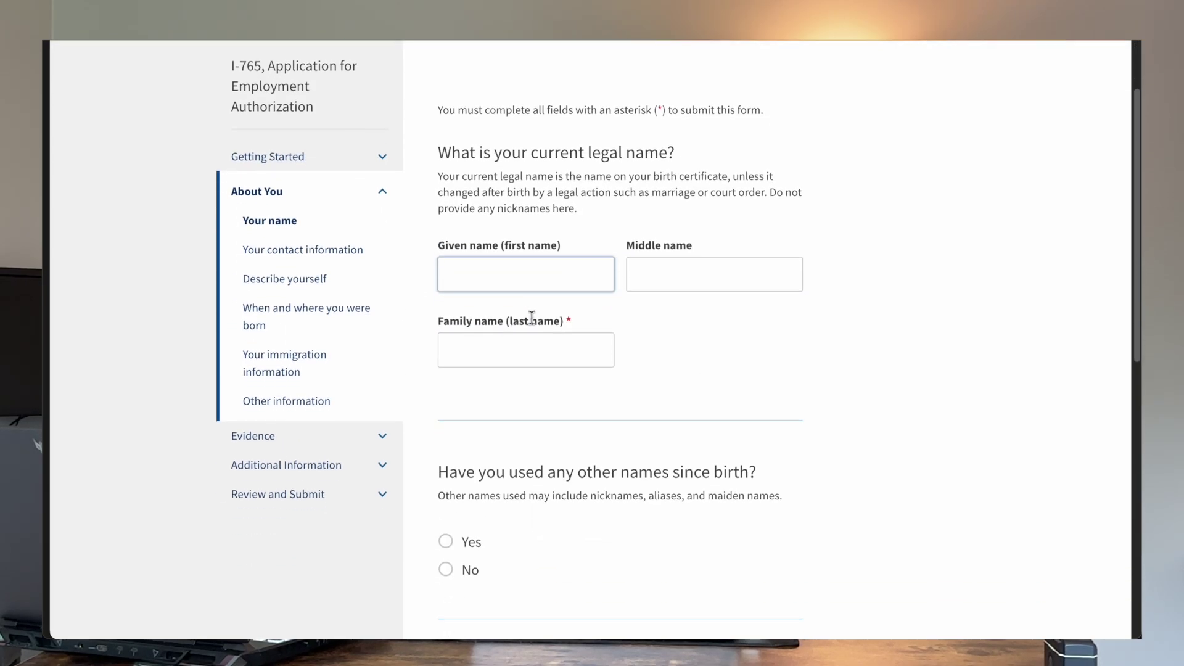
click(508, 275)
click(588, 322)
scroll(588, 324, down, 1)
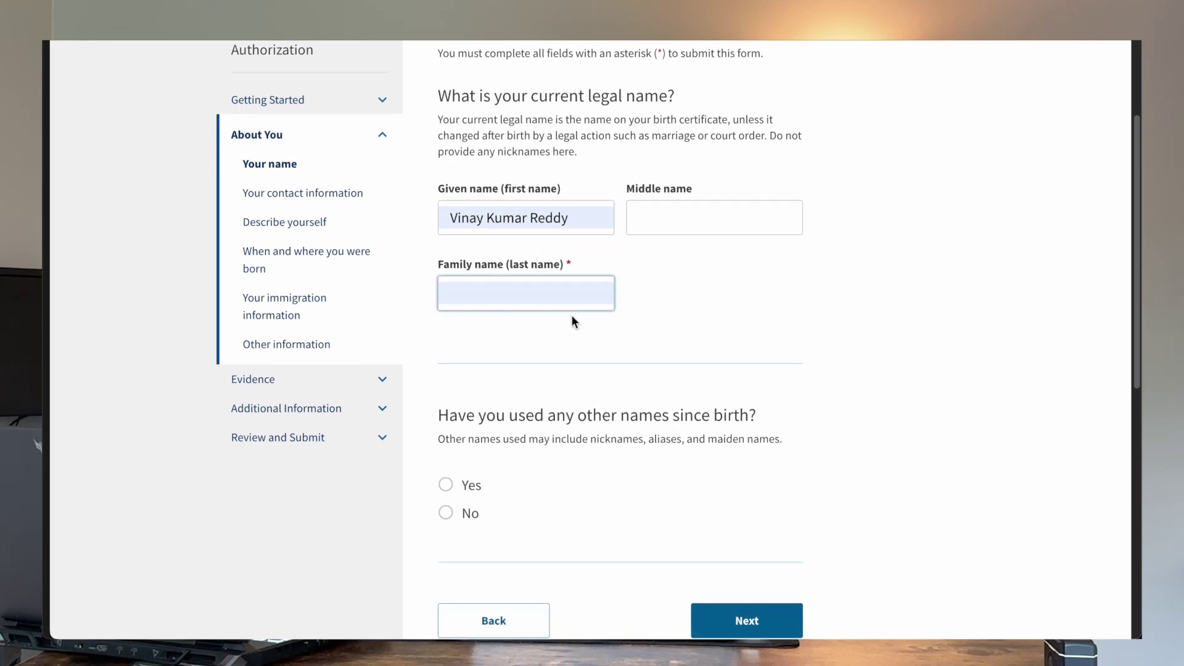
click(540, 306)
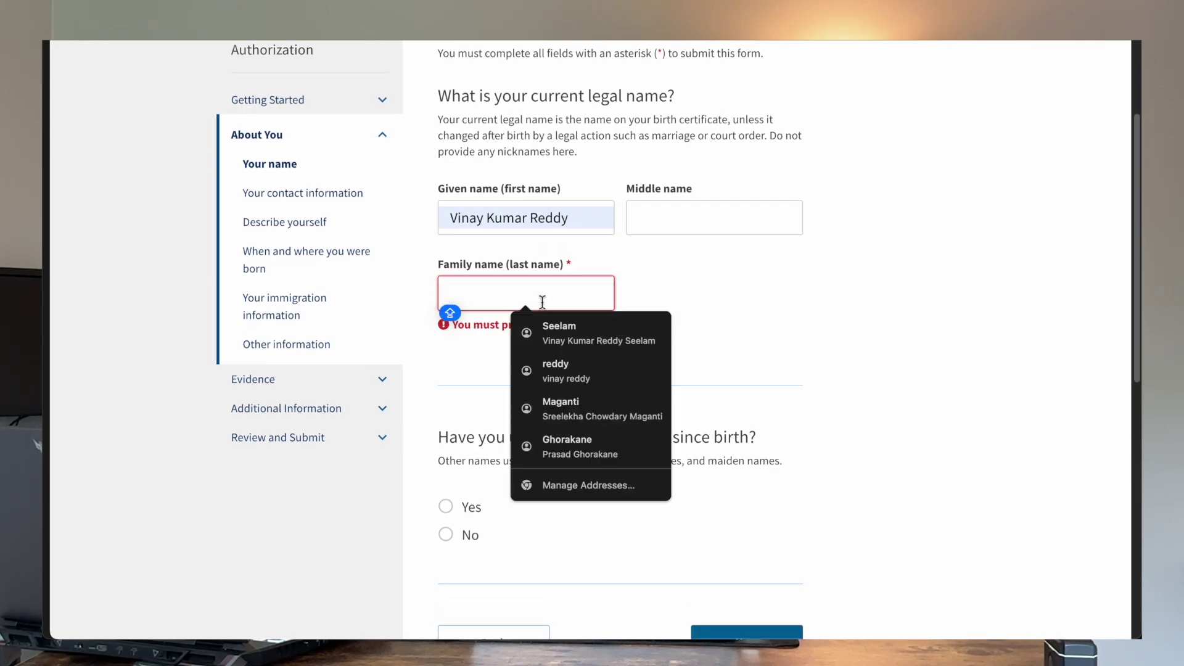
click(552, 333)
scroll(554, 336, down, 3)
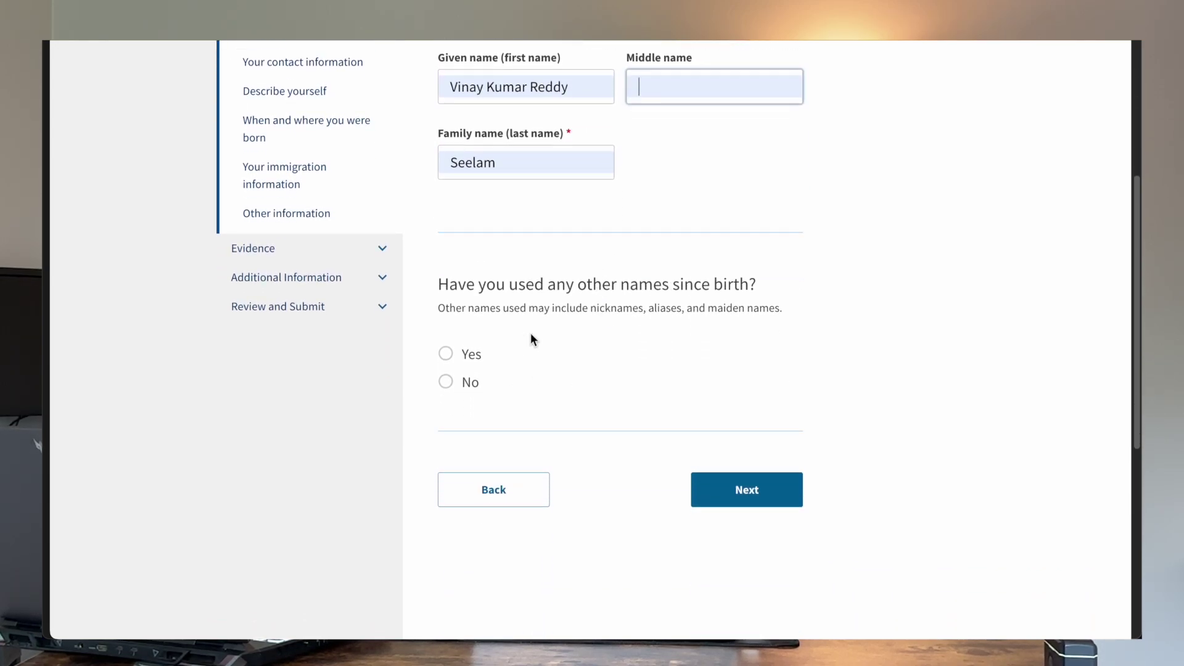
scroll(487, 302, down, 1)
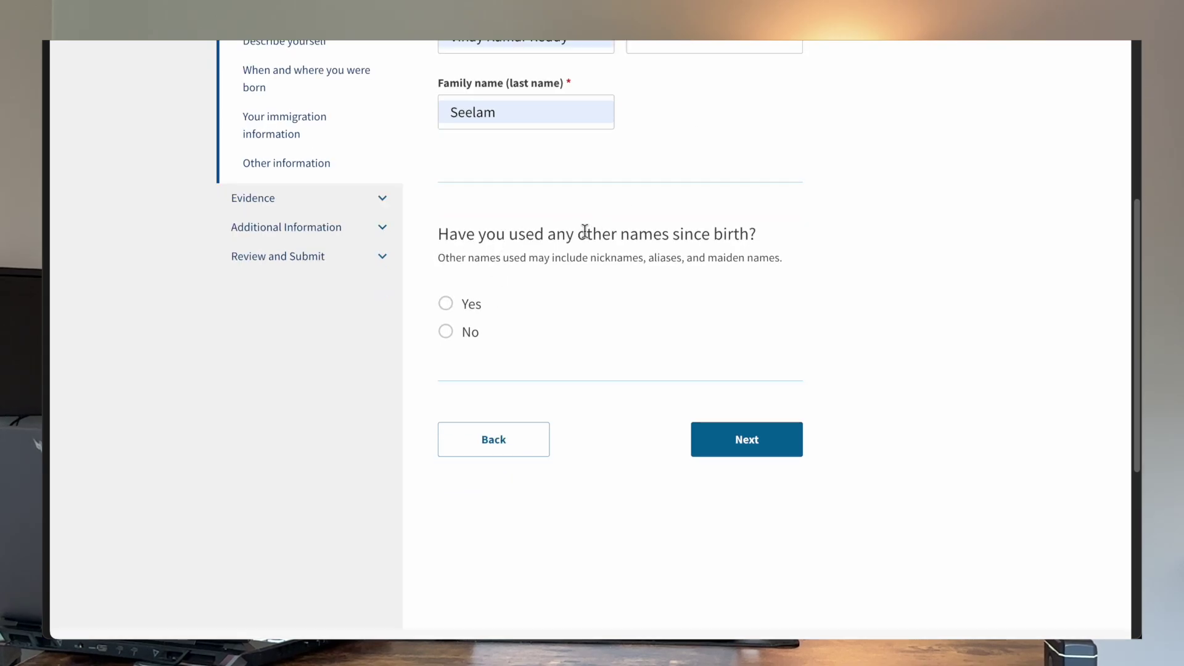
click(445, 333)
click(733, 448)
Step: Enter the daytime telephone number
scroll(691, 389, down, 1)
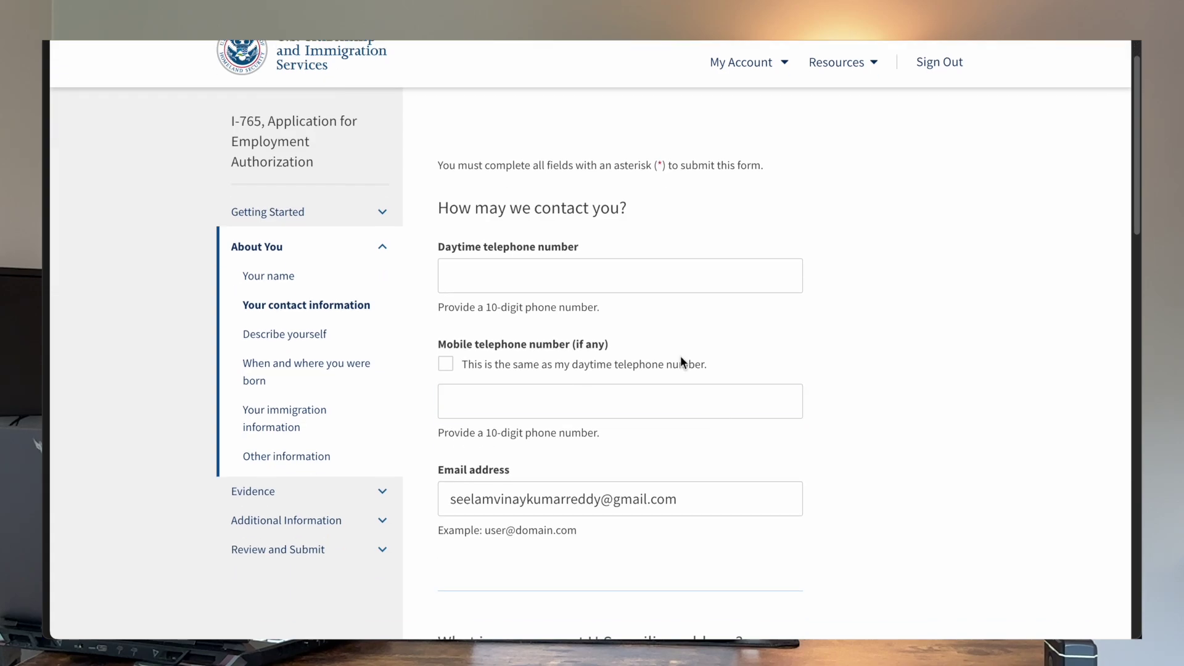
click(563, 287)
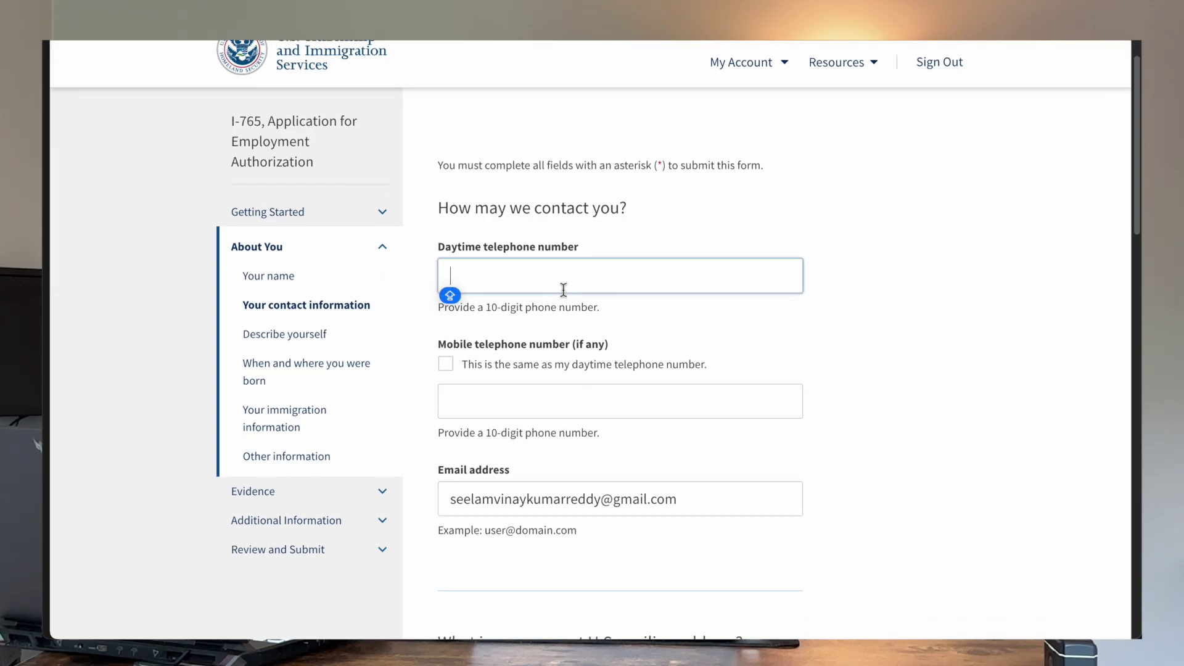
text(999) 9)
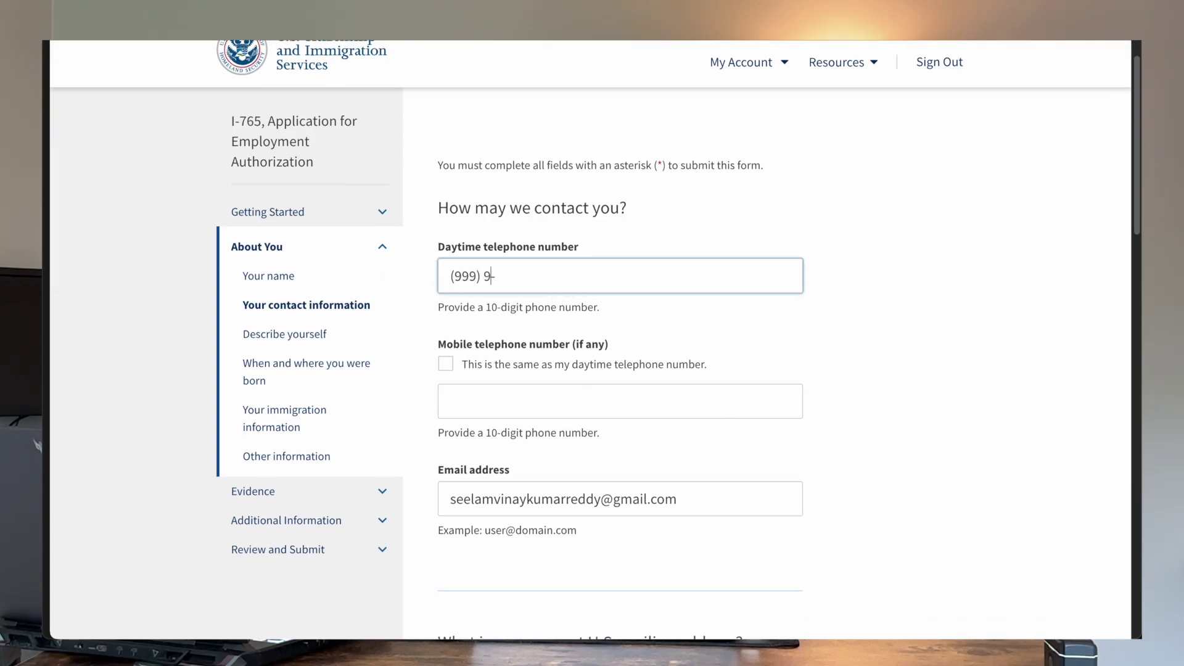
text(99-9999)
Step: Autofill the mailing address and confirm it is the same as the physical address
scroll(503, 302, down, 2)
scroll(538, 311, down, 2)
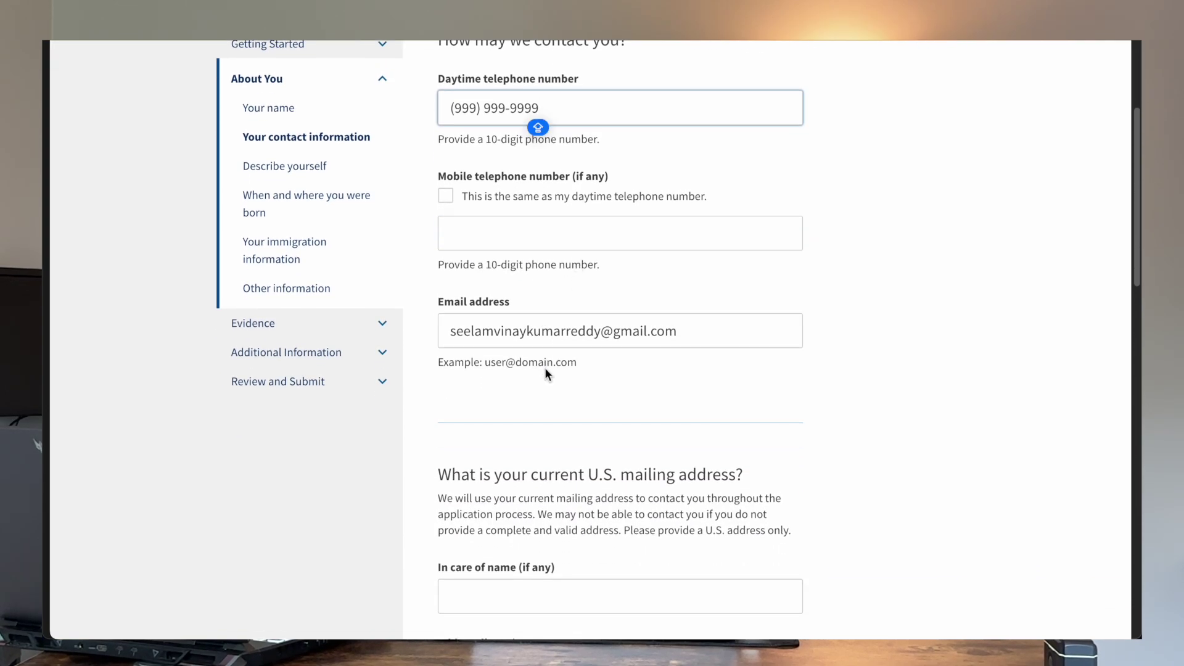
scroll(552, 344, down, 3)
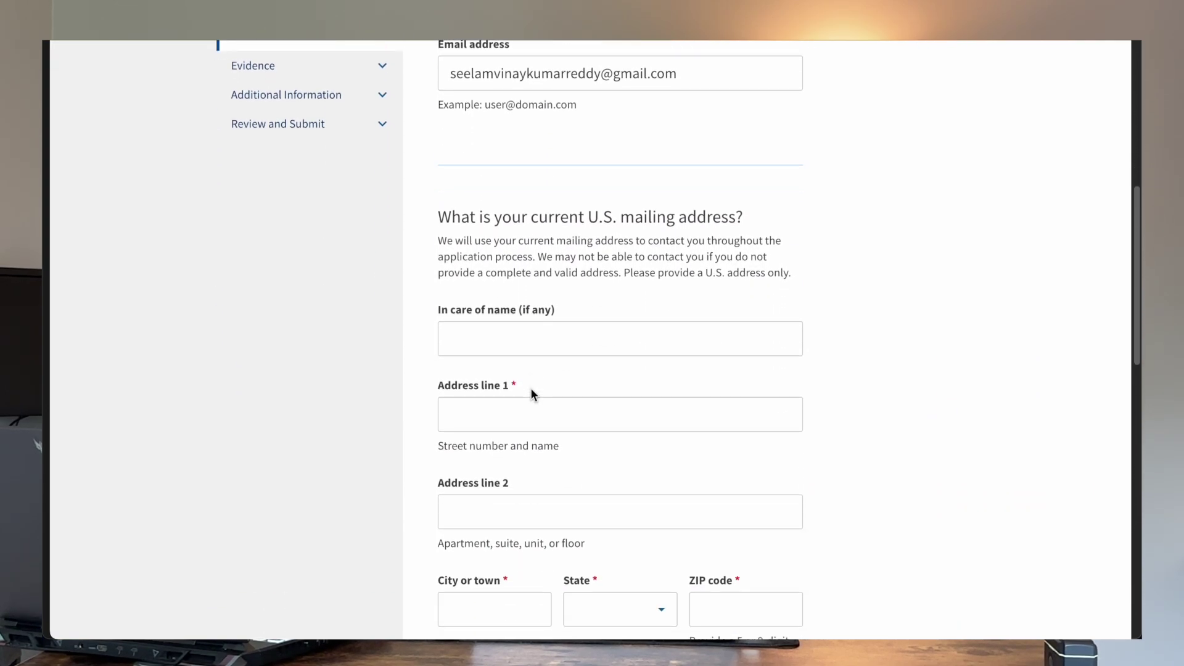
click(545, 335)
scroll(545, 335, down, 2)
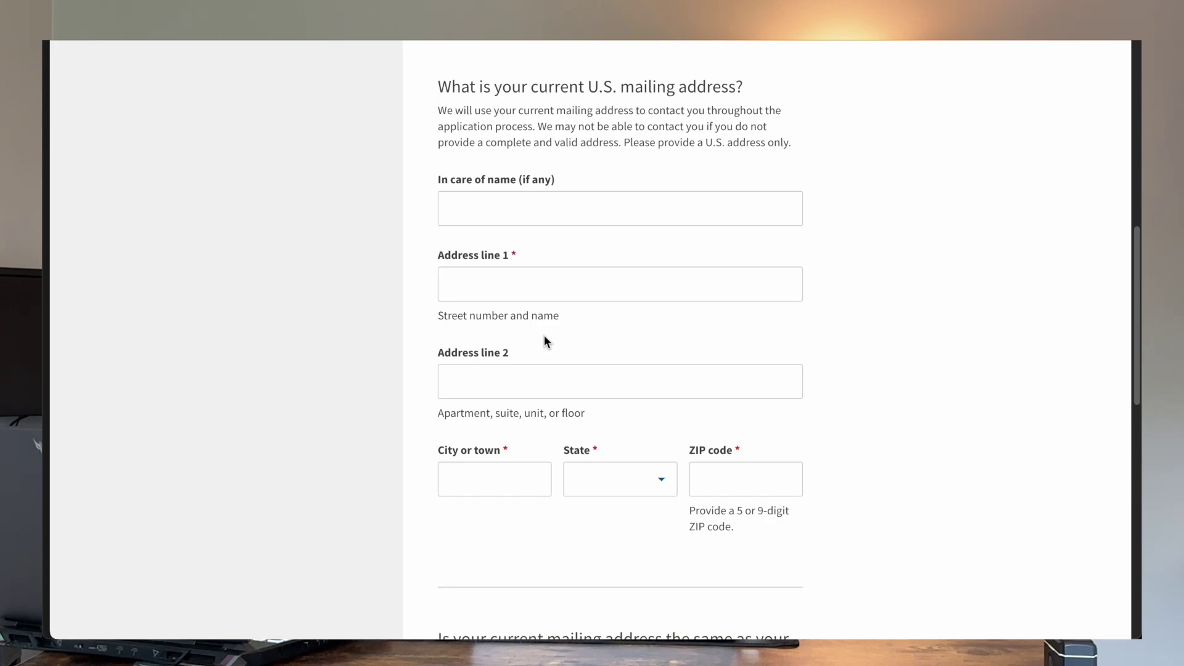
click(537, 285)
scroll(607, 269, down, 6)
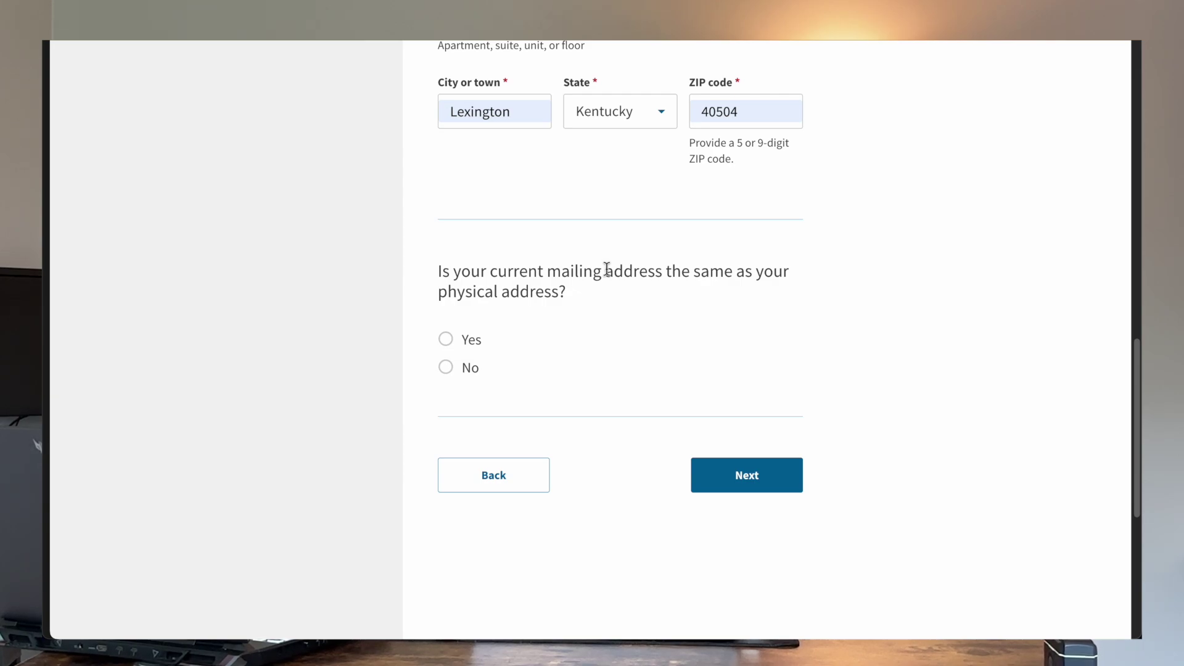
click(445, 343)
click(445, 367)
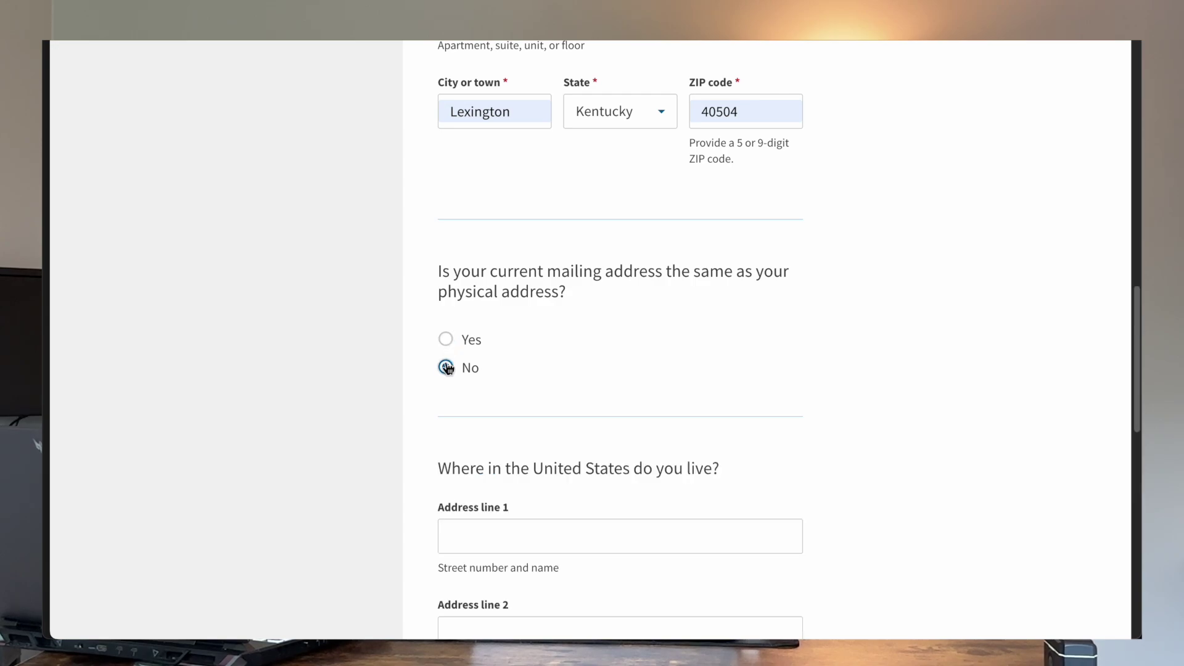
scroll(512, 405, down, 2)
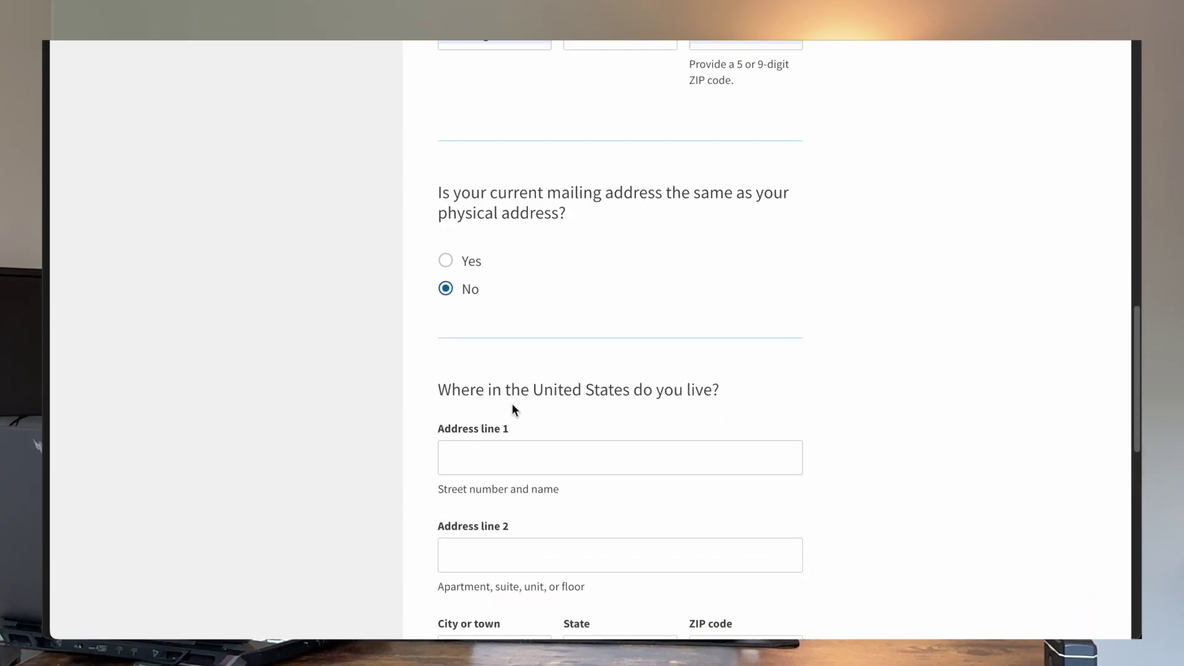
click(445, 263)
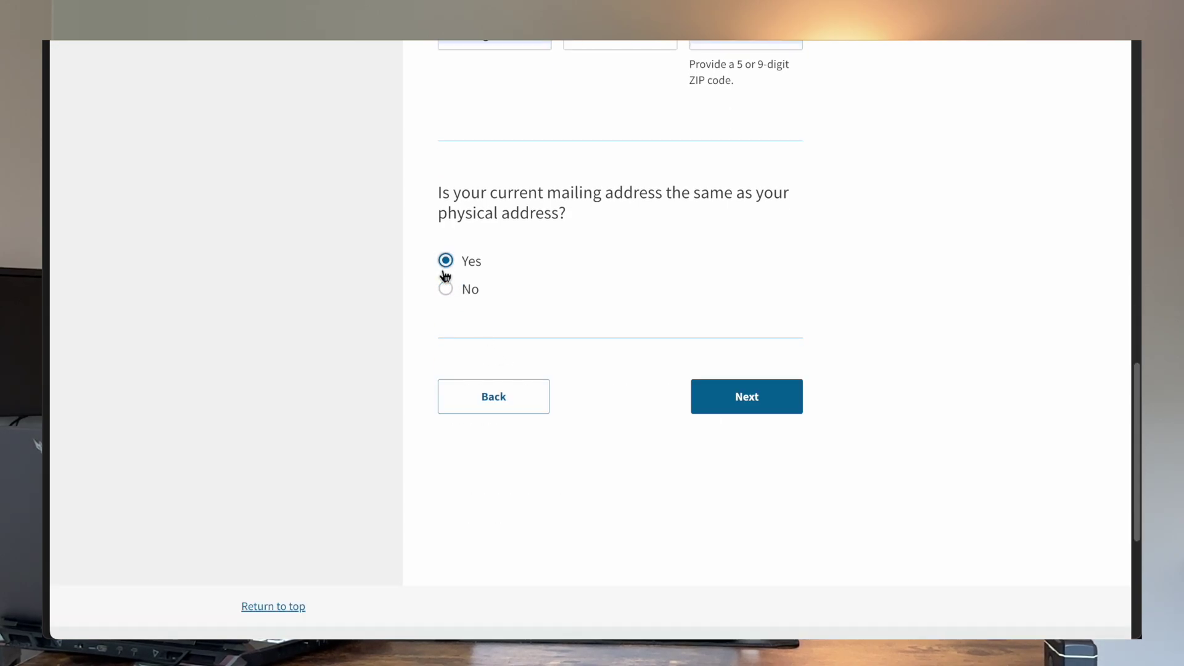
click(780, 405)
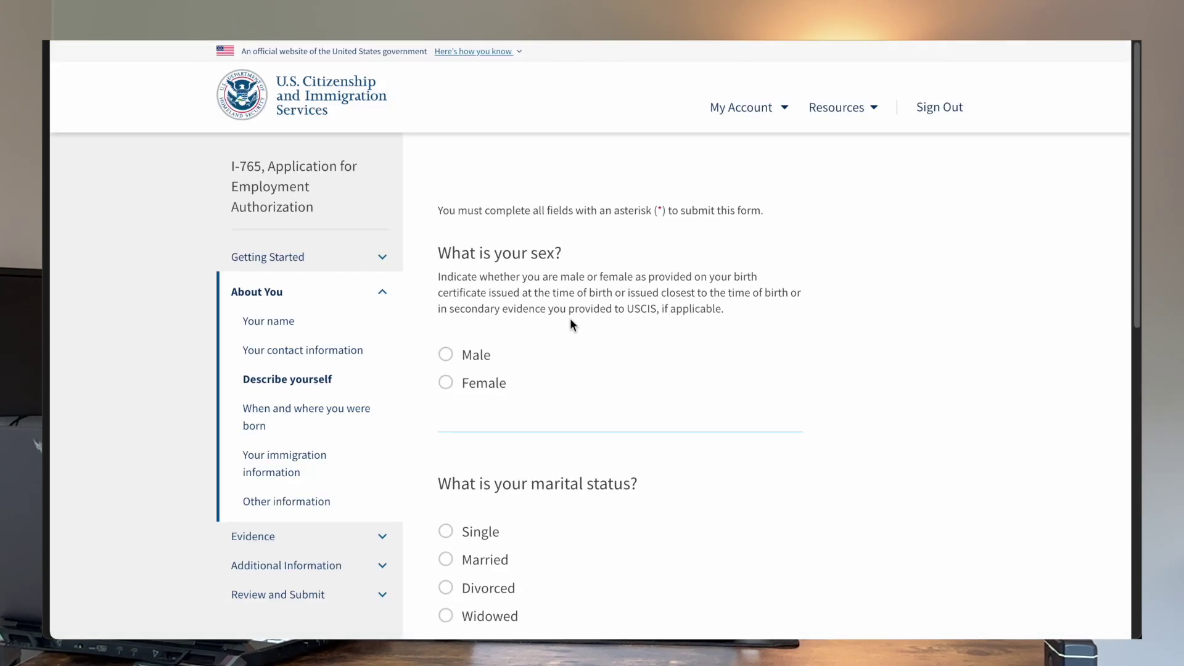
Step: Answer Male for sex and Single for marital status
scroll(569, 318, down, 2)
click(467, 240)
click(445, 413)
scroll(750, 438, down, 3)
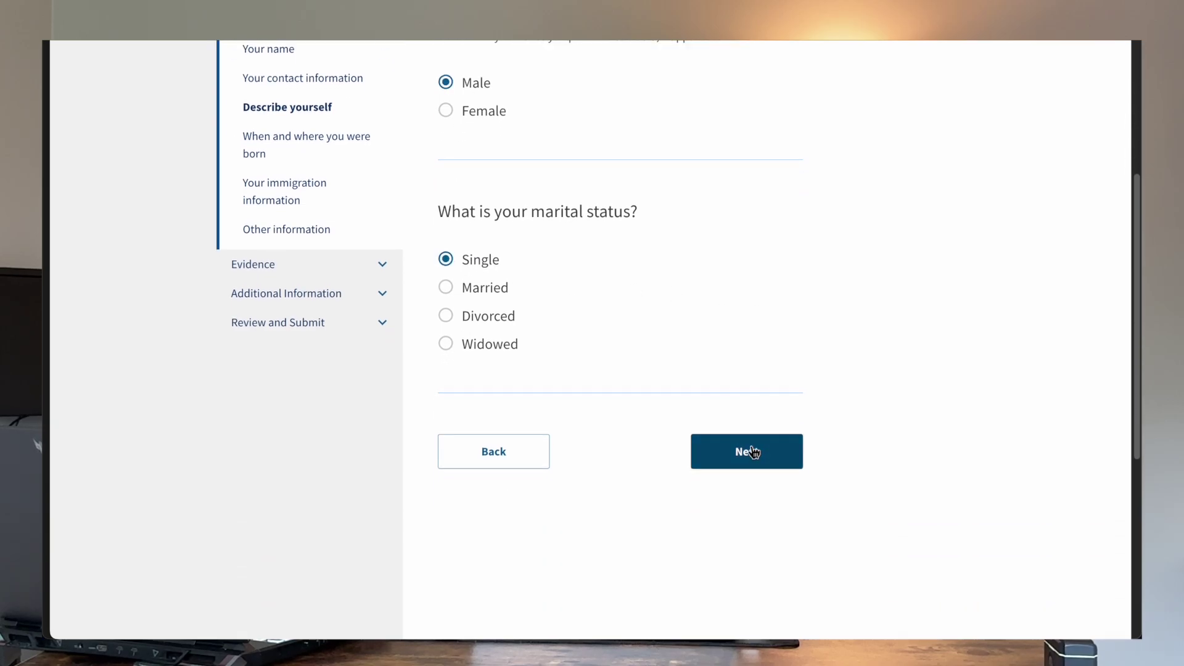
click(748, 455)
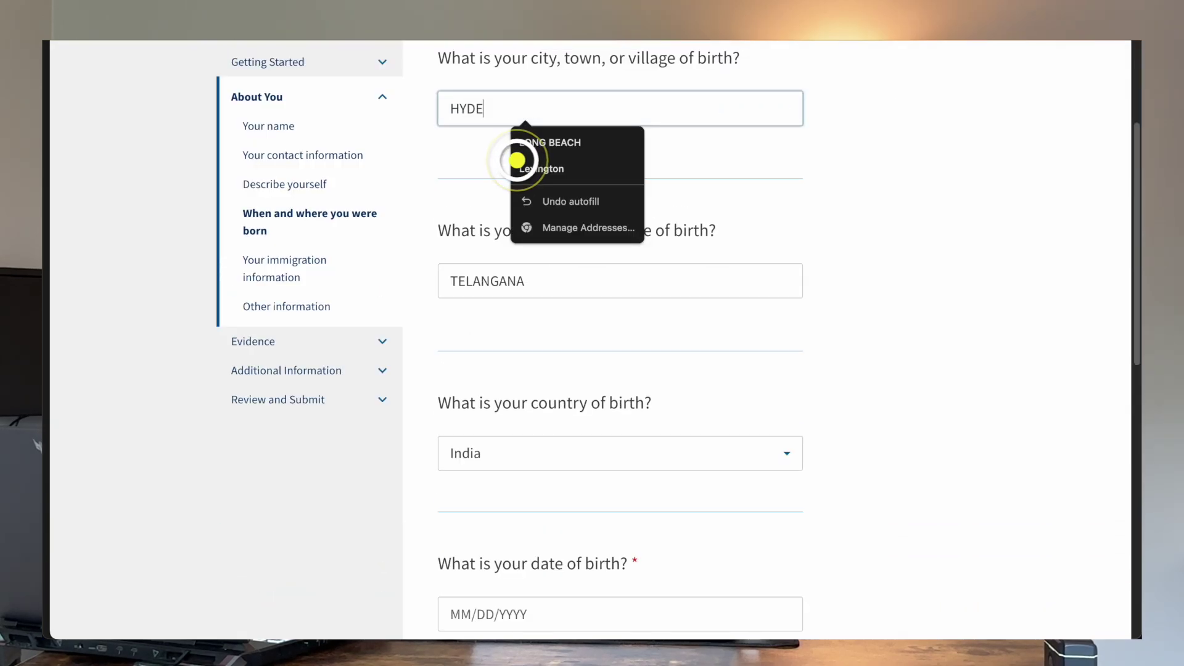
Step: Finish the birth city as HYDERABAD and begin typing the date of birth 01/01/20
text(RABAD)
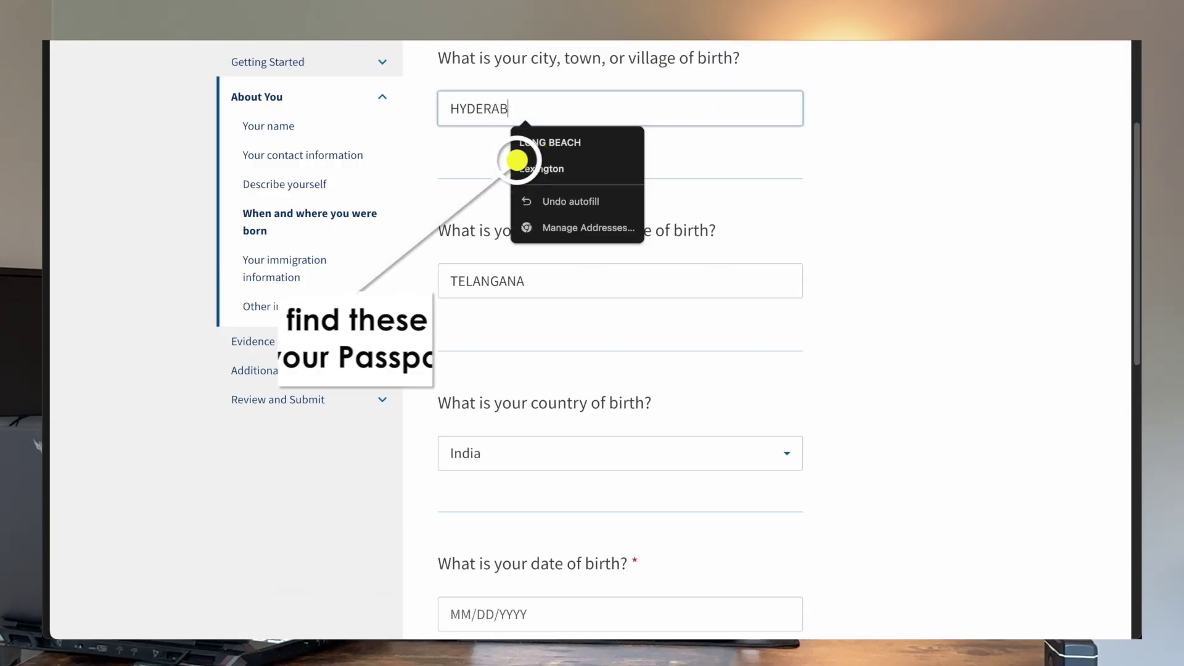
click(960, 179)
scroll(959, 178, down, 3)
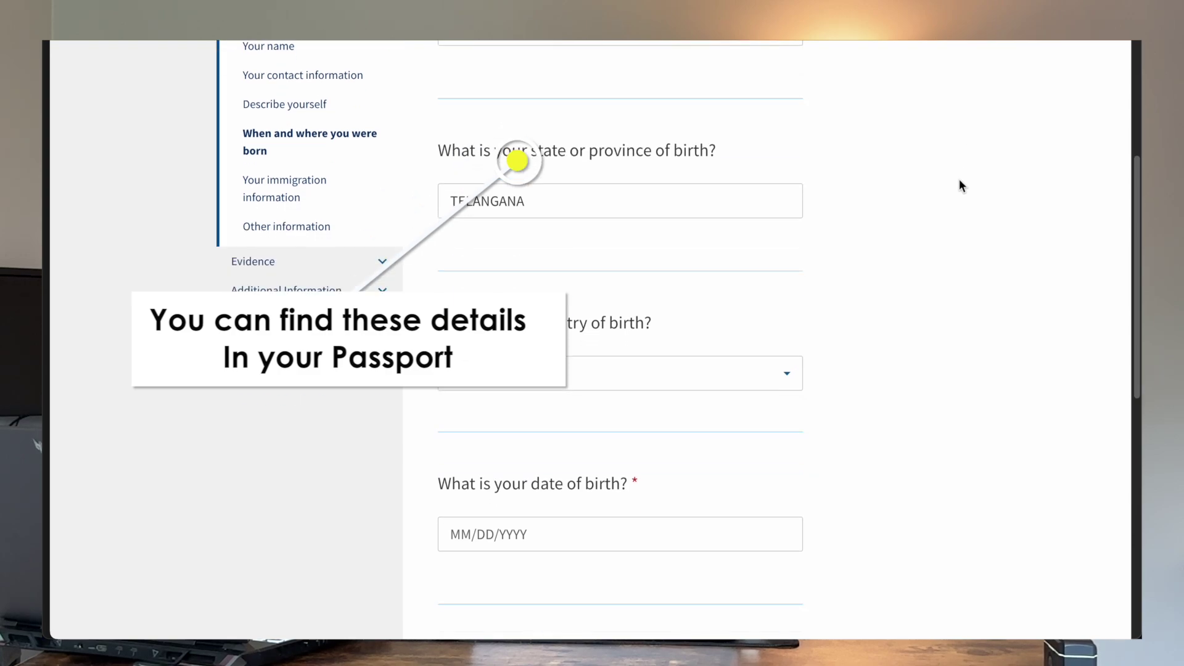
scroll(960, 185, down, 1)
click(524, 389)
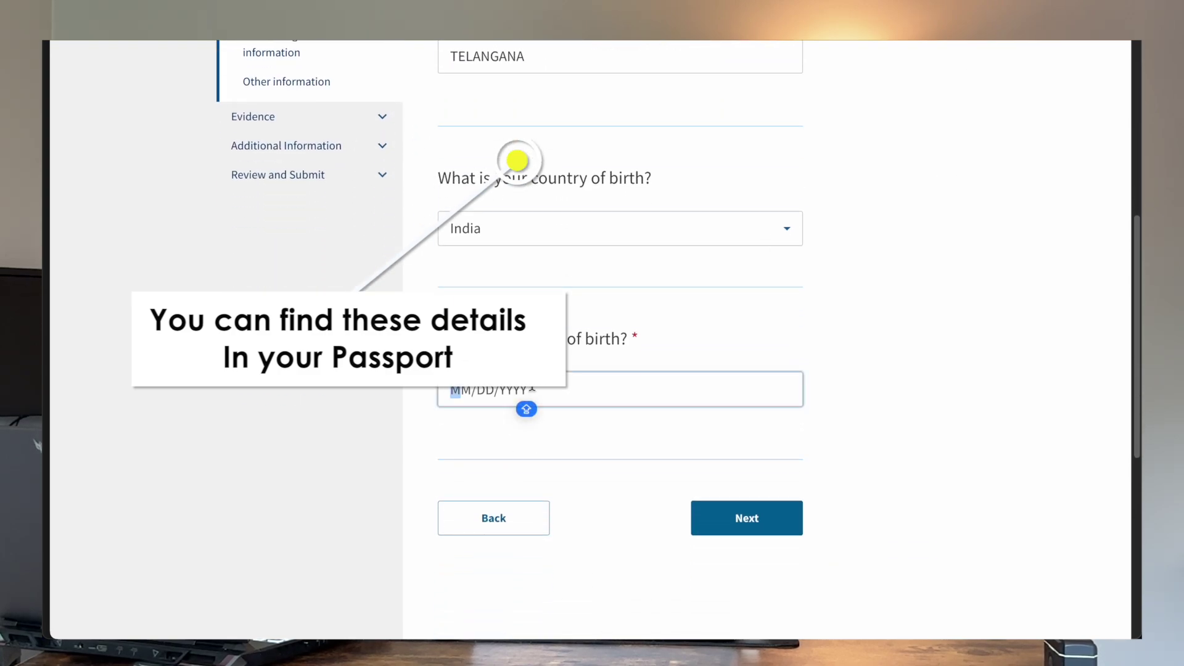
text(01/01/)
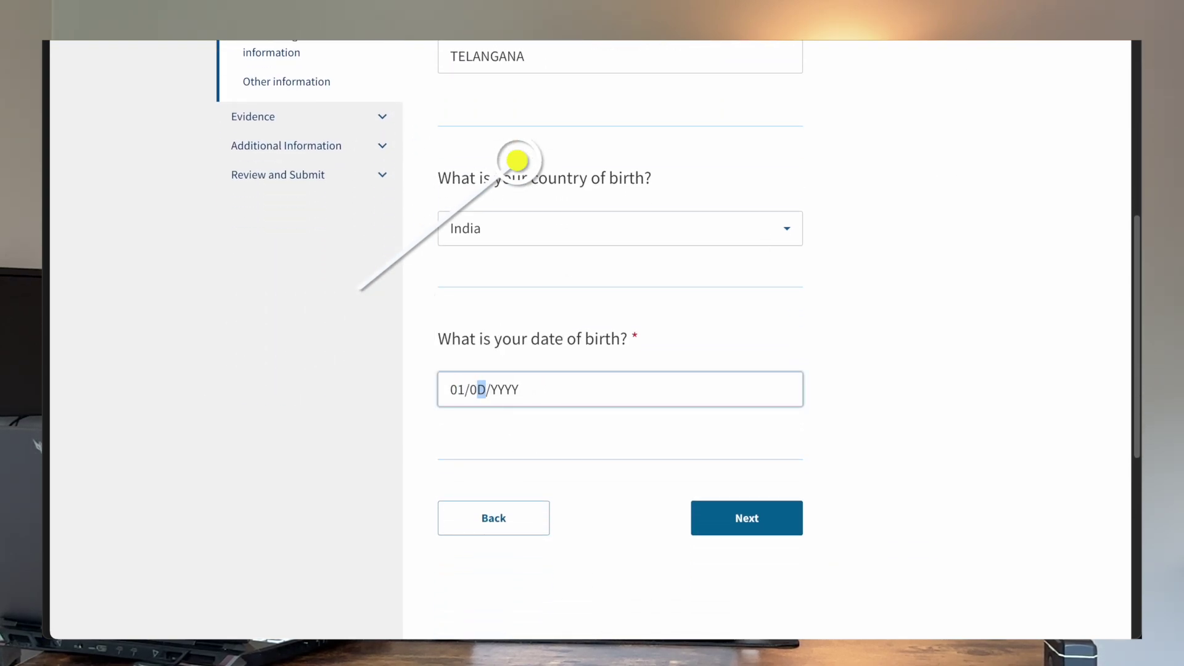
text(2000)
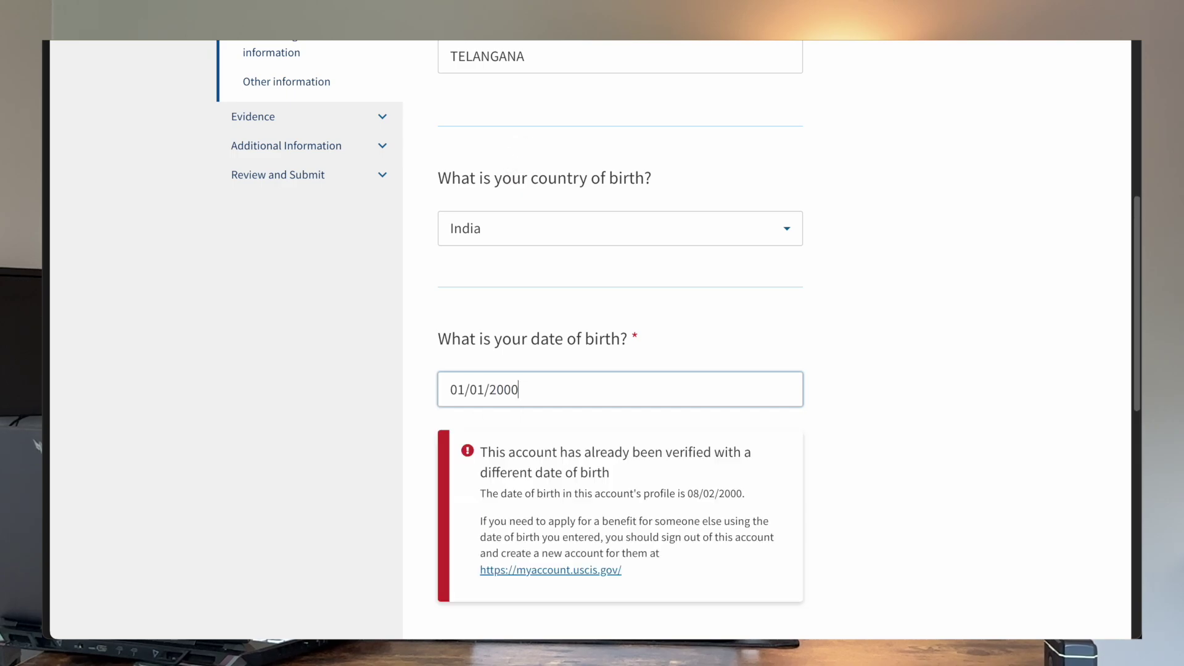
Step: Replace the date of birth with 08/02/2000 and continue to the immigration information page
scroll(891, 386, down, 1)
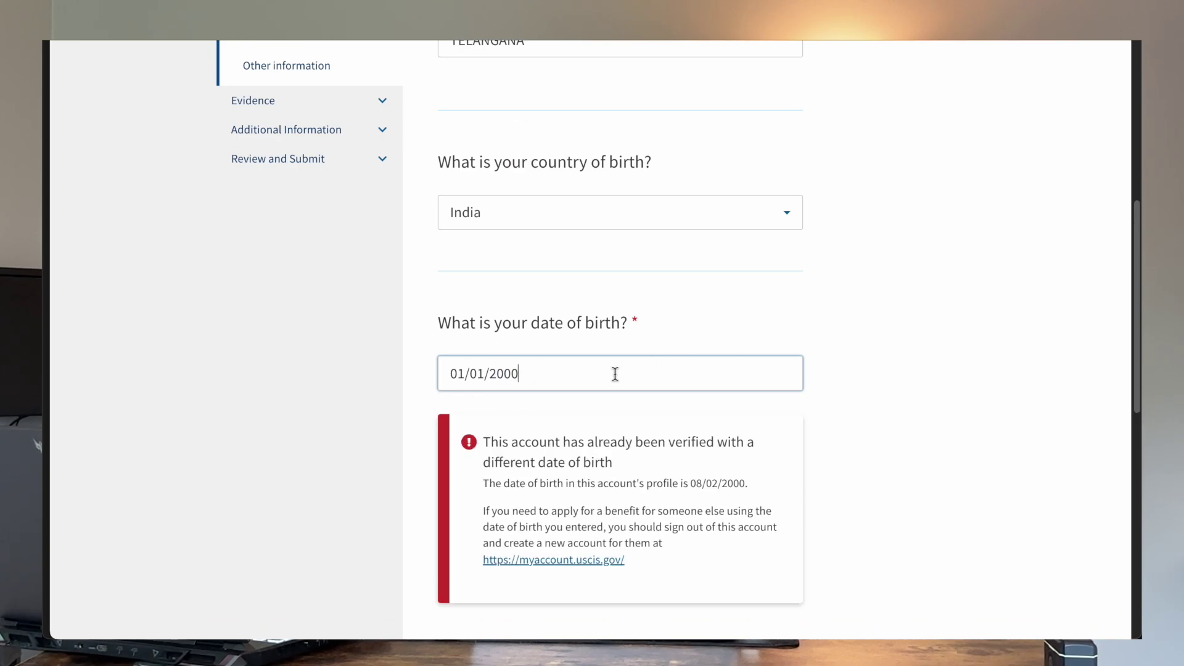
key(Caps_Lock)
key(BackSpace)
key(BackSpace)
key(BackSpace)
key(BackSpace)
key(BackSpace)
key(BackSpace)
key(BackSpace)
key(BackSpace)
key(BackSpace)
key(BackSpace)
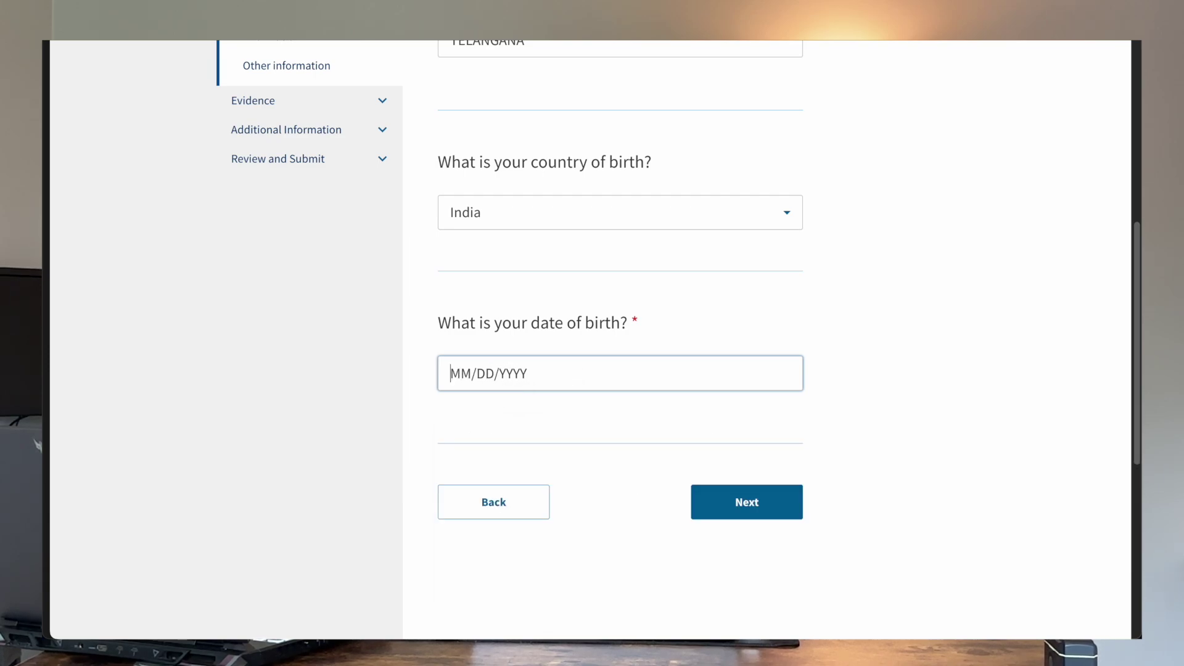
key(Caps_Lock)
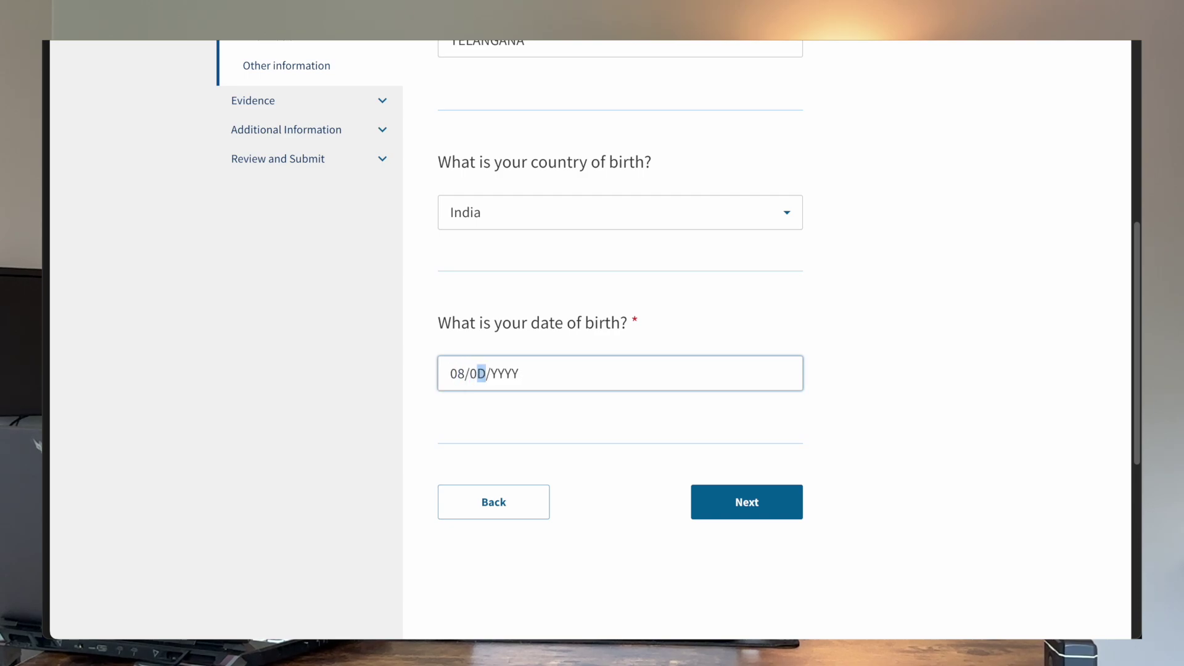
key(Caps_Lock)
click(778, 513)
scroll(677, 444, down, 2)
scroll(676, 440, down, 1)
Step: Set country of citizenship to India and enter the I-94 record number
click(650, 235)
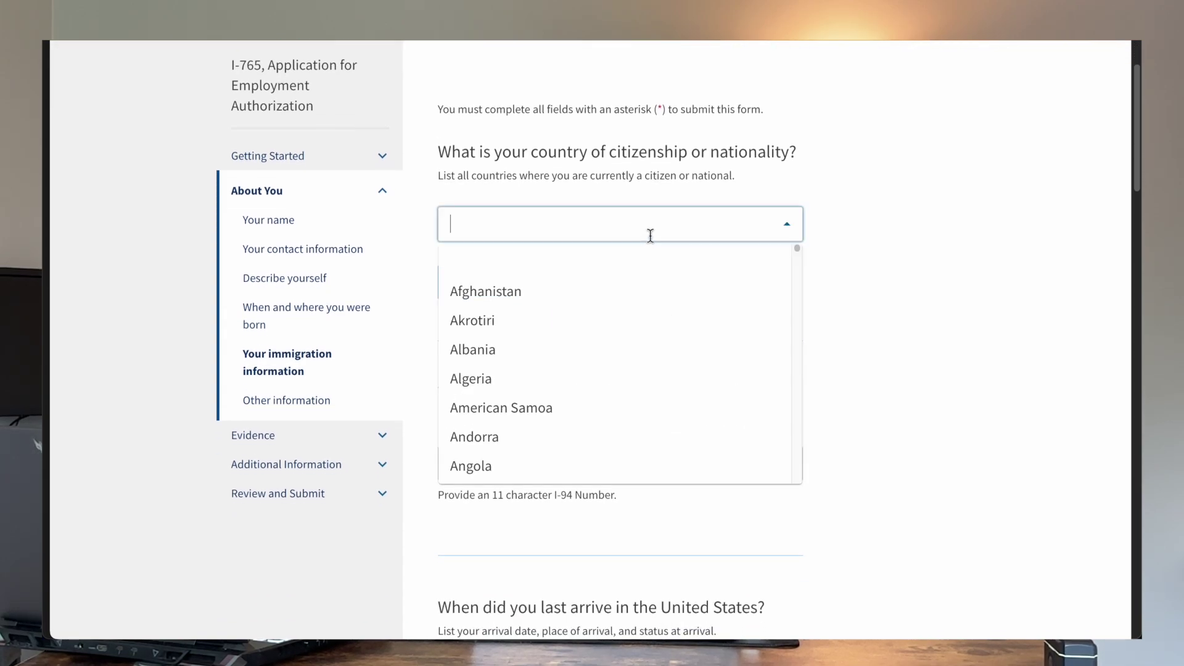
text(Ind)
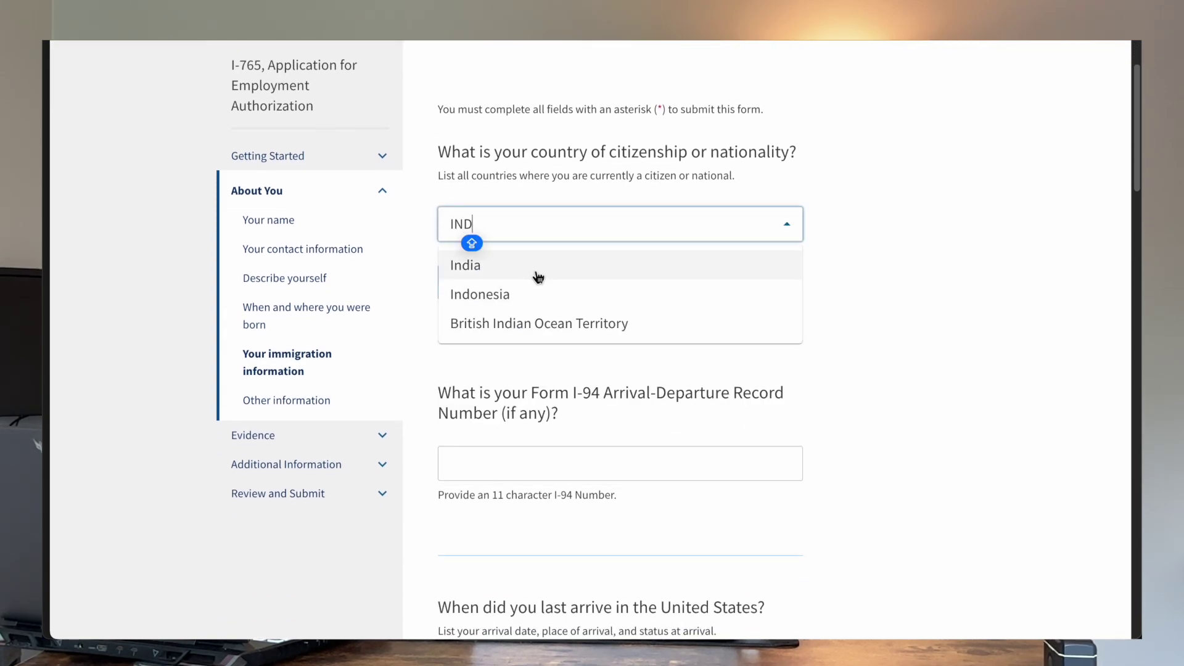
click(536, 272)
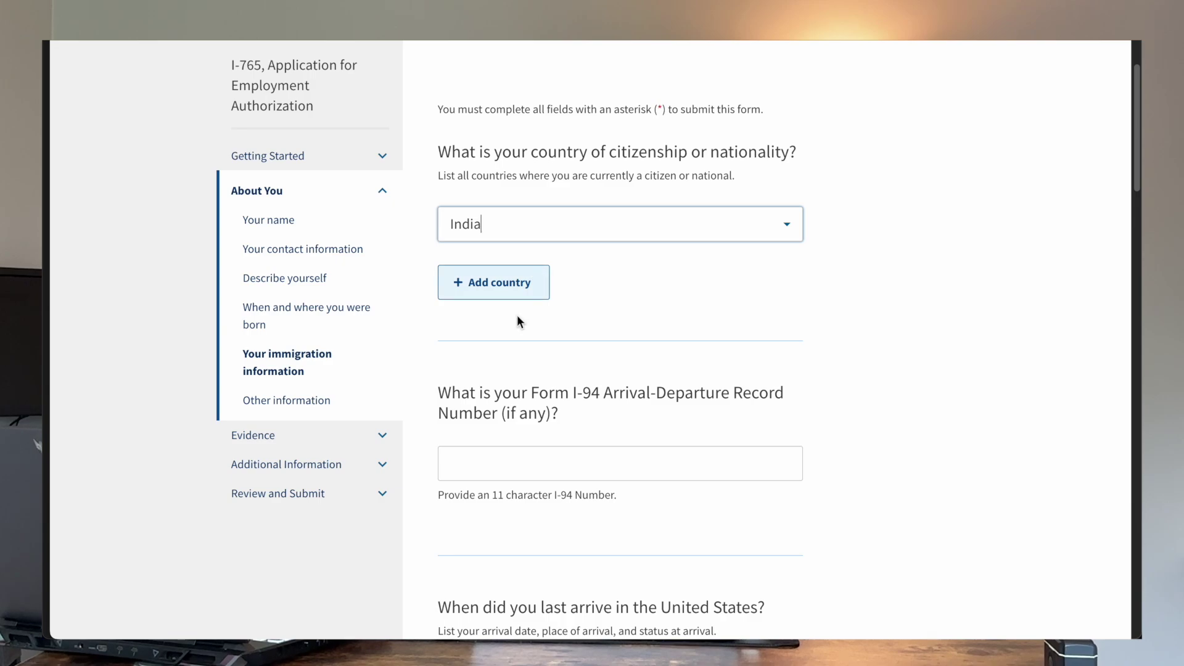
click(537, 465)
key(Caps_Lock)
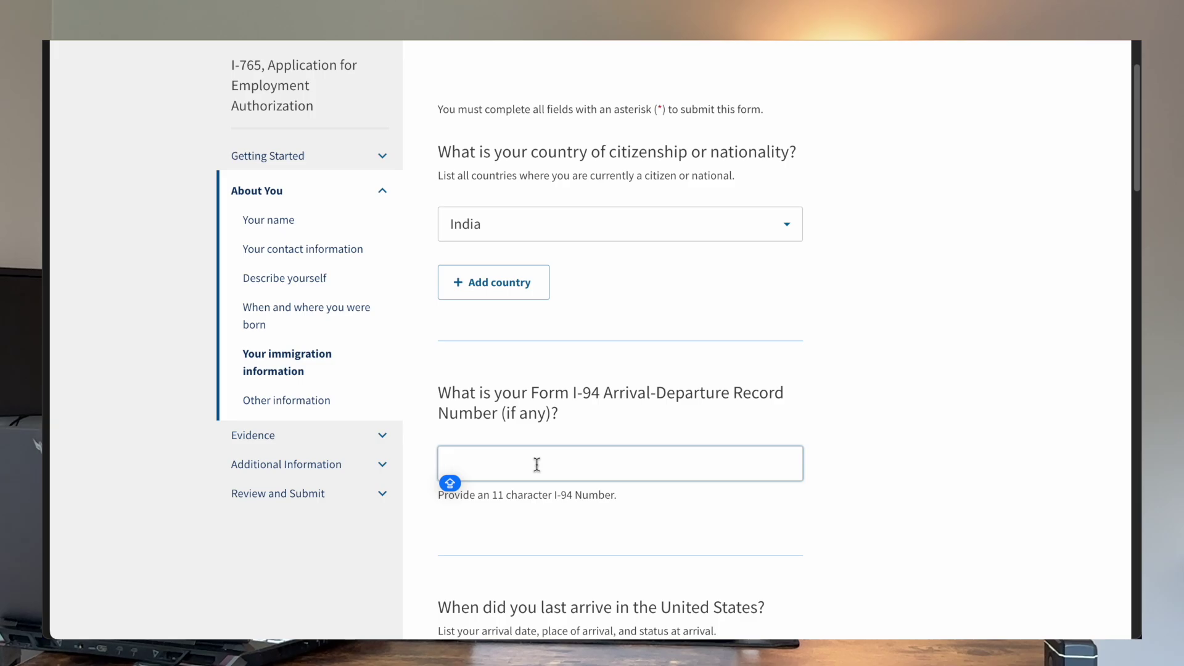
scroll(583, 272, down, 4)
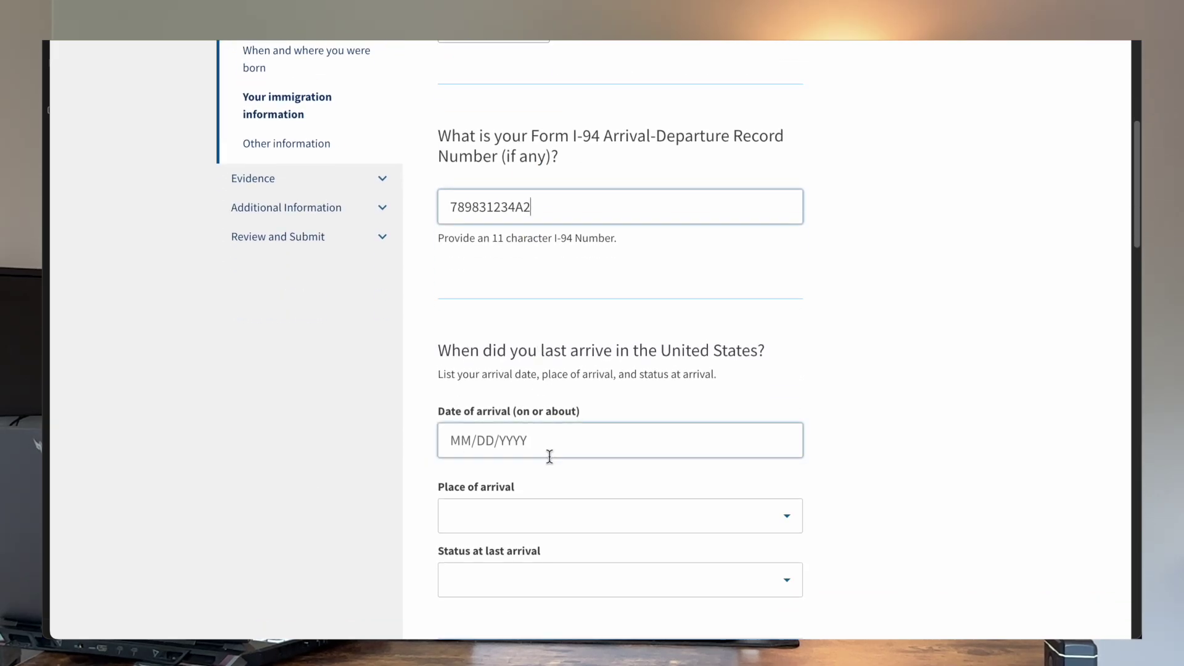
scroll(551, 456, down, 2)
Step: Record the arrival date as 03/01/2024 and place of arrival as LOS ANGELES INTL
click(542, 350)
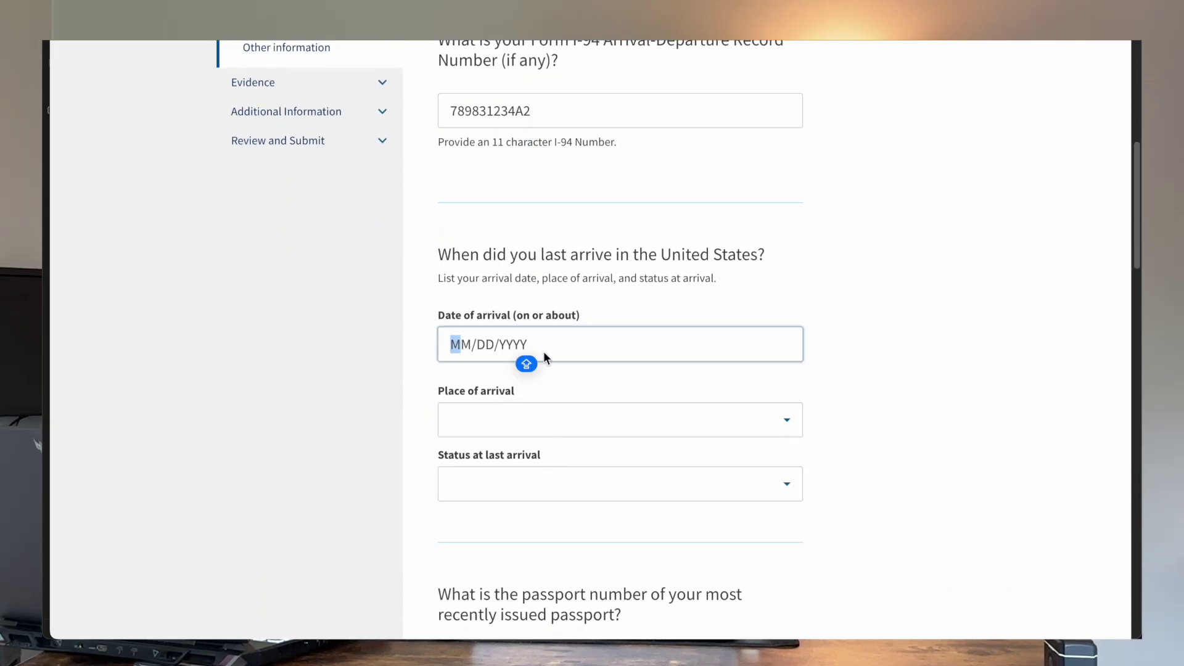
text(03012024)
scroll(586, 339, down, 2)
click(616, 321)
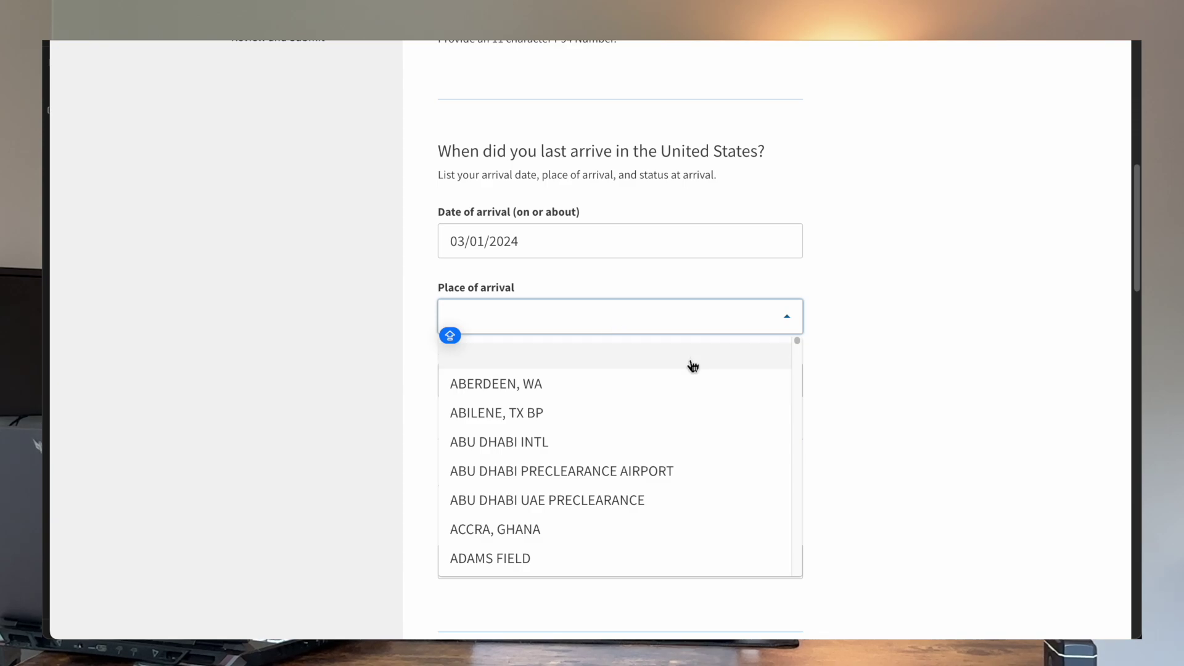
text(LOD)
key(BackSpace)
text(S)
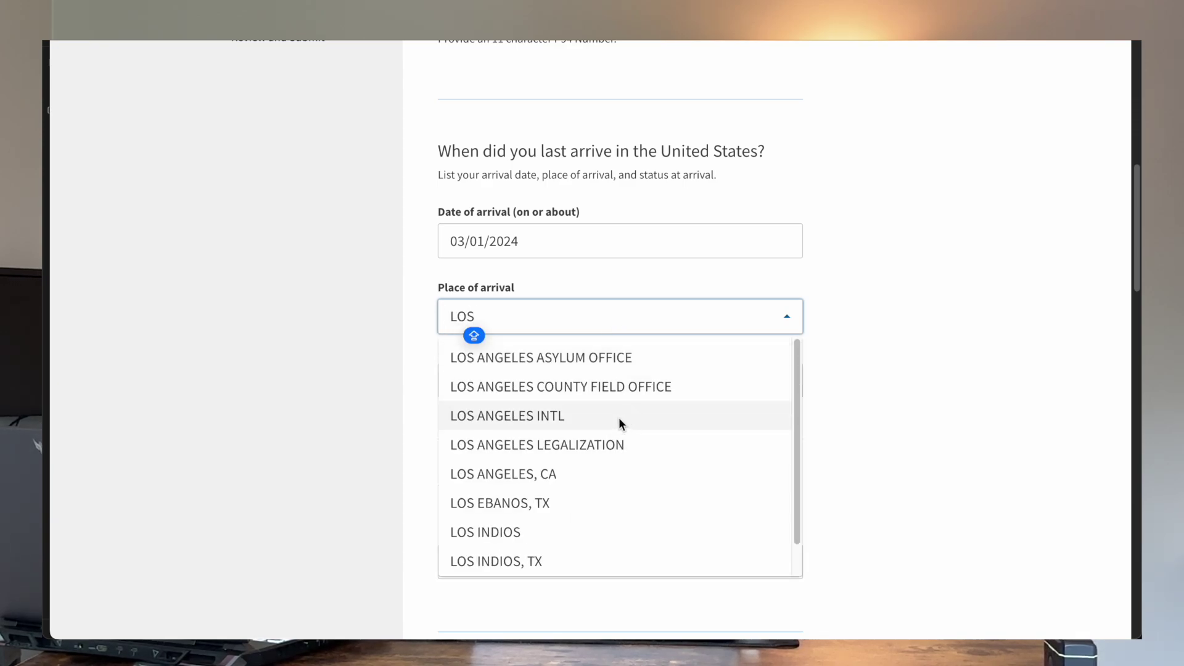
click(619, 417)
Step: Set the status at last arrival to F1 student
click(627, 364)
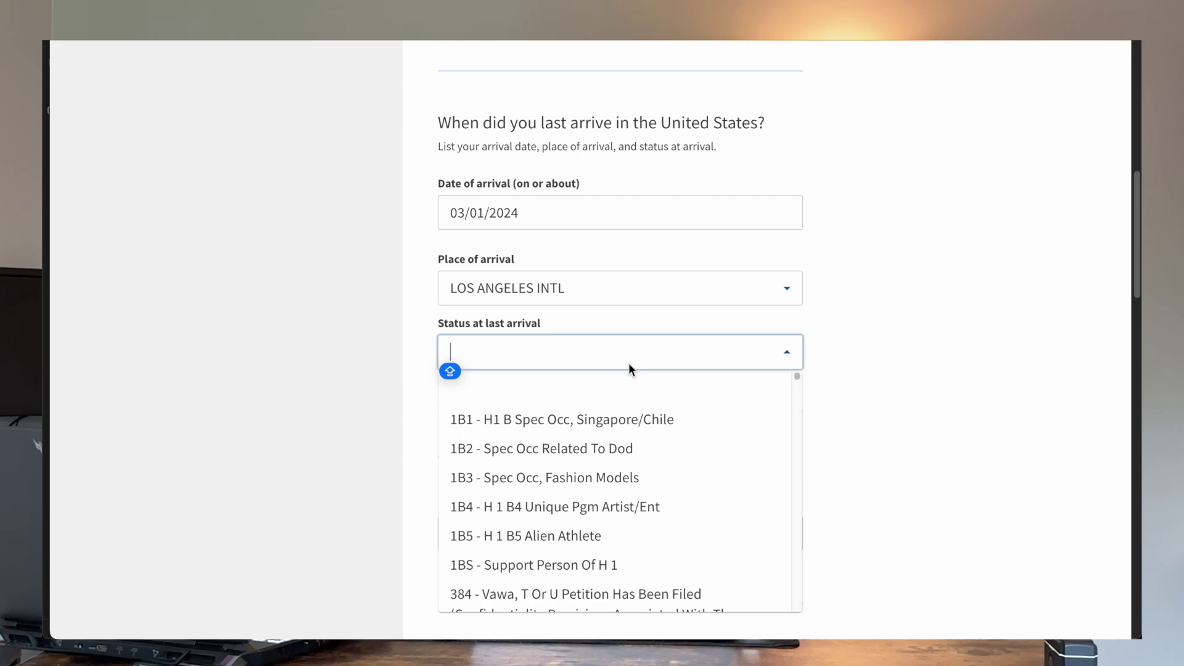
scroll(583, 545, down, 3)
scroll(583, 544, down, 5)
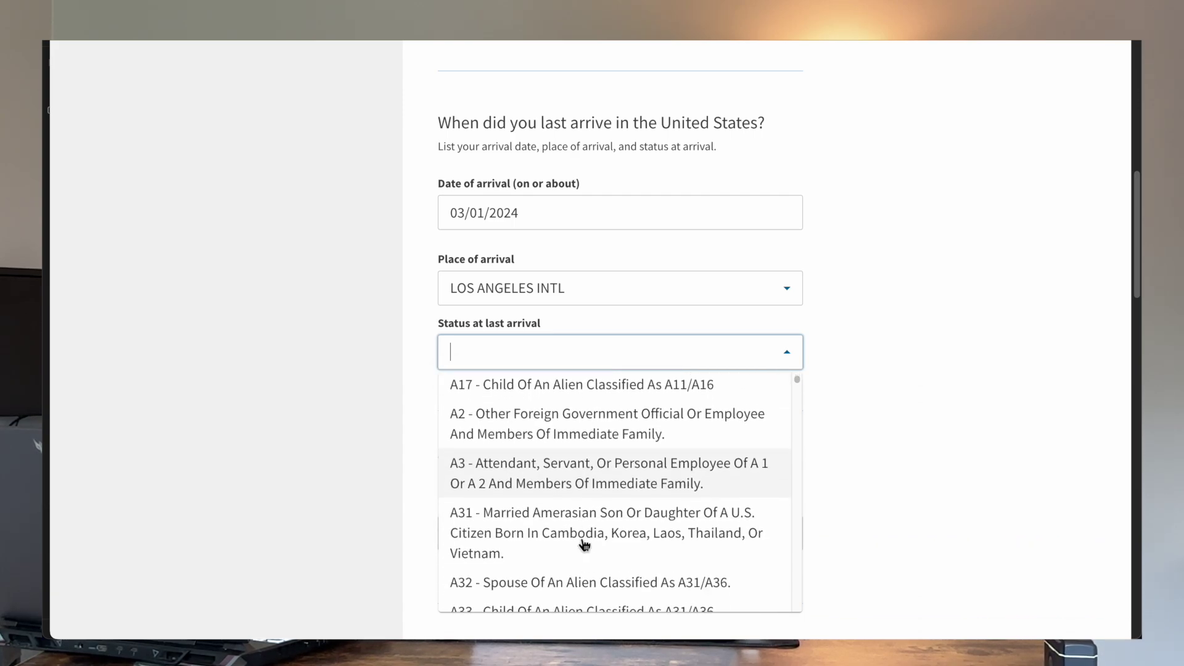
text(F)
click(601, 388)
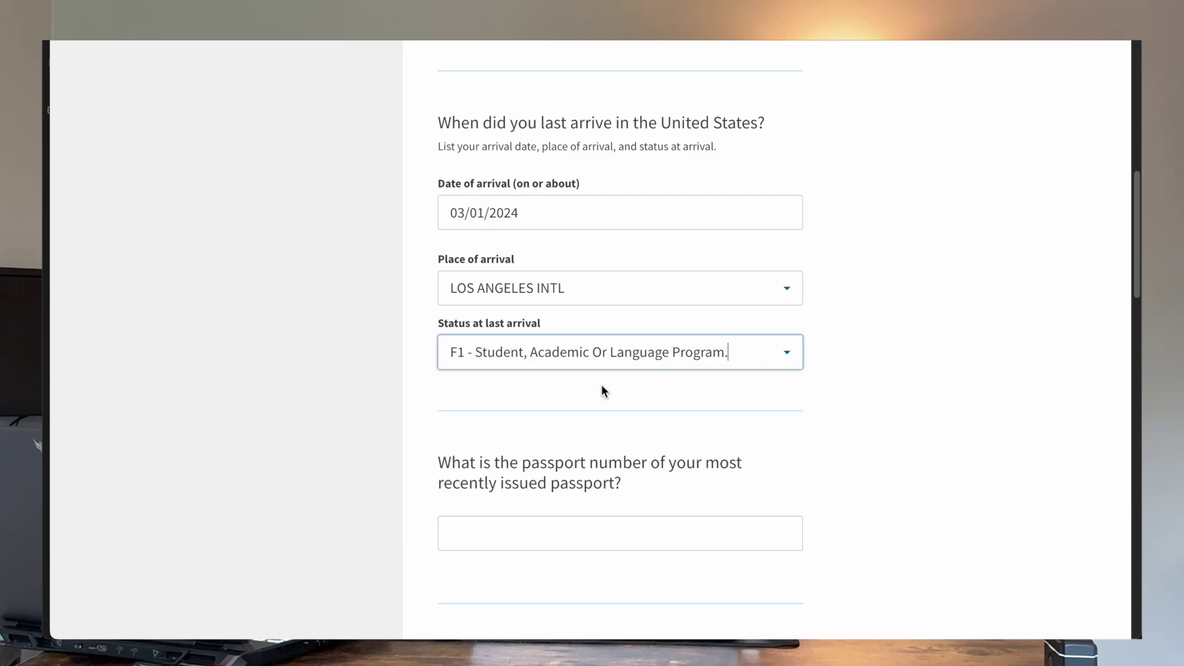
scroll(603, 391, down, 3)
Step: Enter the passport number, its 08/07/2023 expiration date, and issuing country India
key(Caps_Lock)
click(558, 354)
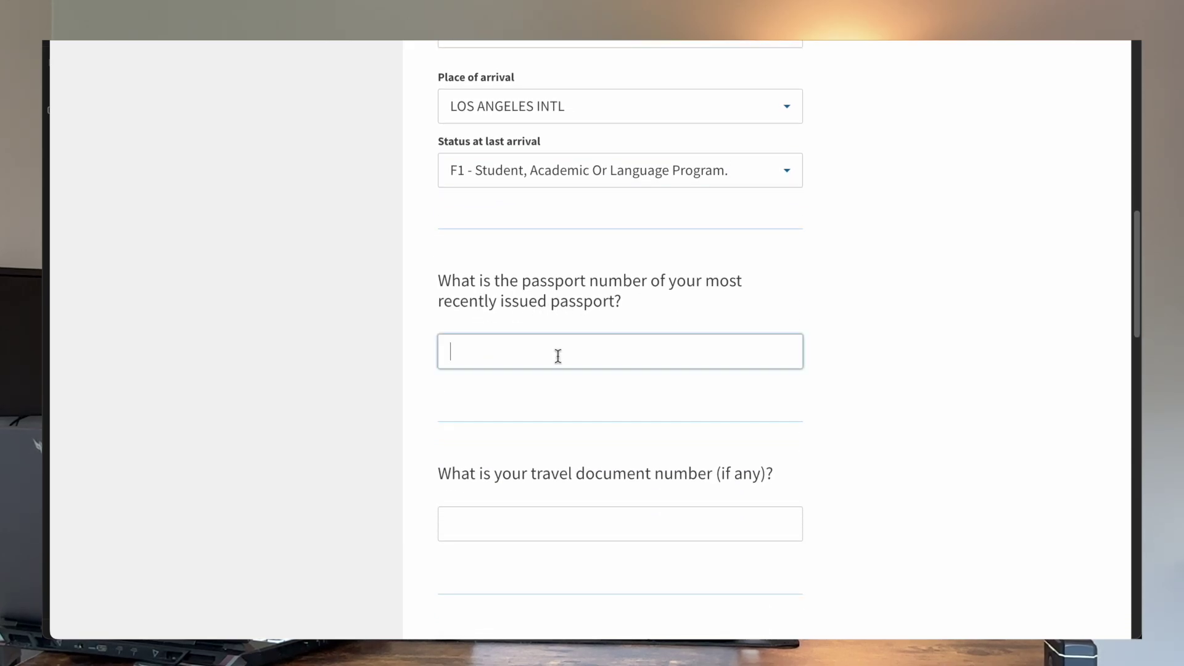
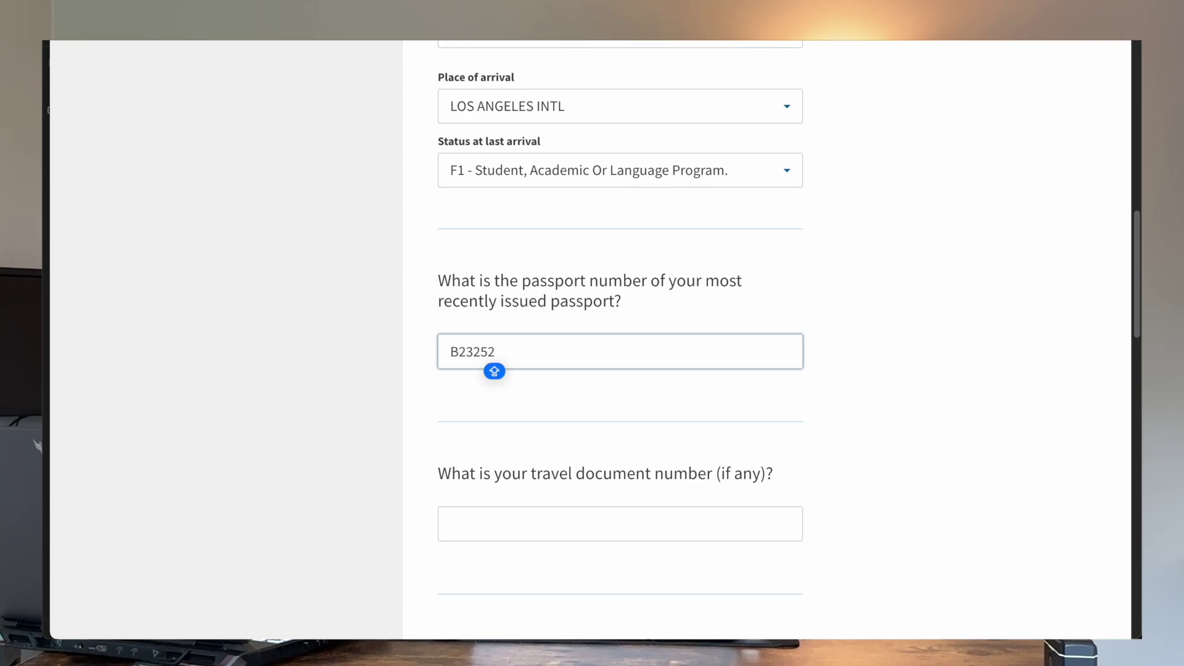
key(Tab)
key(Tab)
text(08/)
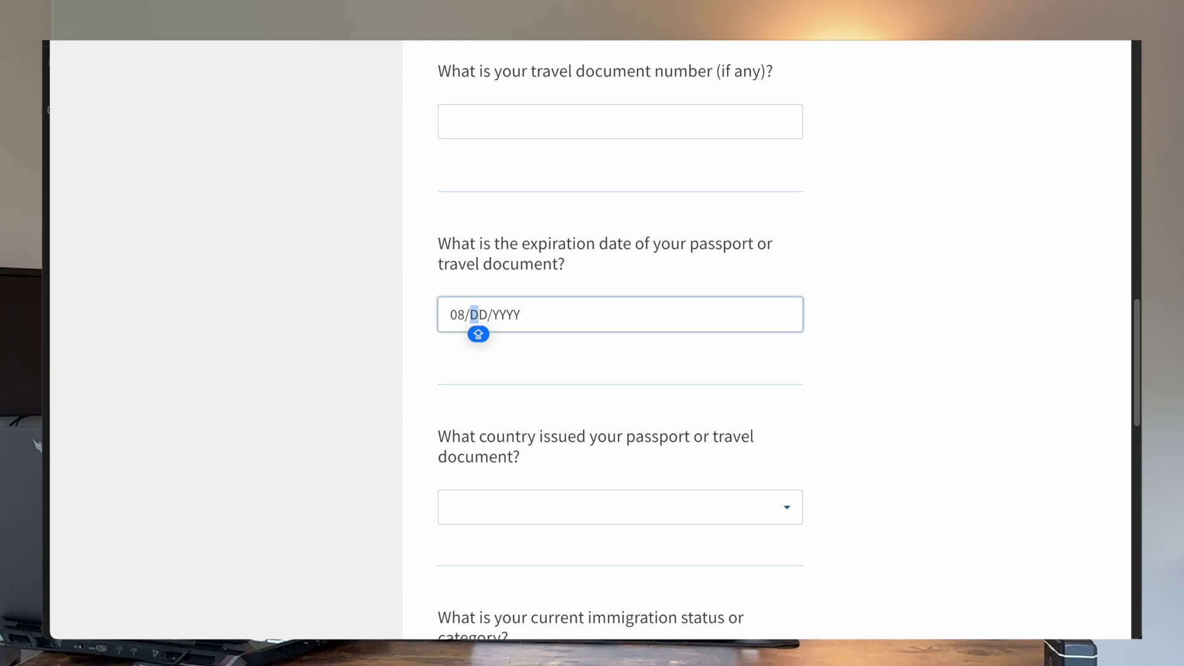
text(07/20)
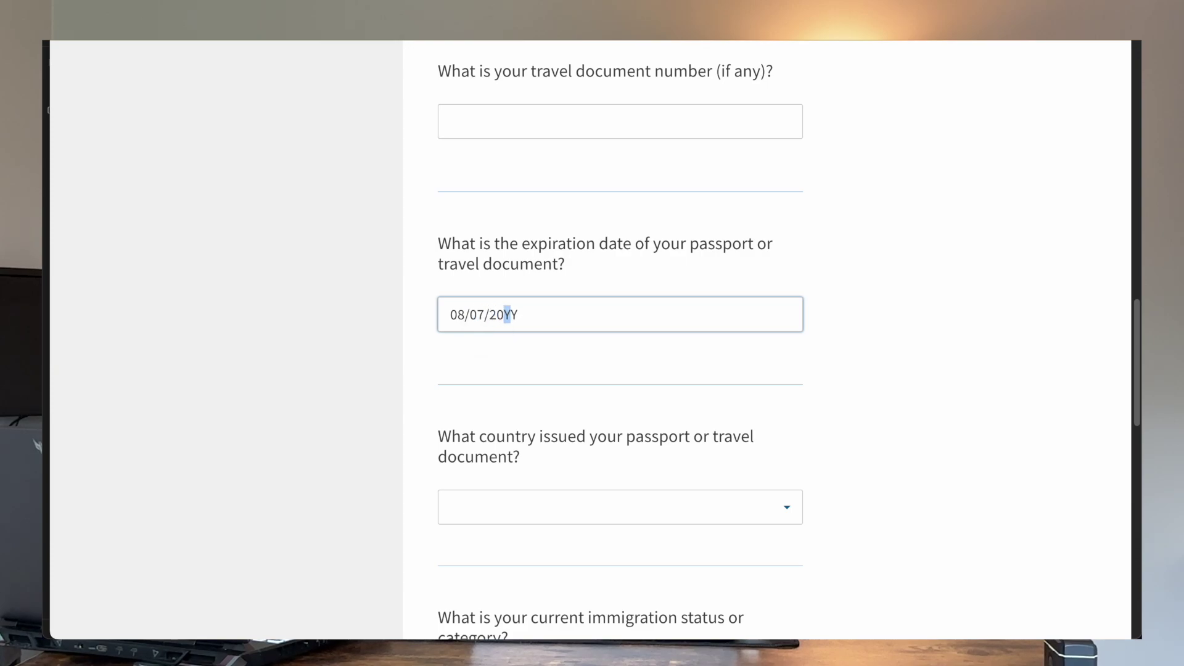
text(23)
click(475, 516)
text(IN)
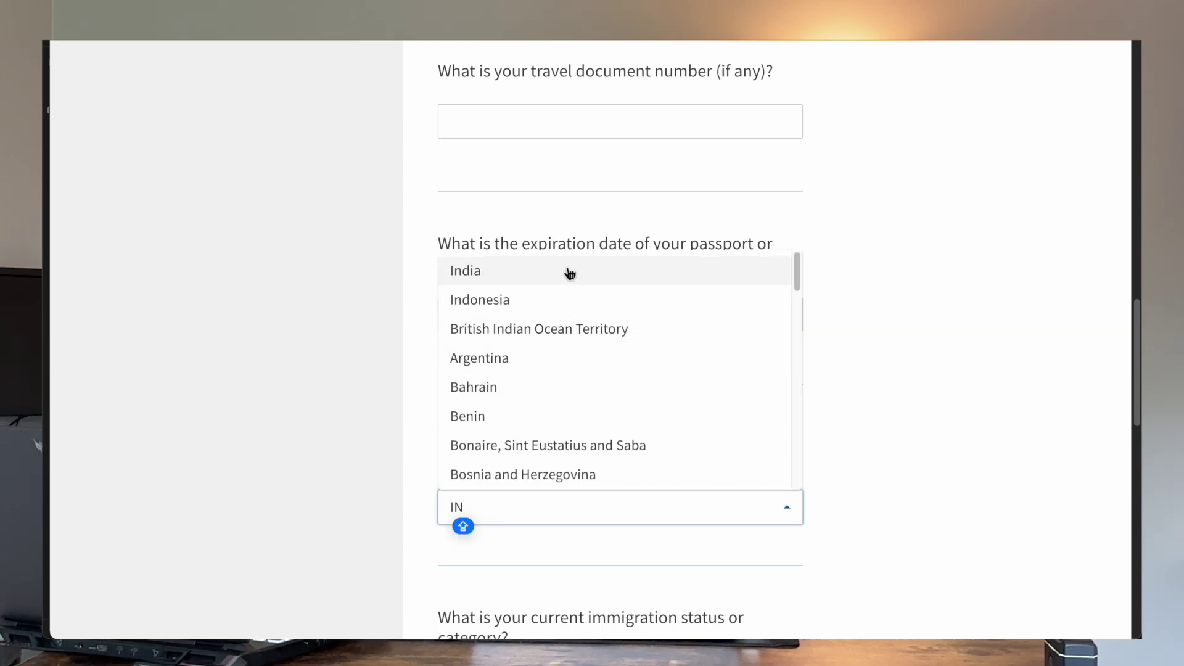
click(567, 270)
Step: Set current immigration status to F1 and paste the SEVIS number
scroll(566, 268, down, 5)
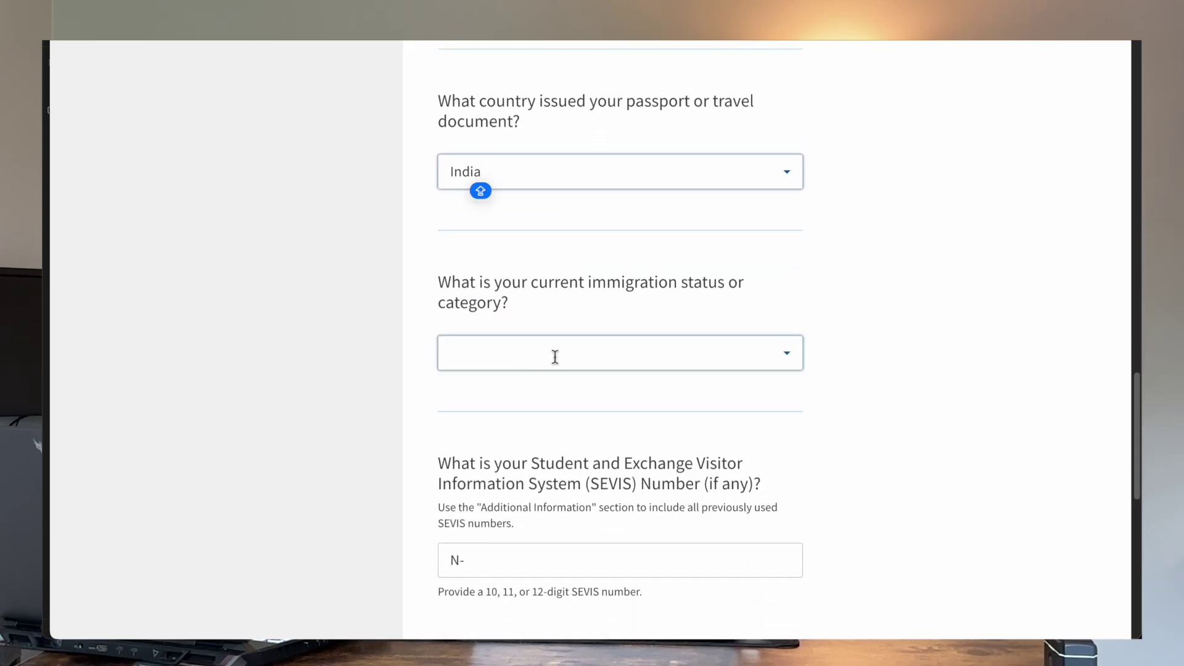
click(555, 357)
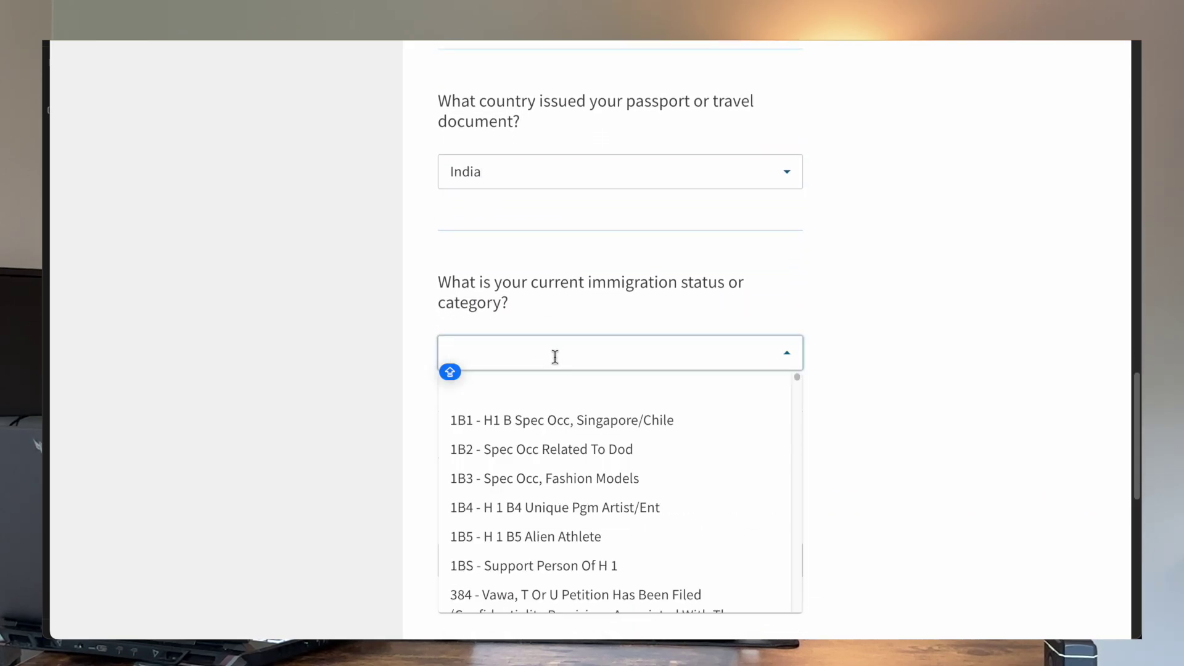
text(F1)
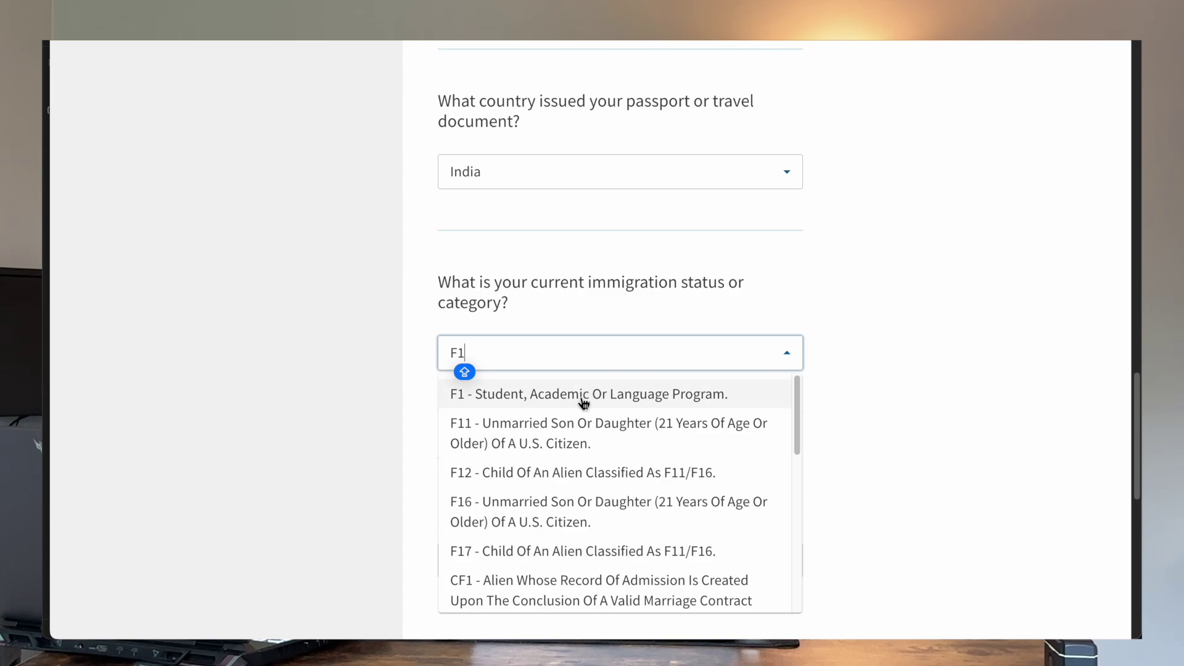
click(583, 398)
scroll(580, 401, down, 3)
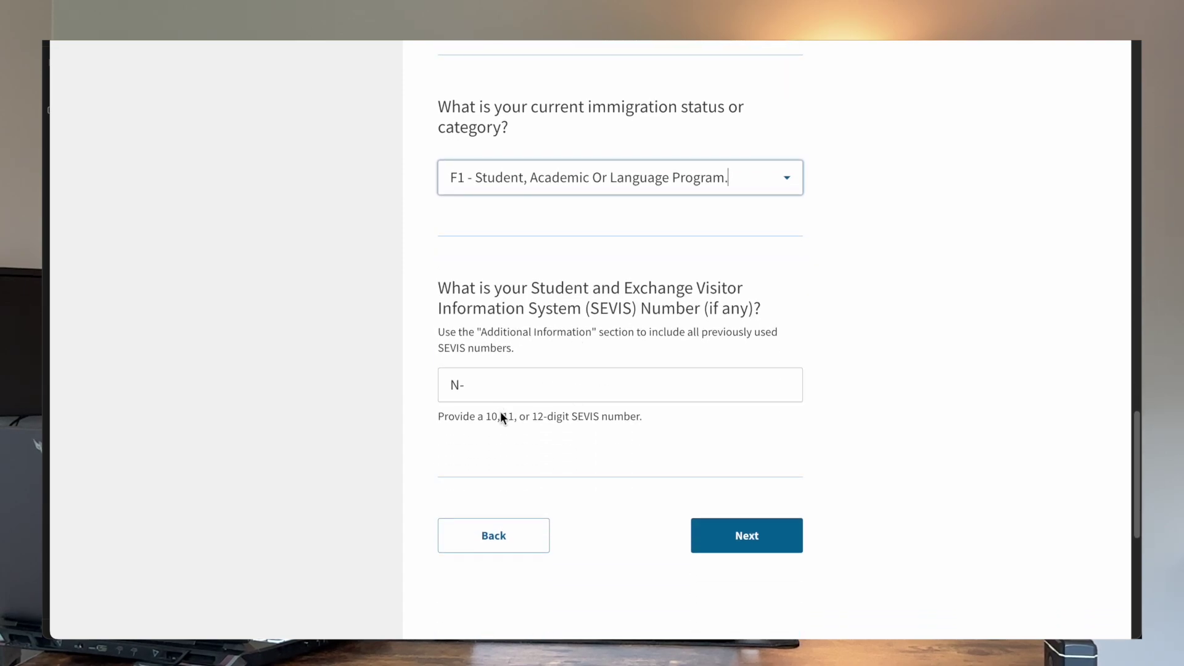
click(547, 394)
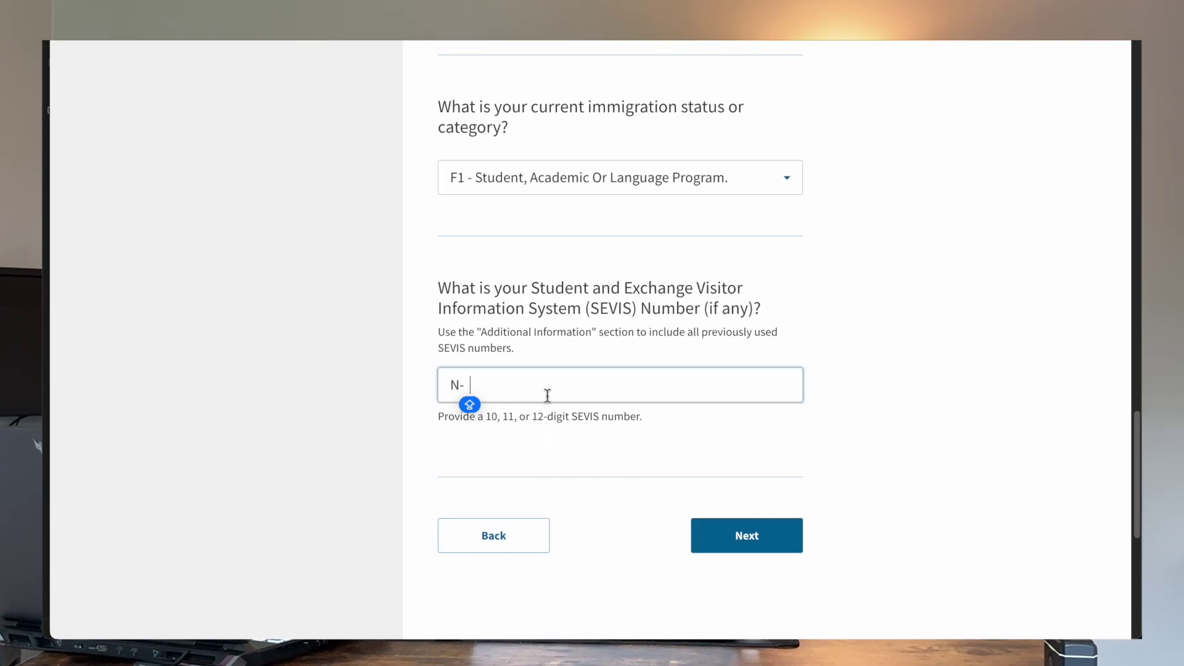
key(super+v)
Step: Continue to the A-Number page and paste the A-Number
click(726, 536)
click(617, 326)
Step: Answer Yes to the SSA-issued card question on Other information and select the SSN field
scroll(568, 315, down, 1)
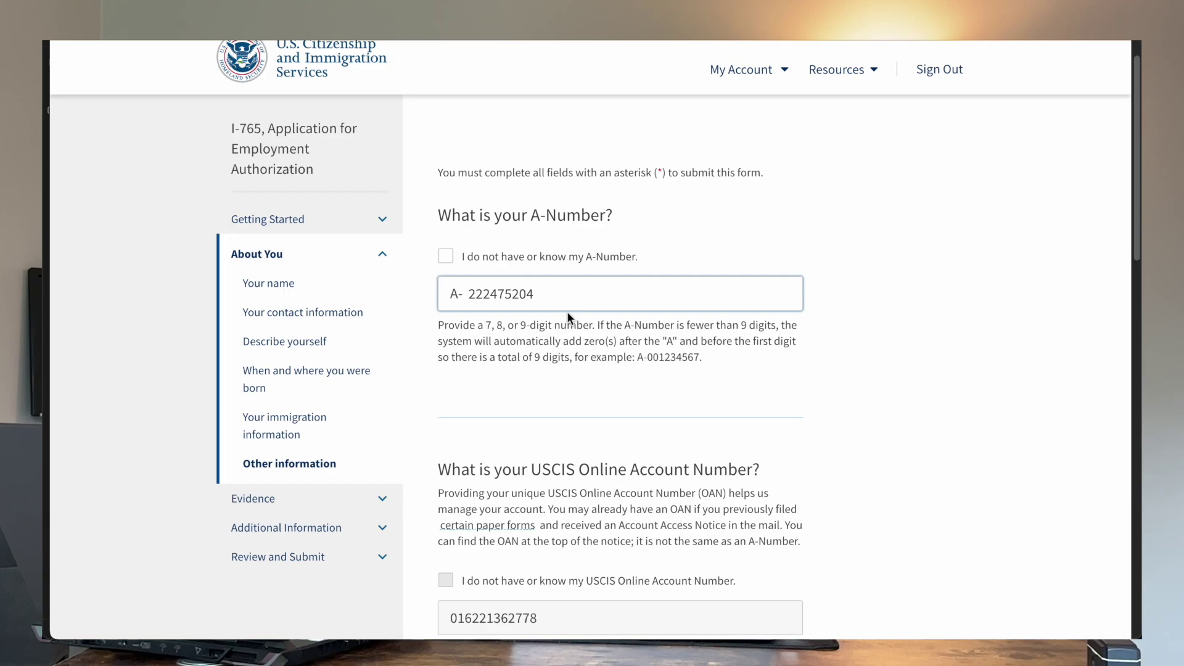
scroll(567, 312, down, 2)
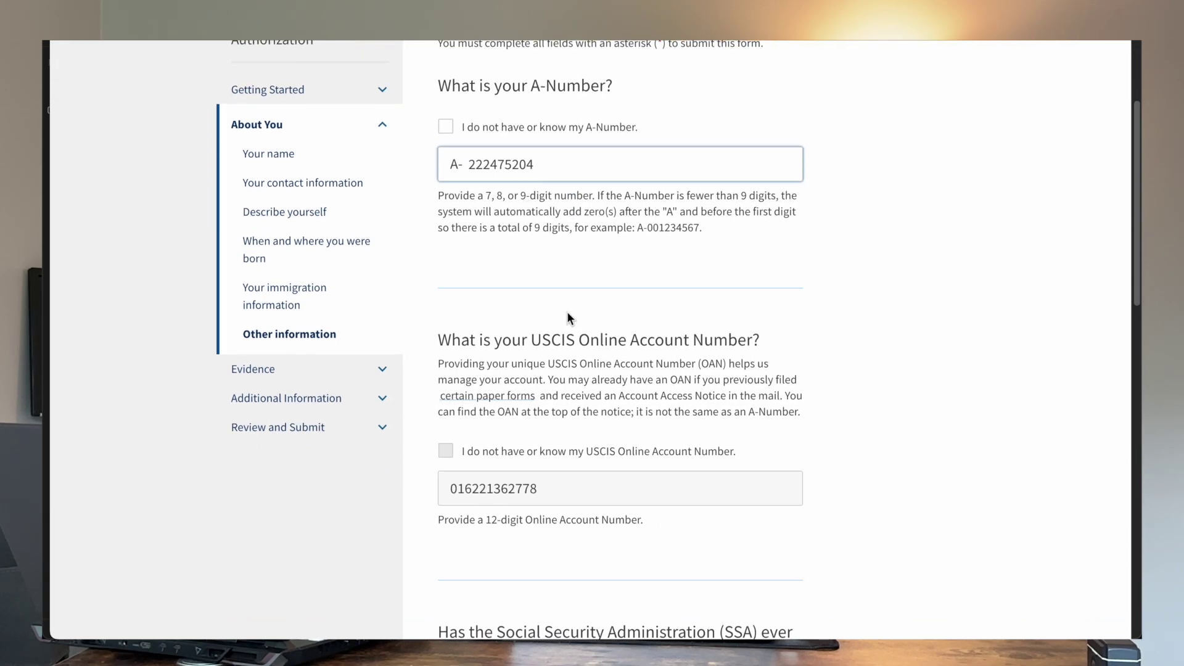
scroll(567, 312, up, 4)
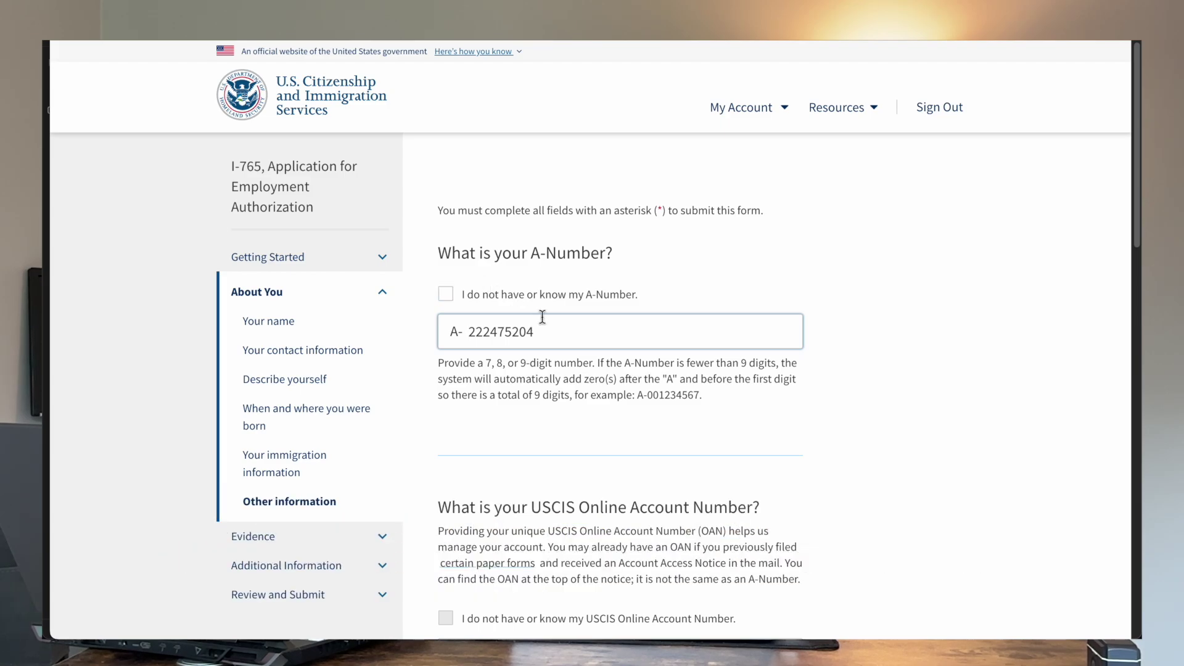
scroll(542, 317, down, 1)
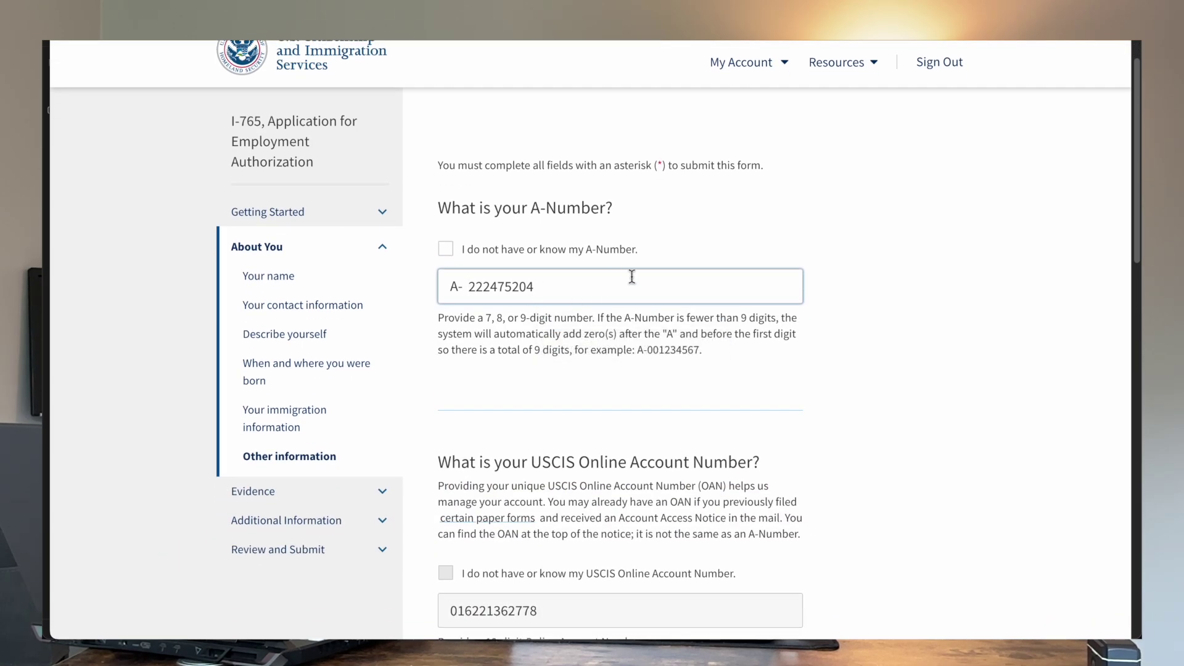
scroll(512, 256, down, 5)
scroll(602, 338, down, 1)
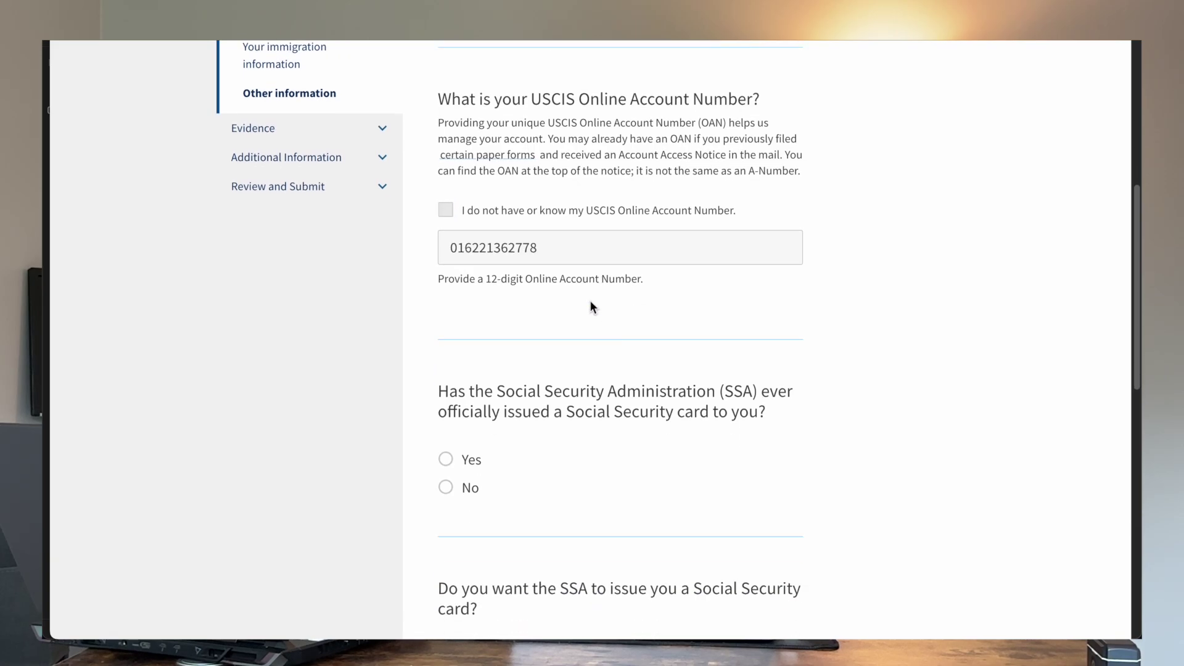
scroll(624, 258, down, 1)
scroll(624, 258, down, 1)
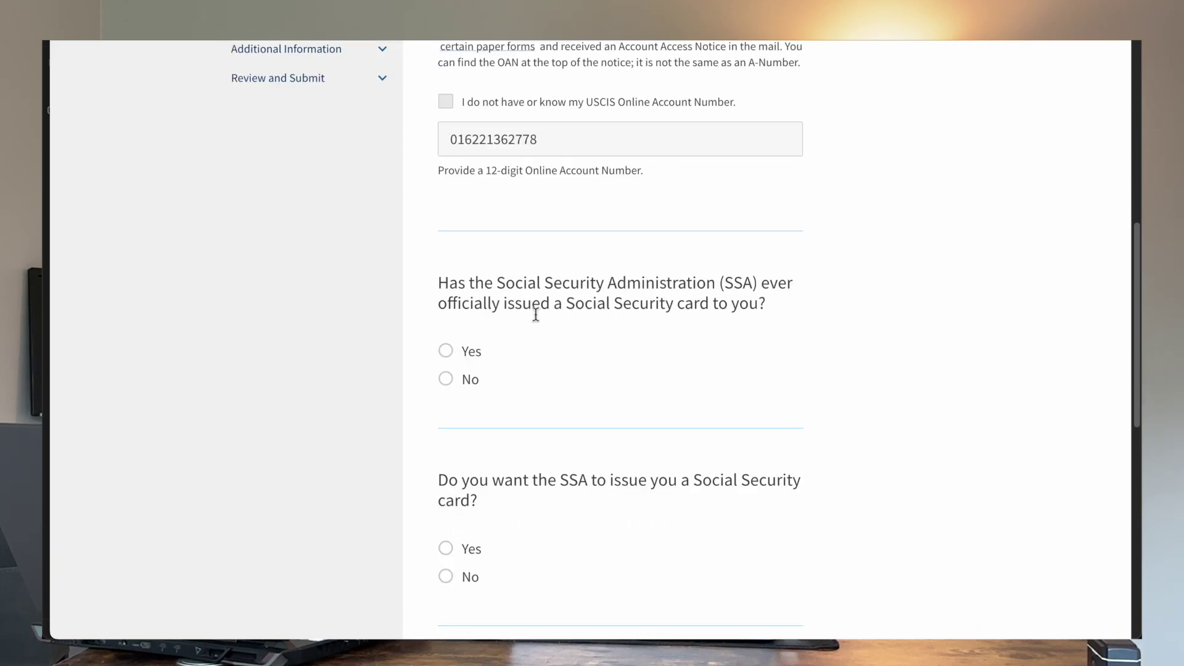
click(445, 350)
scroll(452, 349, up, 3)
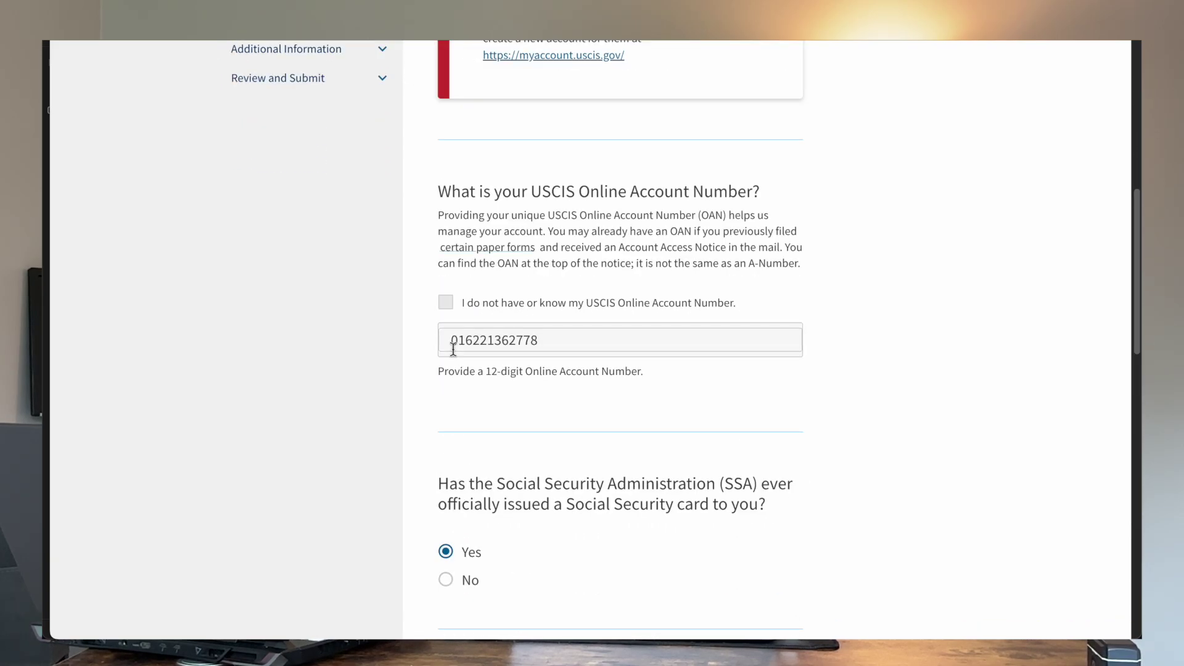
scroll(454, 355, down, 1)
scroll(454, 351, down, 5)
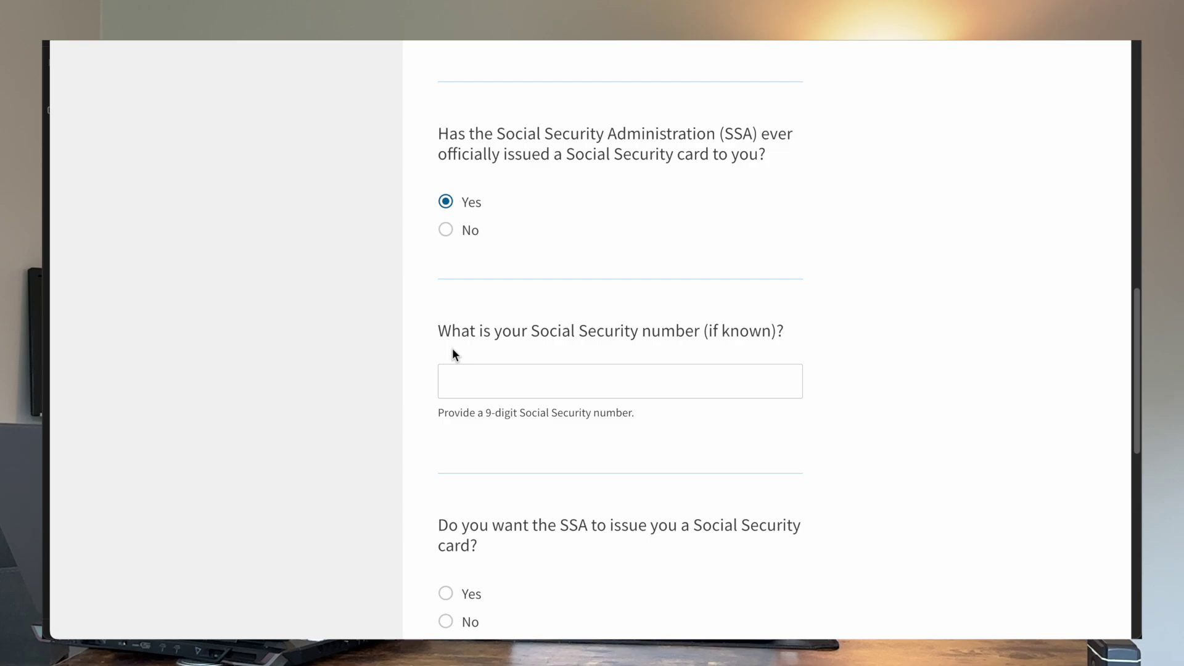
click(459, 381)
scroll(530, 355, down, 2)
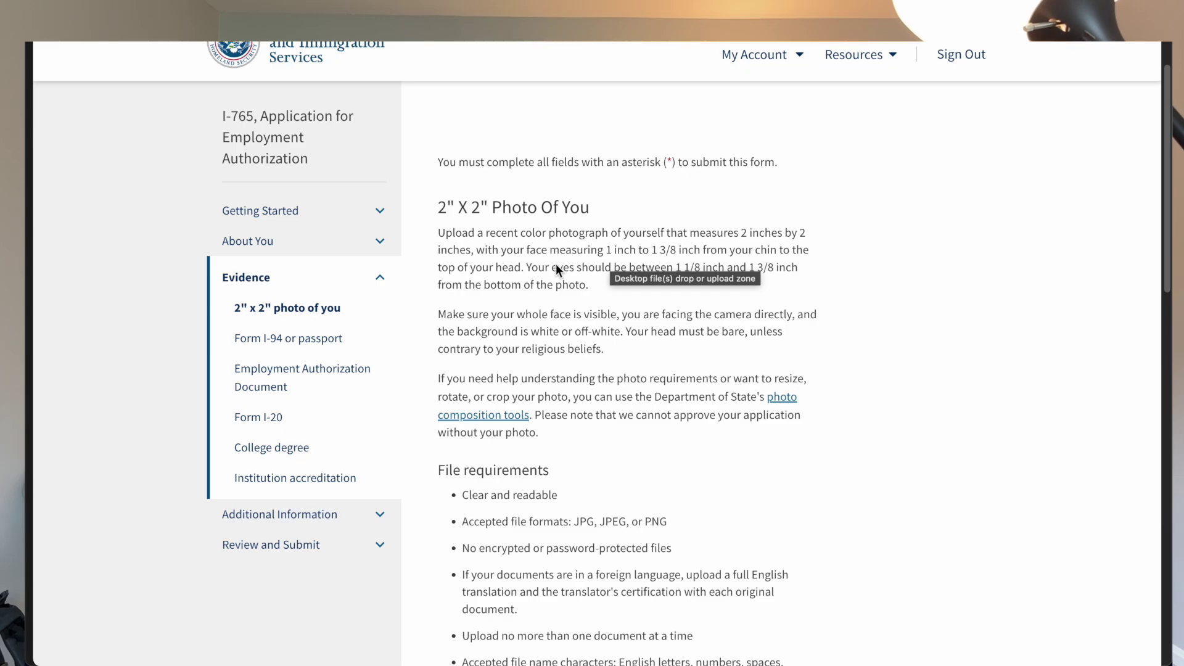
Step: Scroll the 2x2 photo evidence page to confirm the uploaded photo meets the requirements
scroll(556, 270, down, 5)
scroll(536, 537, up, 3)
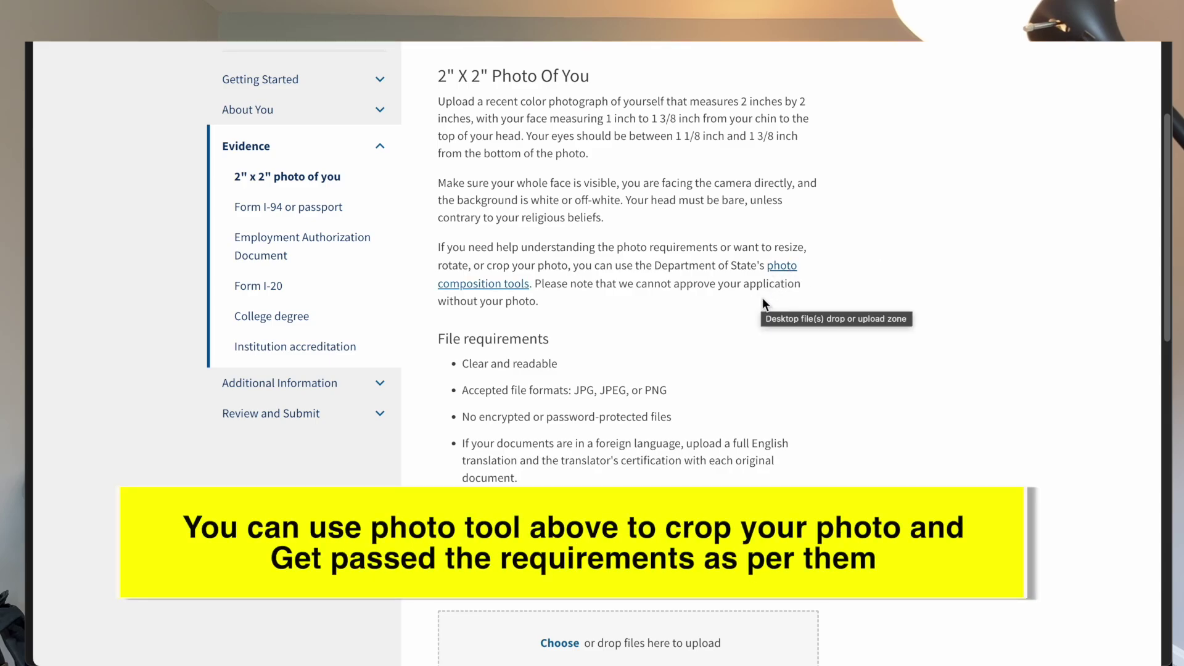
scroll(763, 303, down, 3)
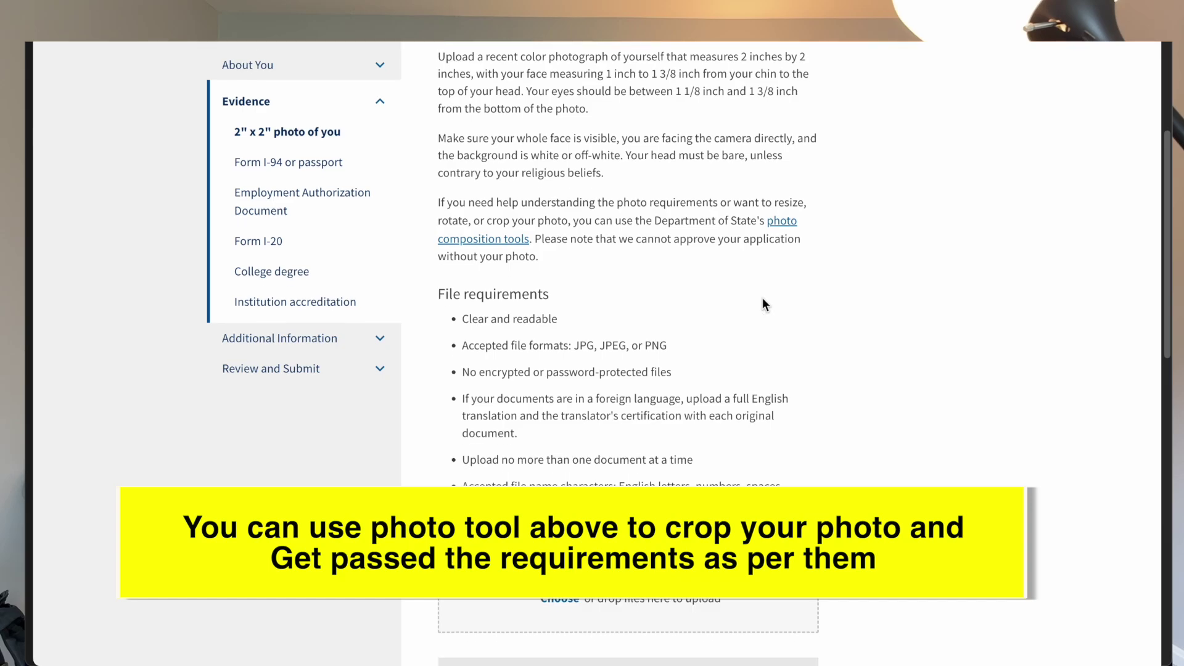
scroll(803, 290, down, 5)
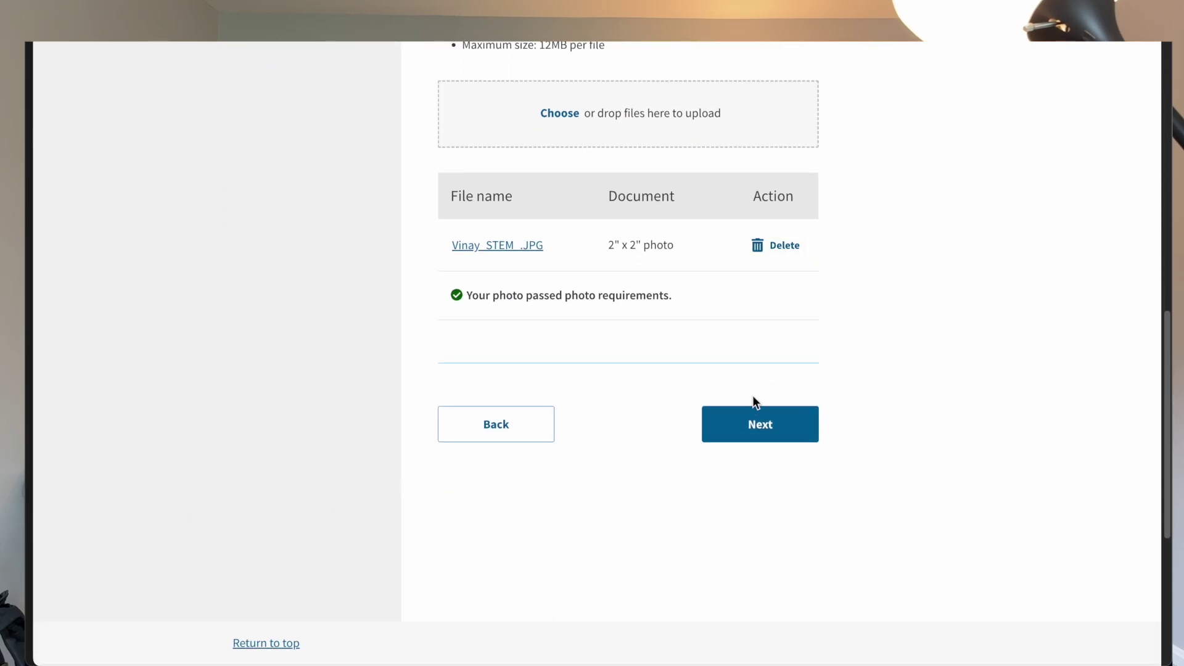
Step: Tag the uploaded files as Form I-94 and Passport and travel document, then continue
click(743, 419)
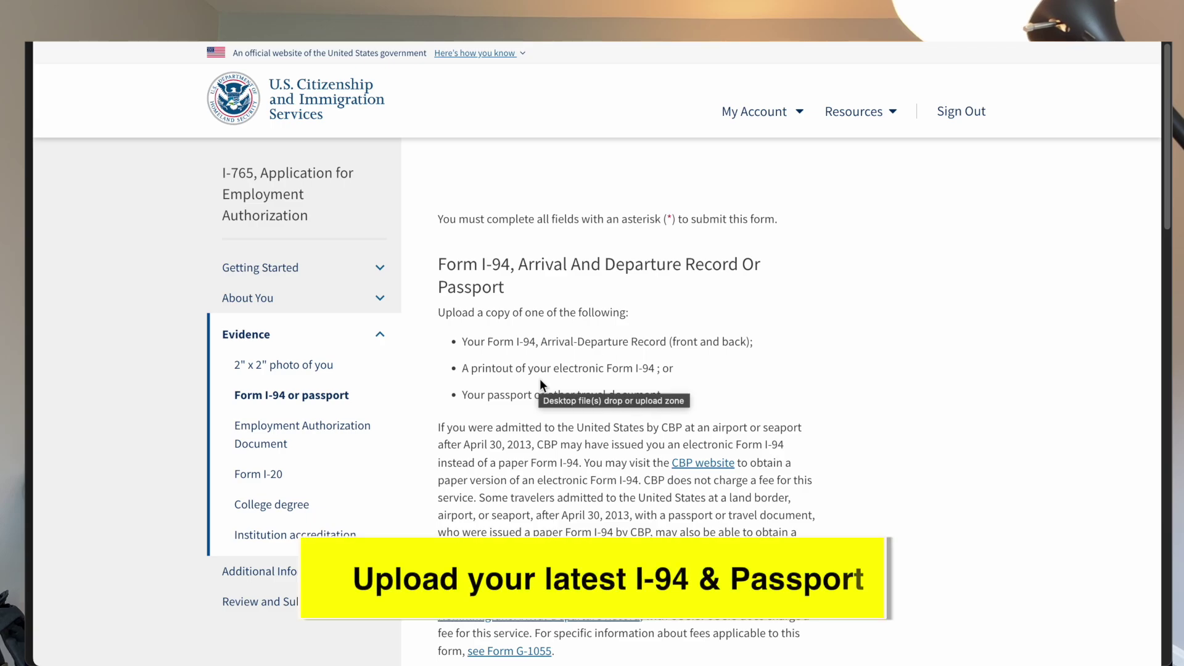
scroll(540, 381, down, 5)
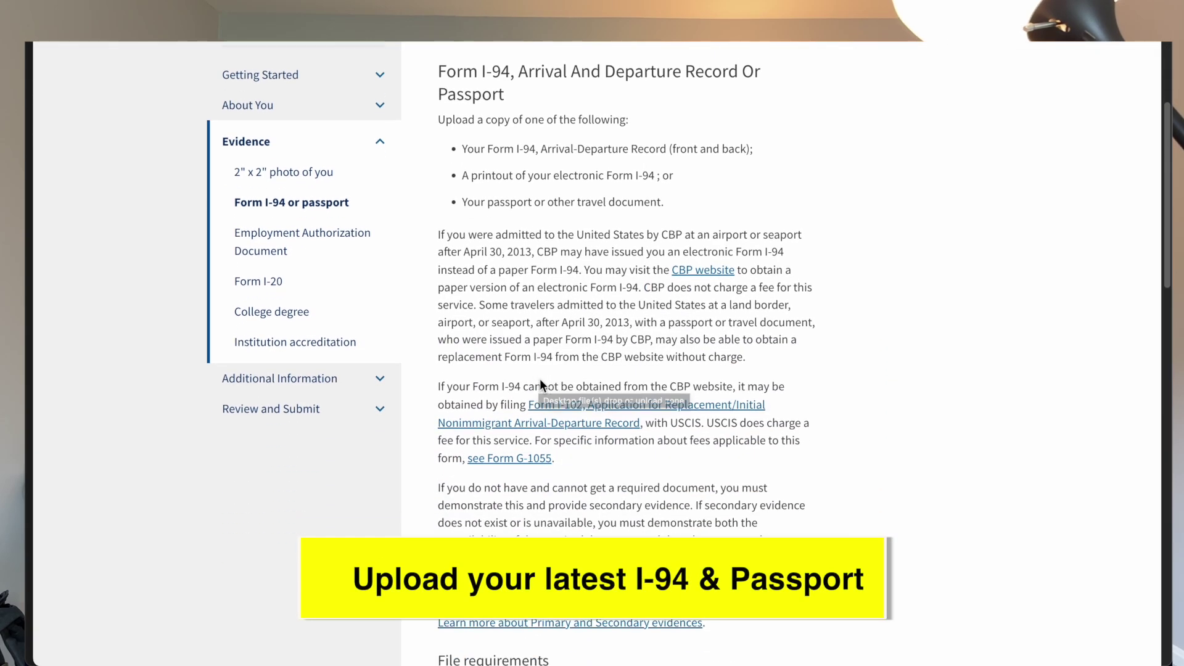
scroll(539, 383, down, 6)
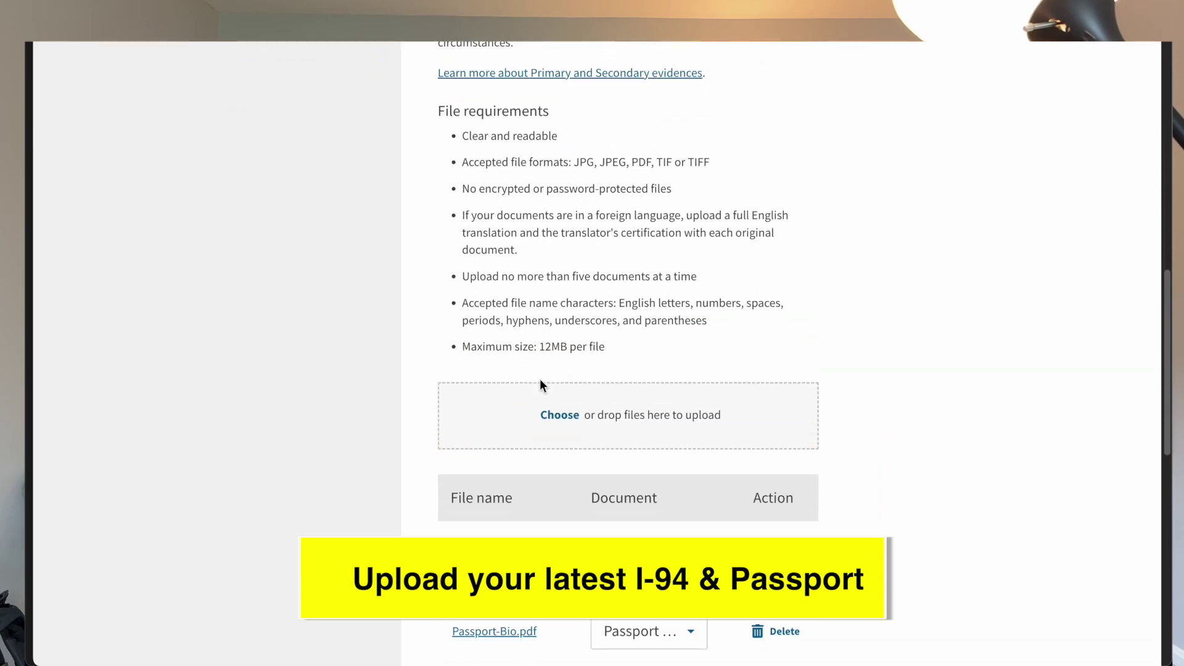
scroll(603, 450, down, 2)
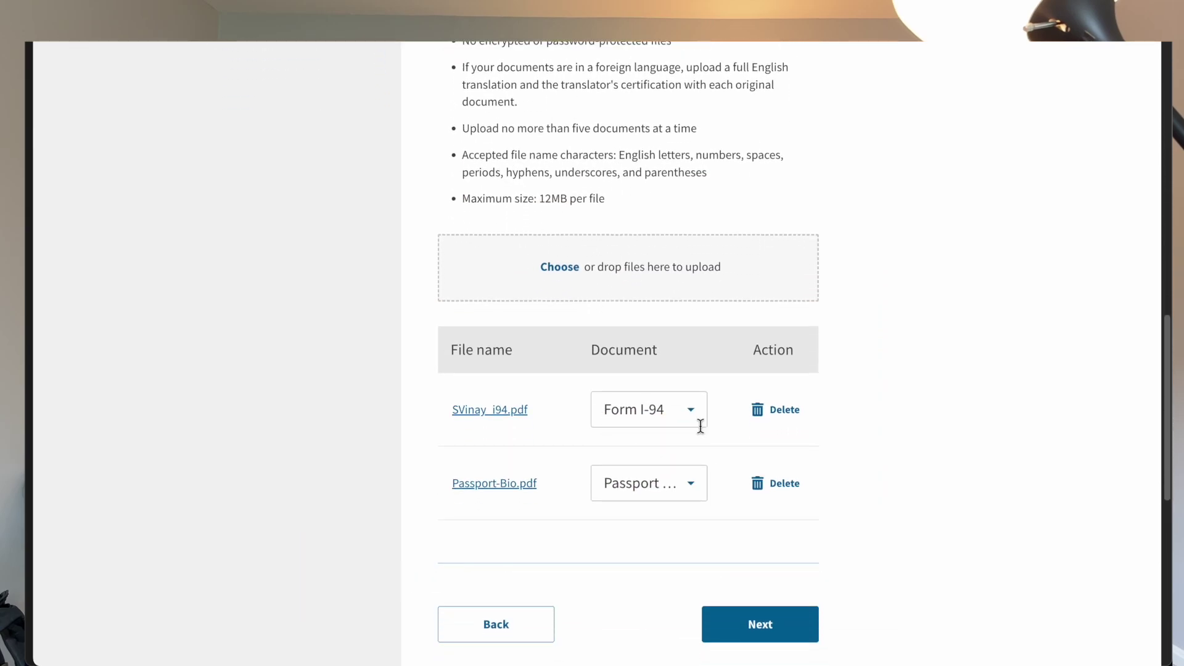
click(655, 407)
click(563, 470)
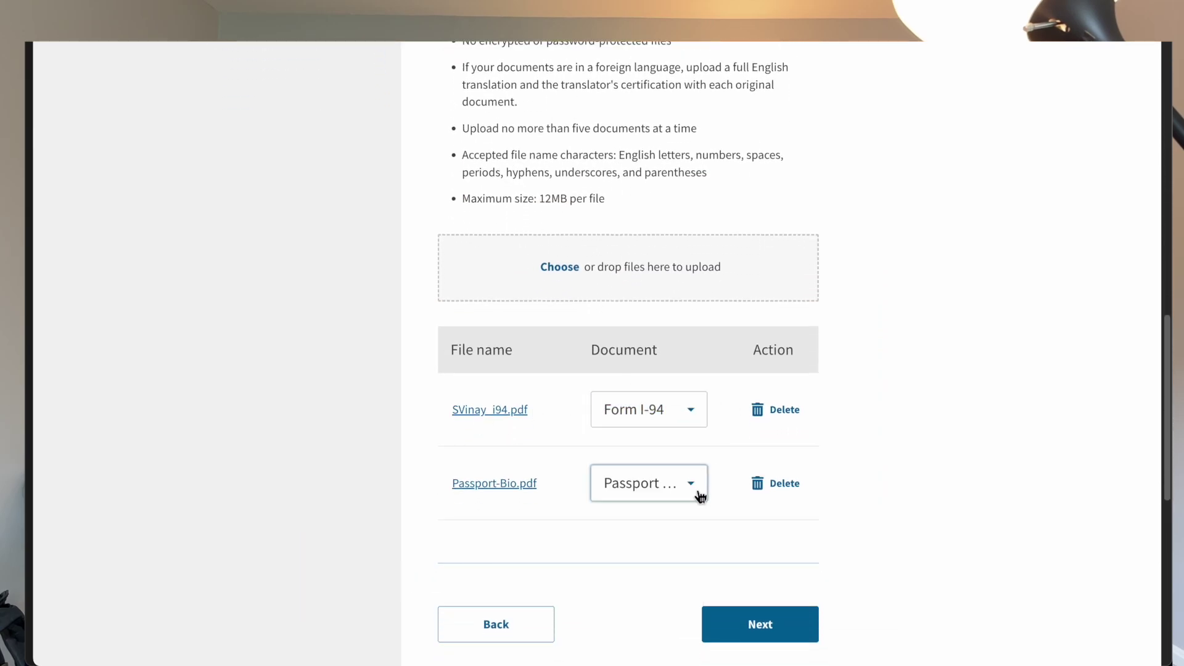
click(702, 493)
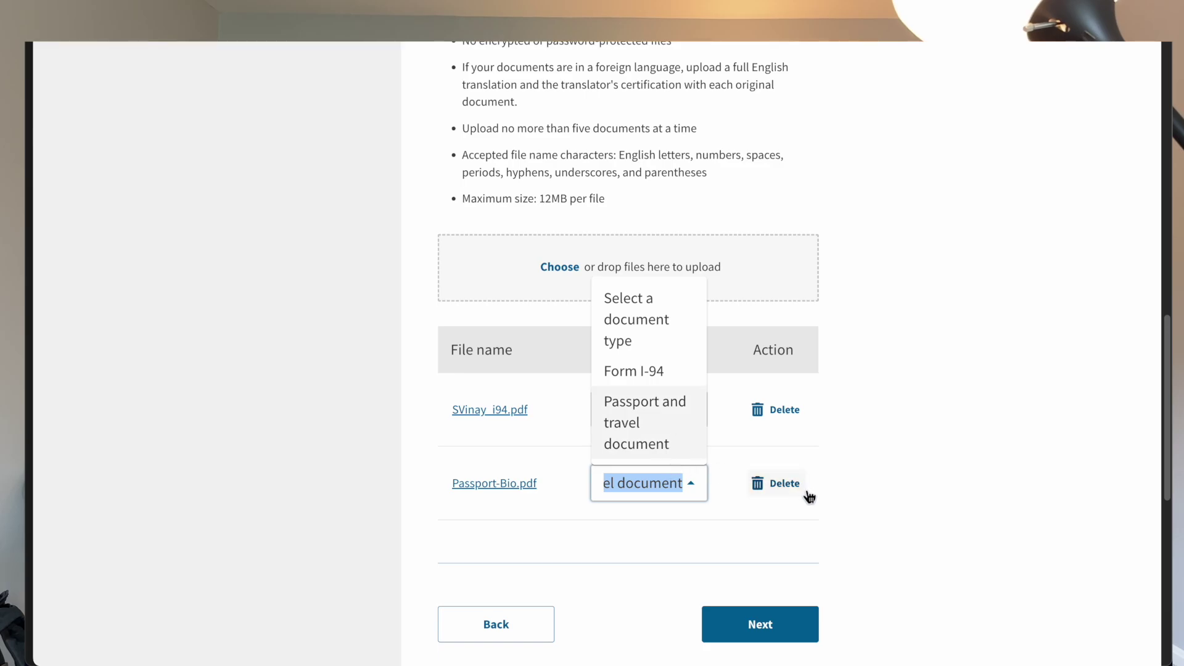
scroll(808, 494, down, 2)
click(887, 412)
click(769, 514)
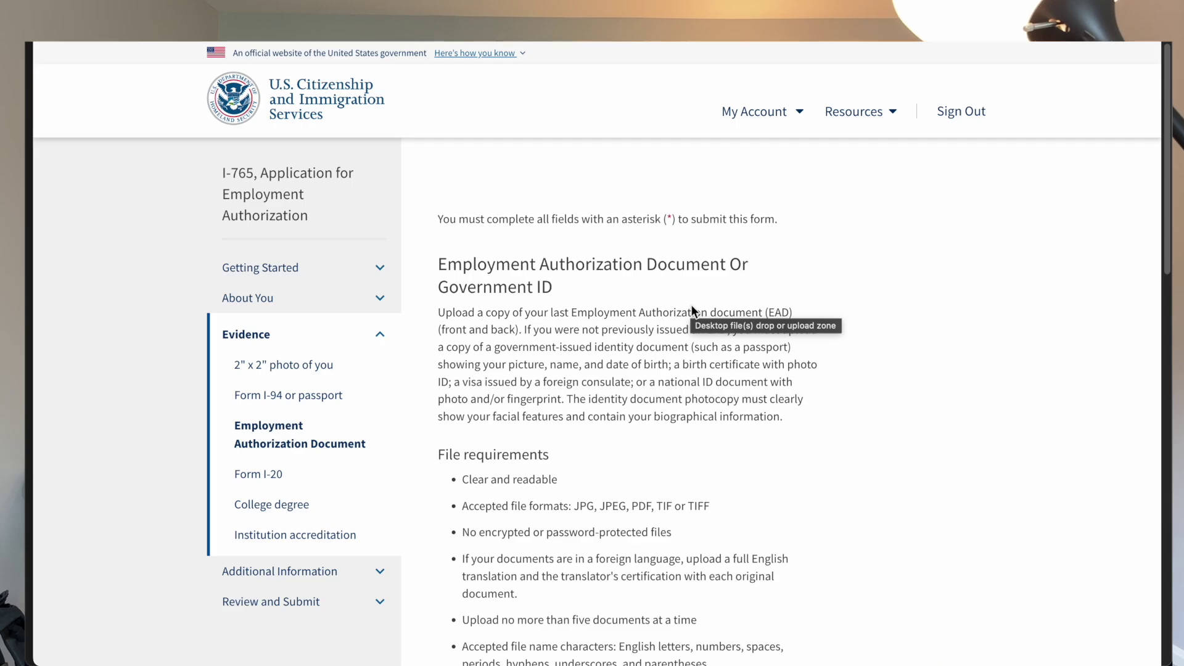
Step: Upload the visa PDF beside the EAD front and back images and continue
scroll(690, 305, down, 5)
scroll(691, 305, up, 2)
scroll(691, 305, up, 1)
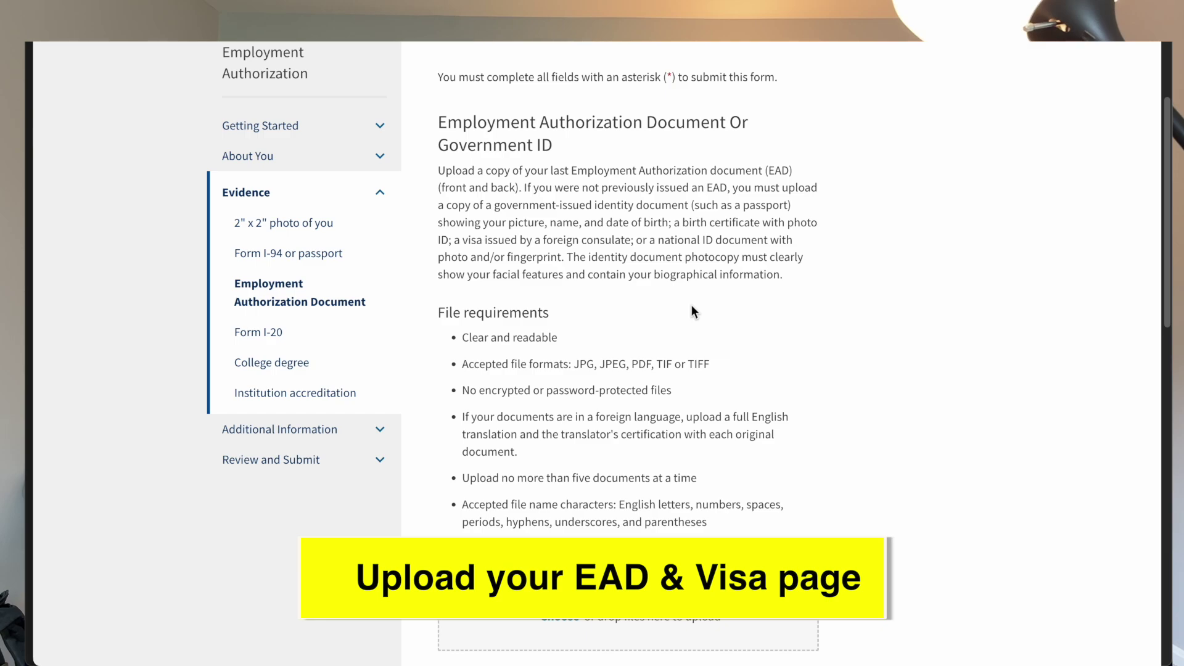
scroll(691, 306, down, 7)
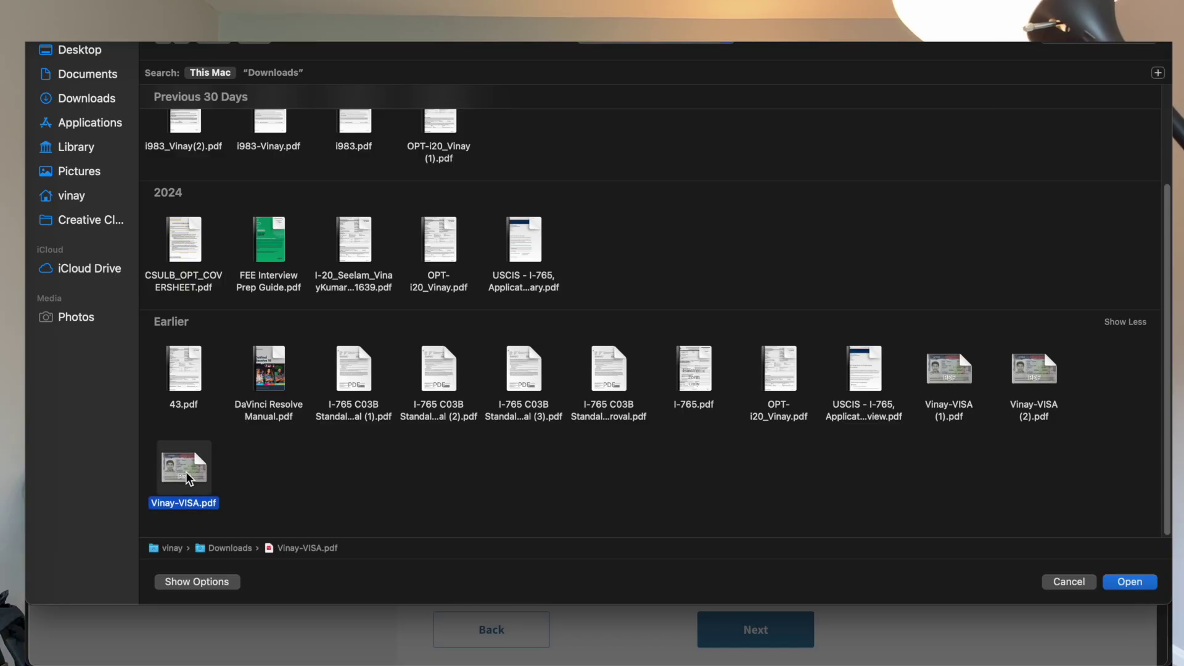
double_click(187, 471)
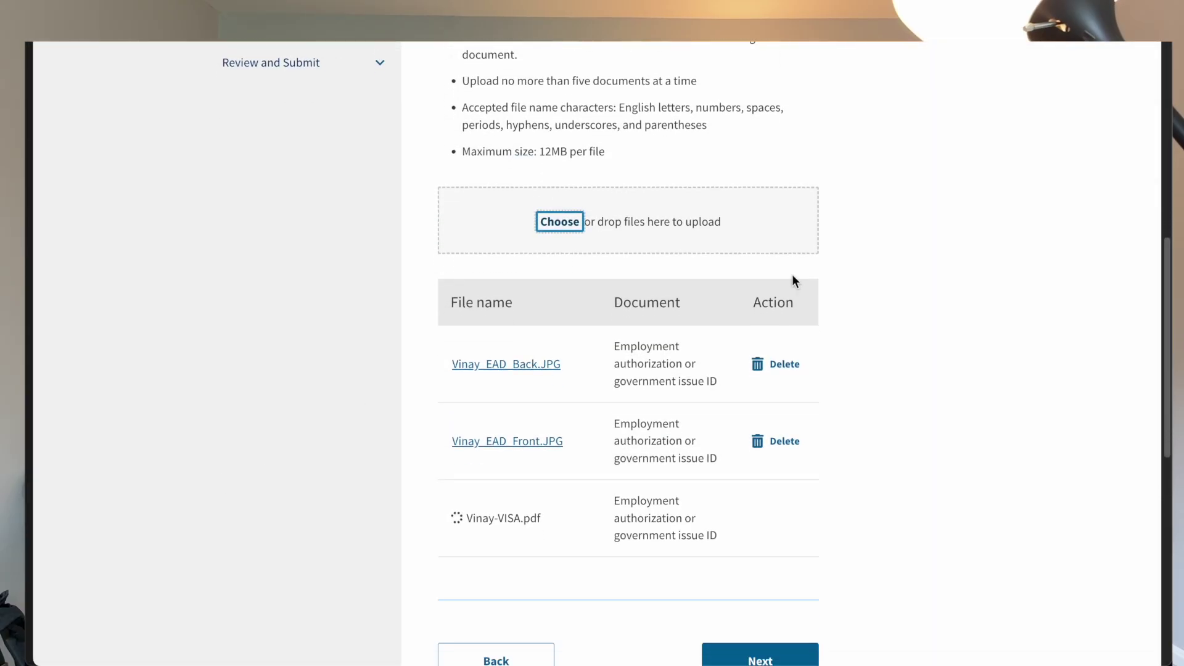
scroll(742, 359, down, 1)
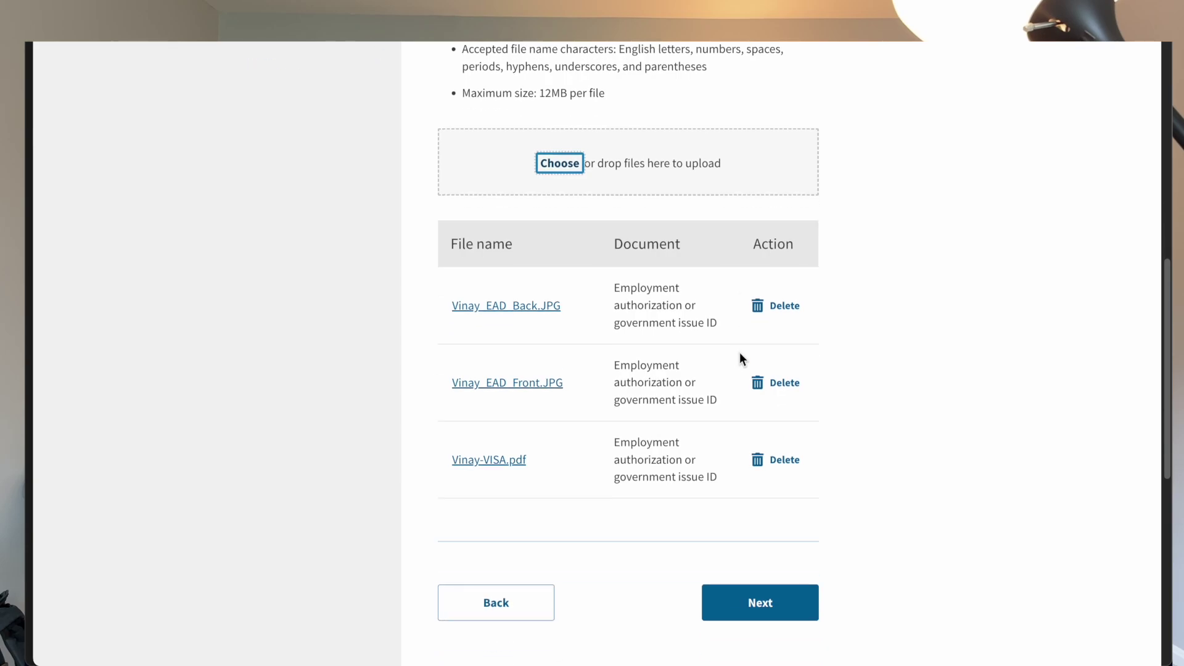
click(780, 606)
Step: Scroll down the Form I-20 evidence page to reach the document upload box
scroll(725, 399, down, 2)
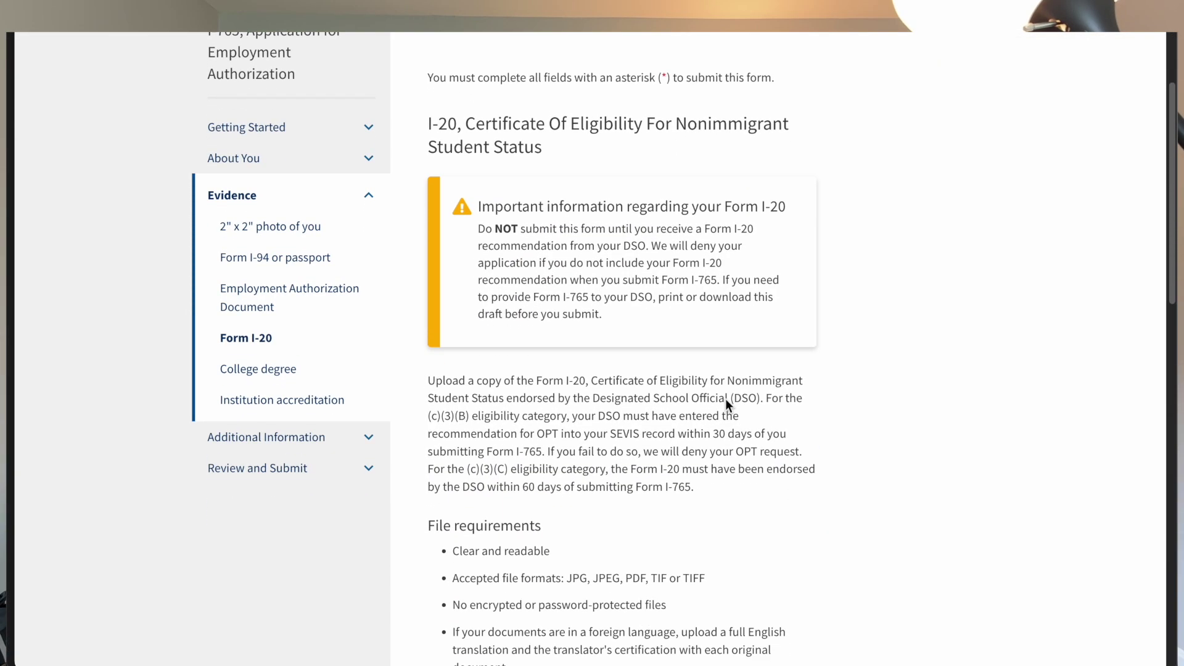
scroll(725, 398, down, 2)
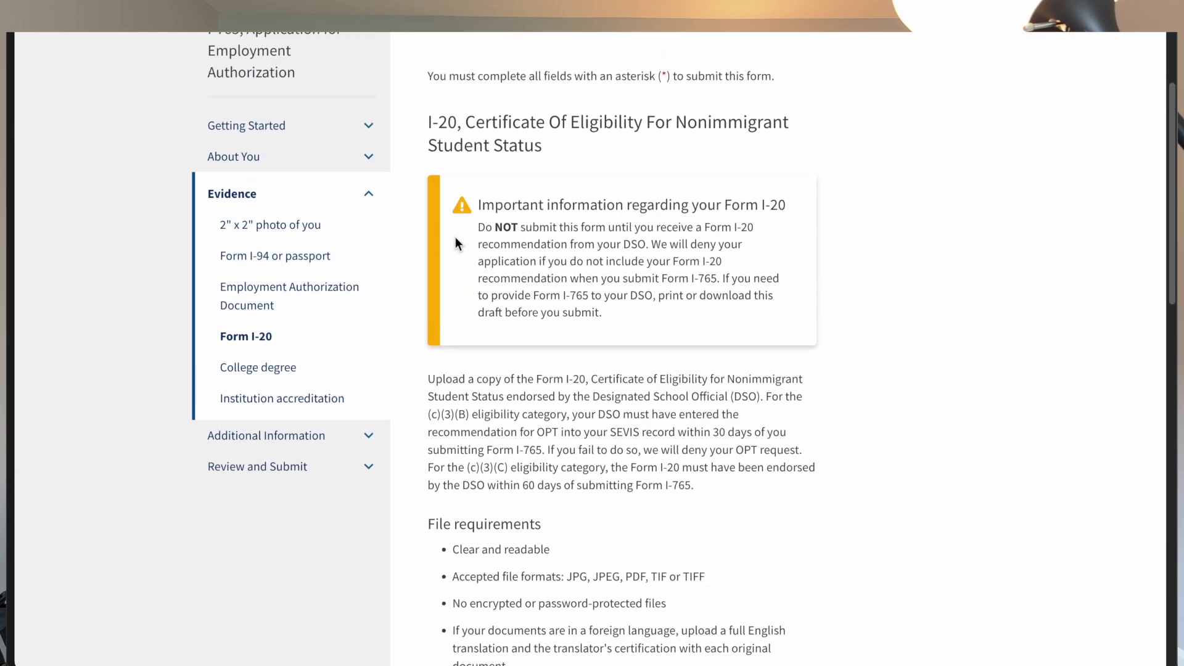
scroll(627, 221, down, 1)
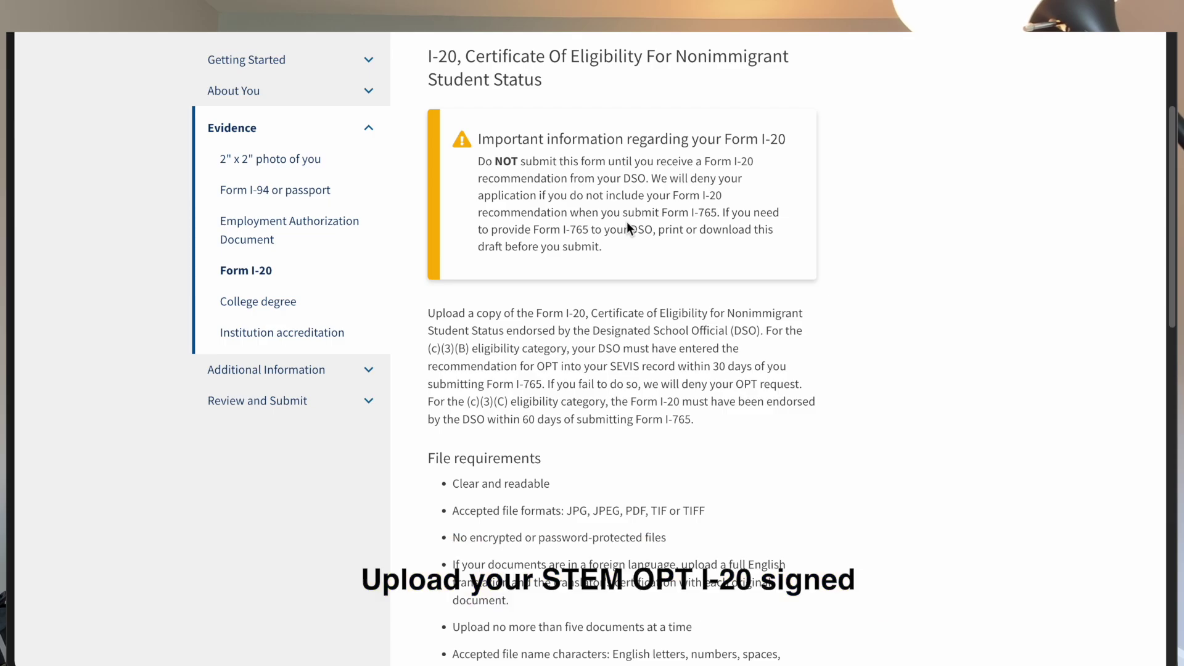
scroll(626, 221, down, 1)
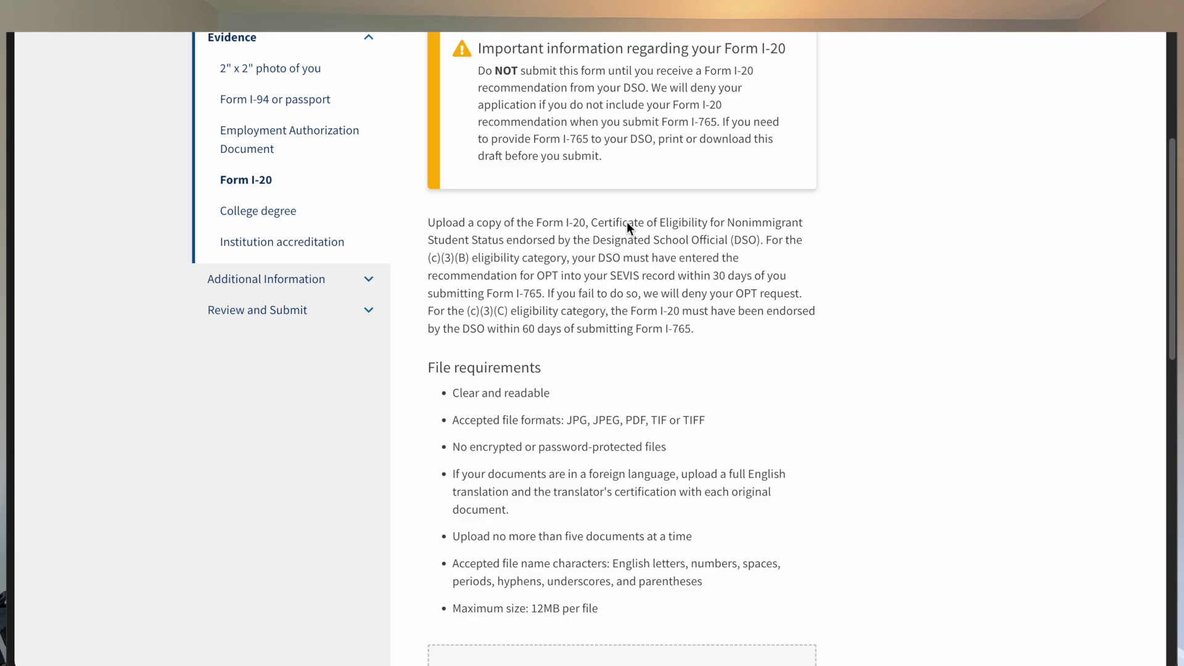
scroll(626, 227, down, 7)
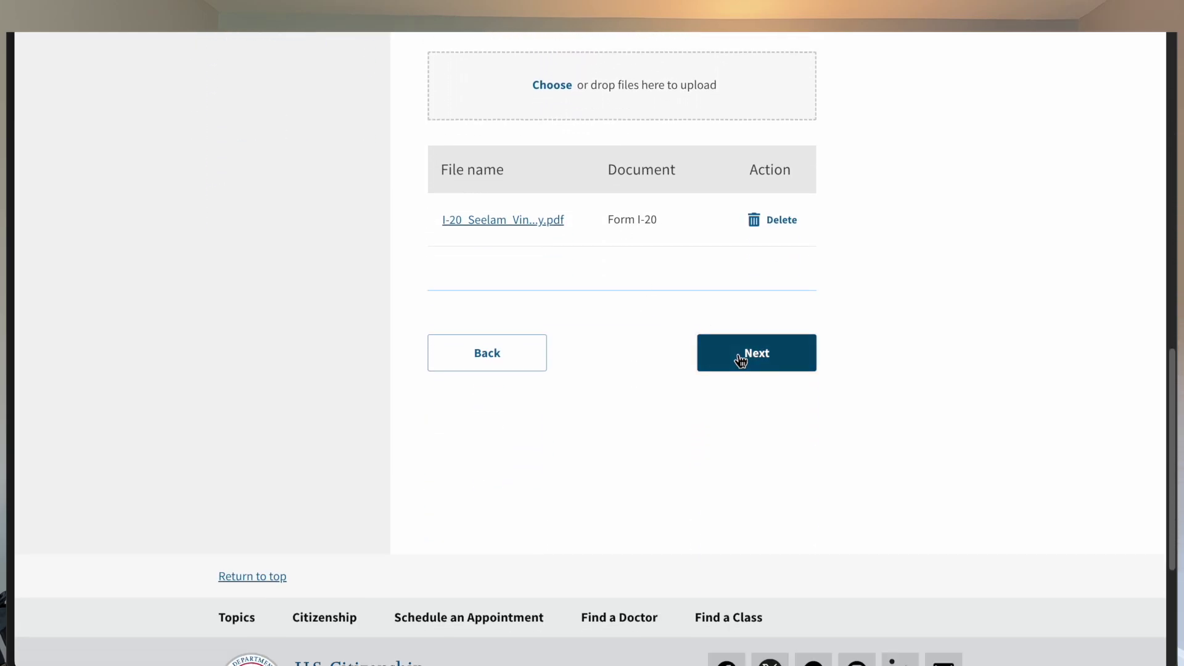
Step: Skip the College Degree and Institution Accreditation evidence steps without uploading any documents
click(740, 353)
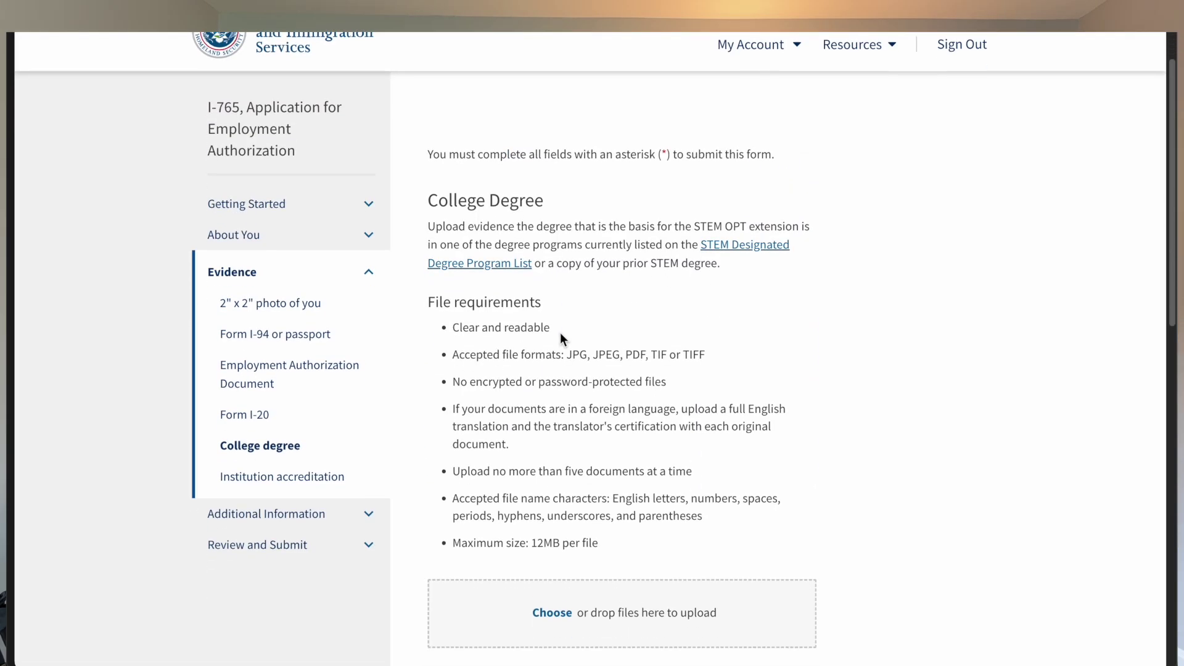
scroll(560, 333, down, 1)
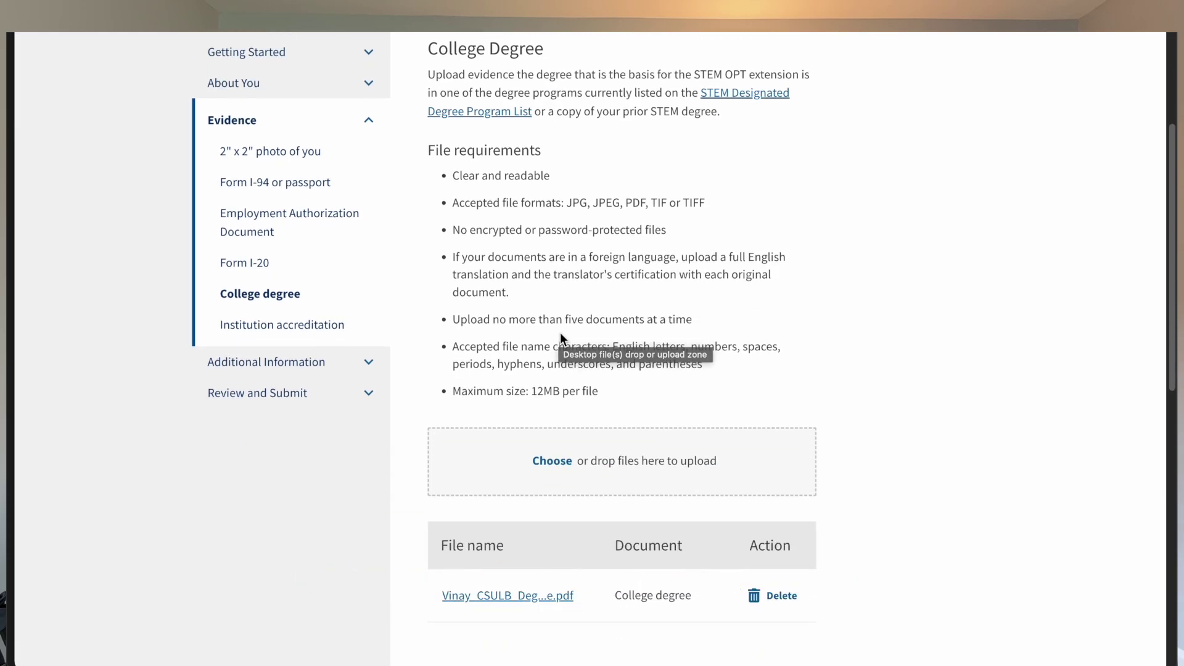
scroll(678, 401, down, 5)
click(730, 441)
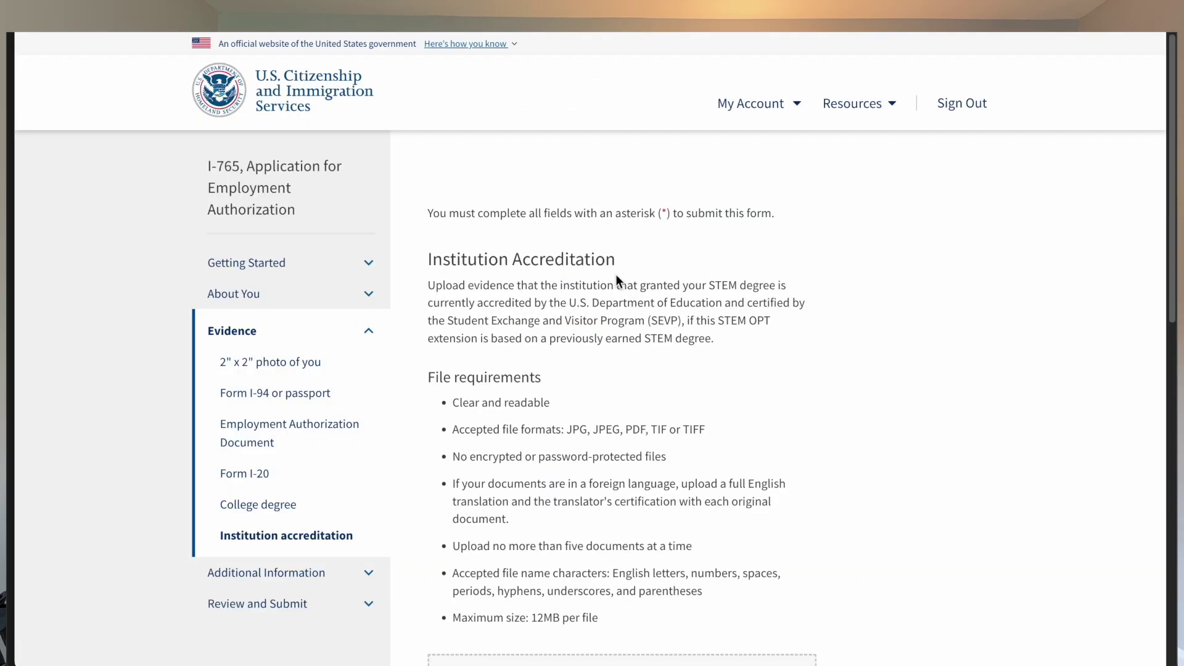
scroll(617, 280, down, 1)
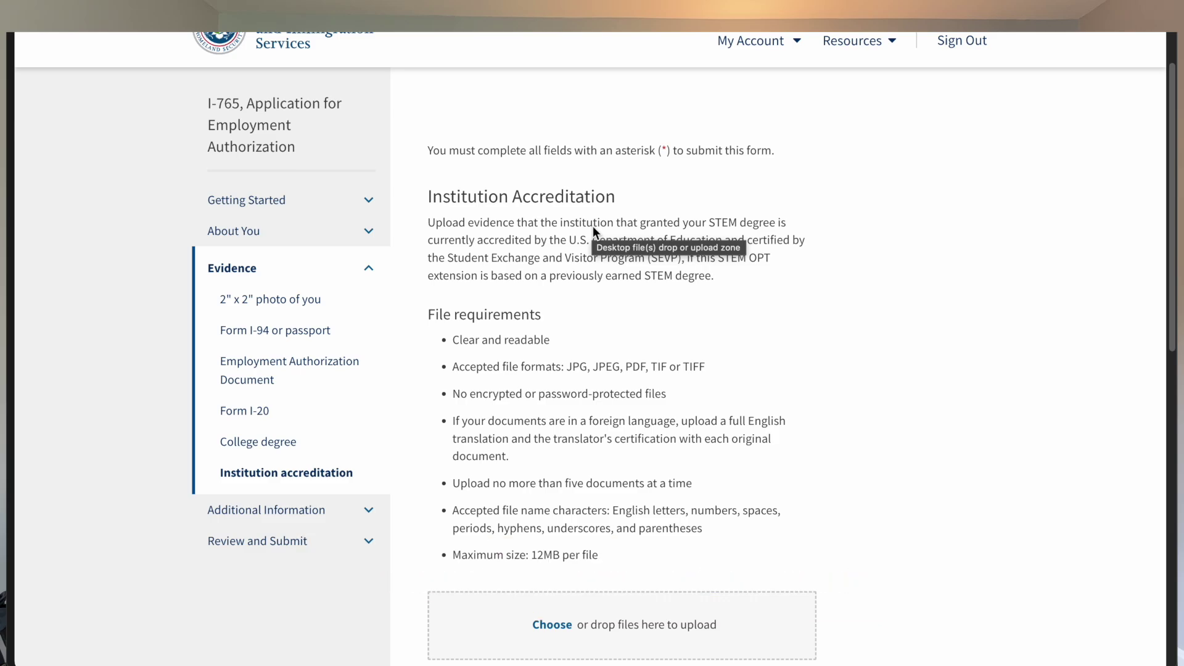
scroll(593, 232, down, 5)
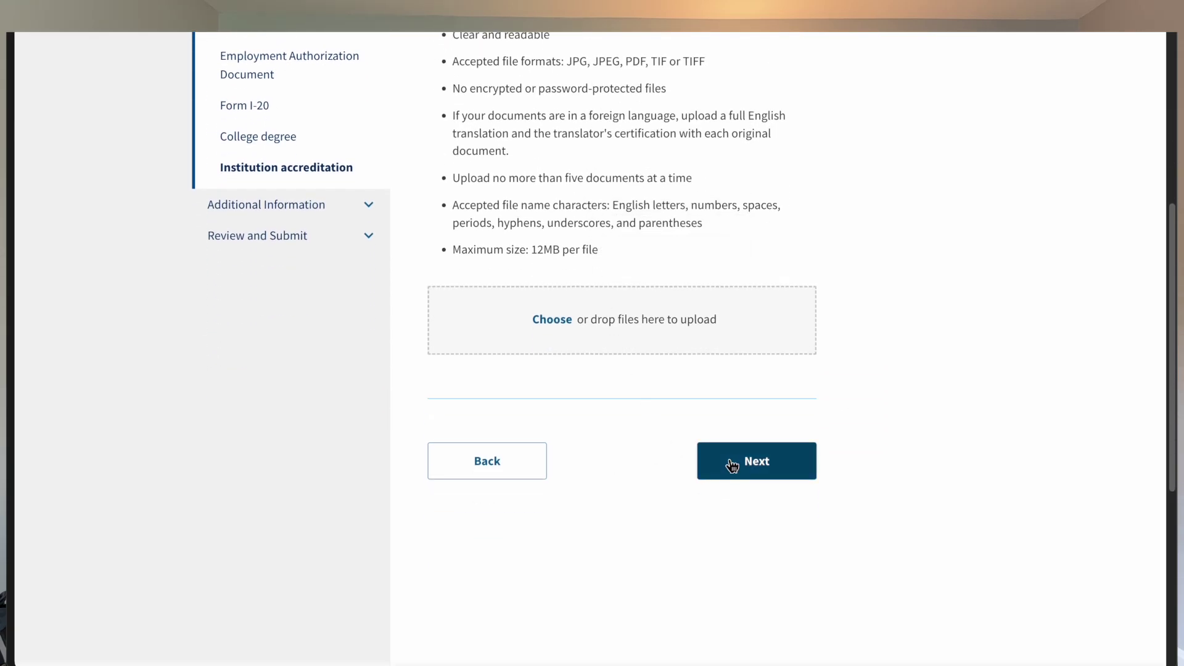
click(732, 465)
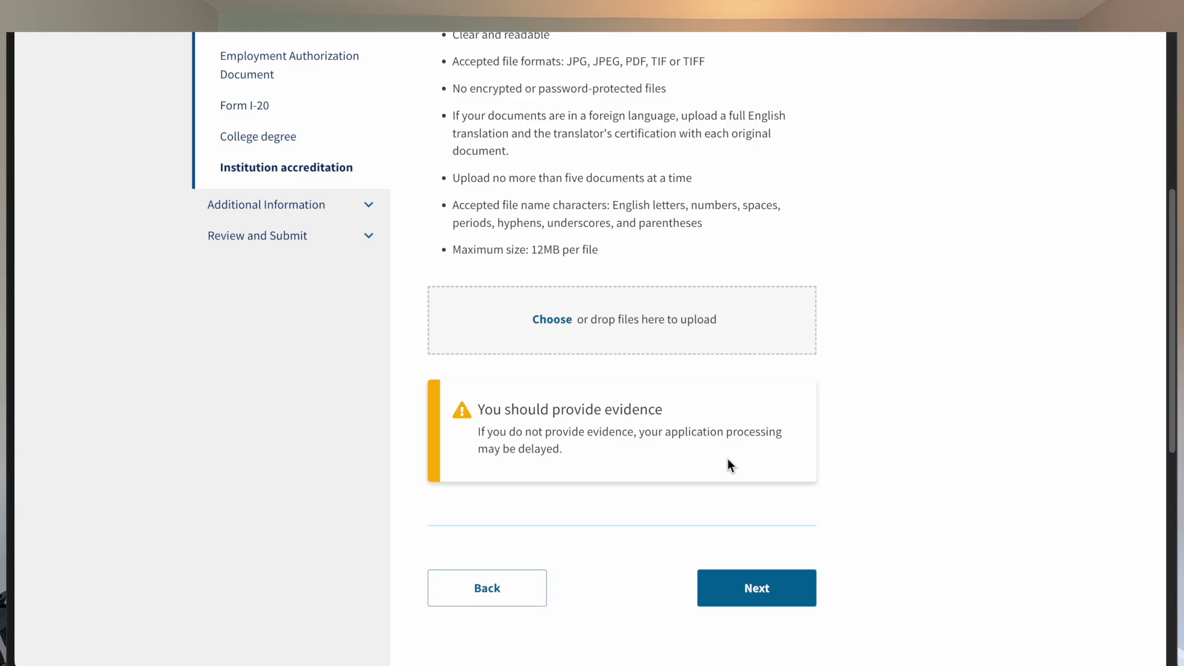
click(748, 577)
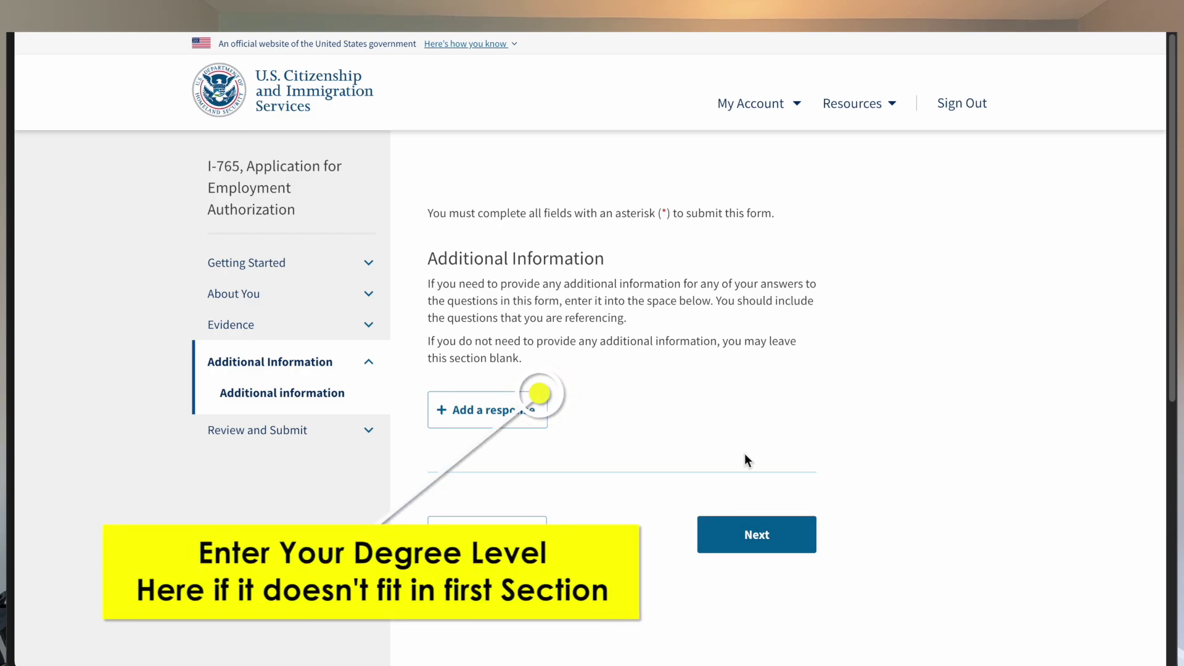
Step: Leave Additional Information blank and review the $470 filing fee page
click(707, 551)
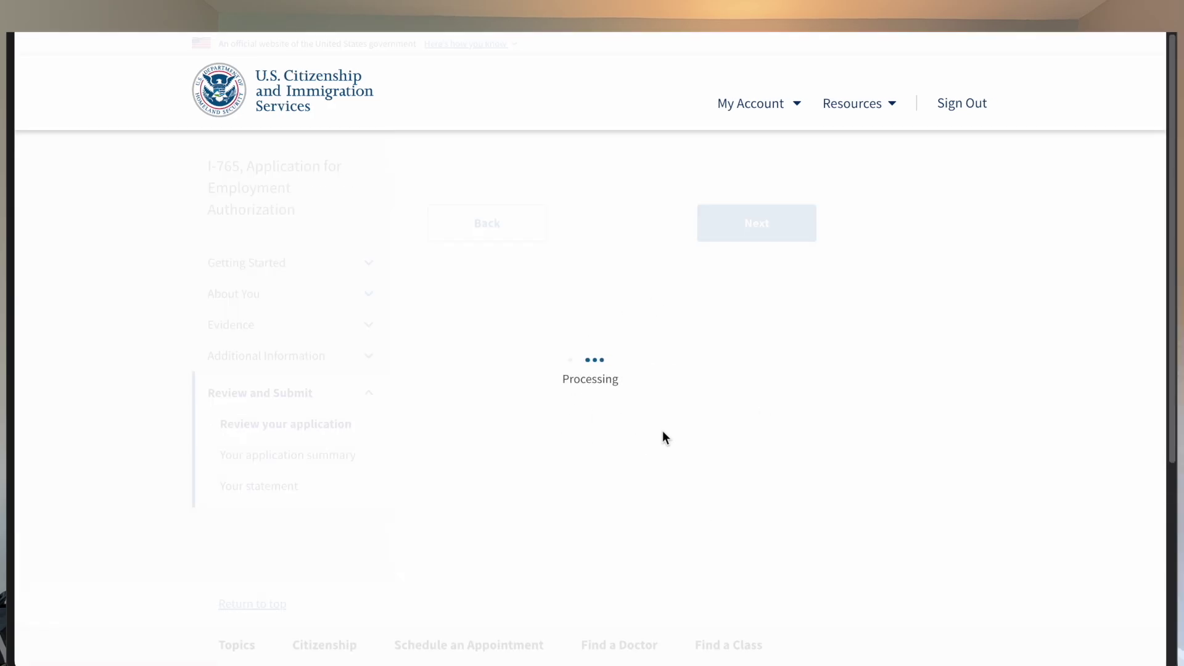
scroll(662, 437, down, 1)
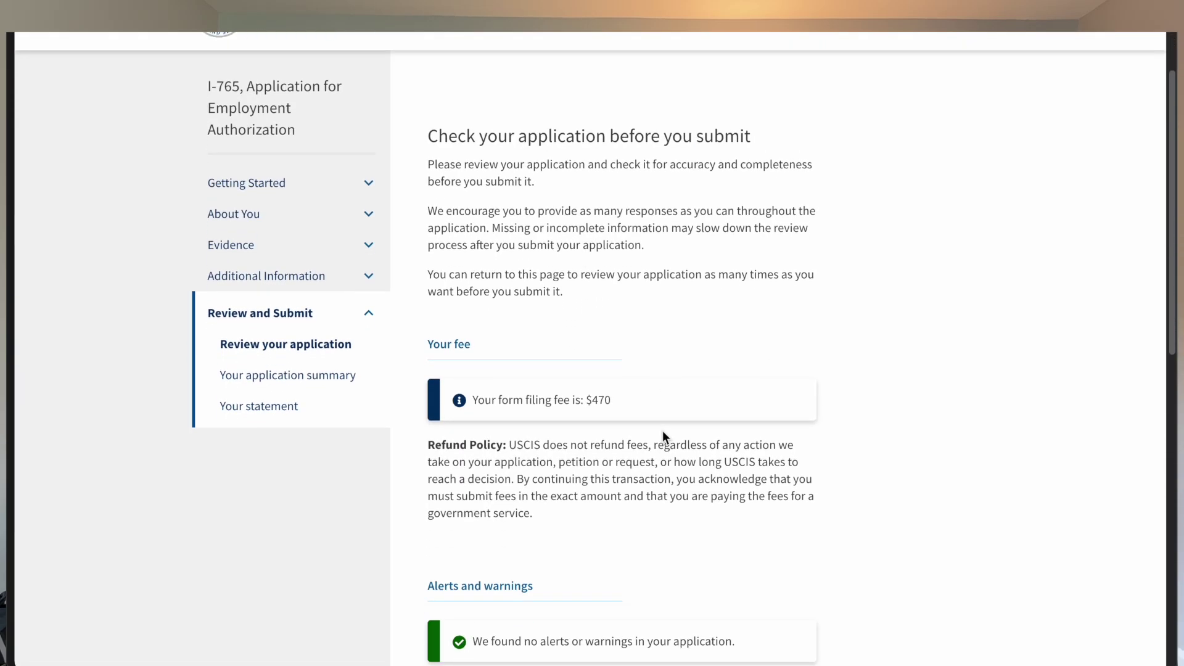
scroll(664, 437, down, 2)
scroll(664, 437, up, 1)
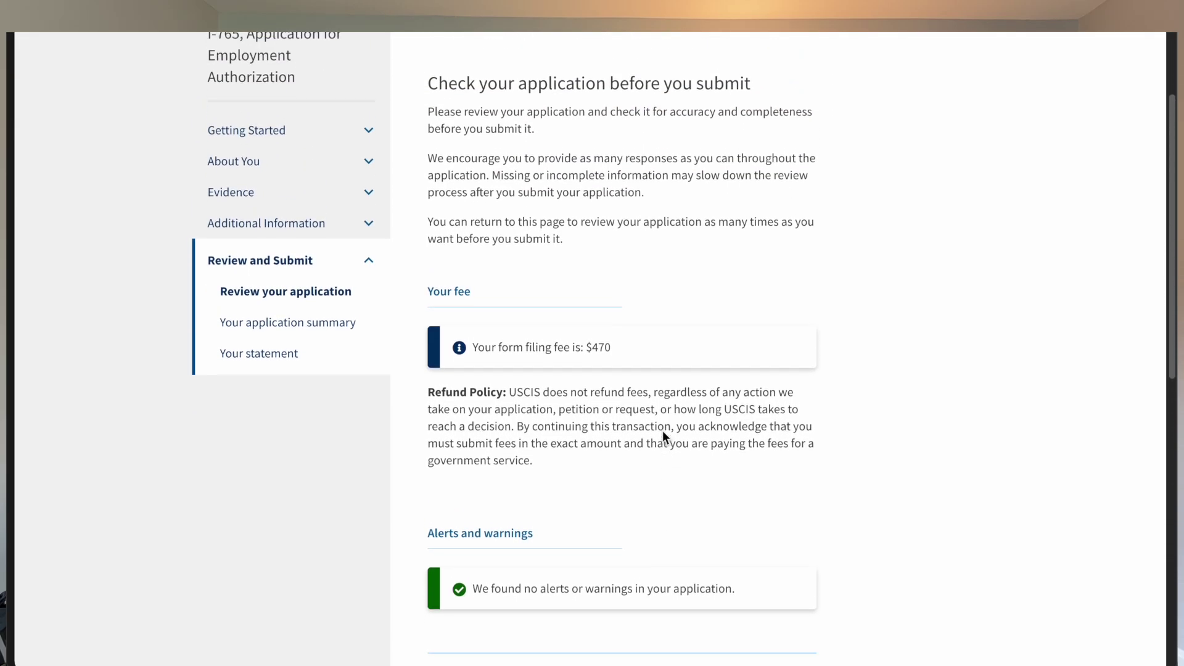
scroll(662, 430, down, 1)
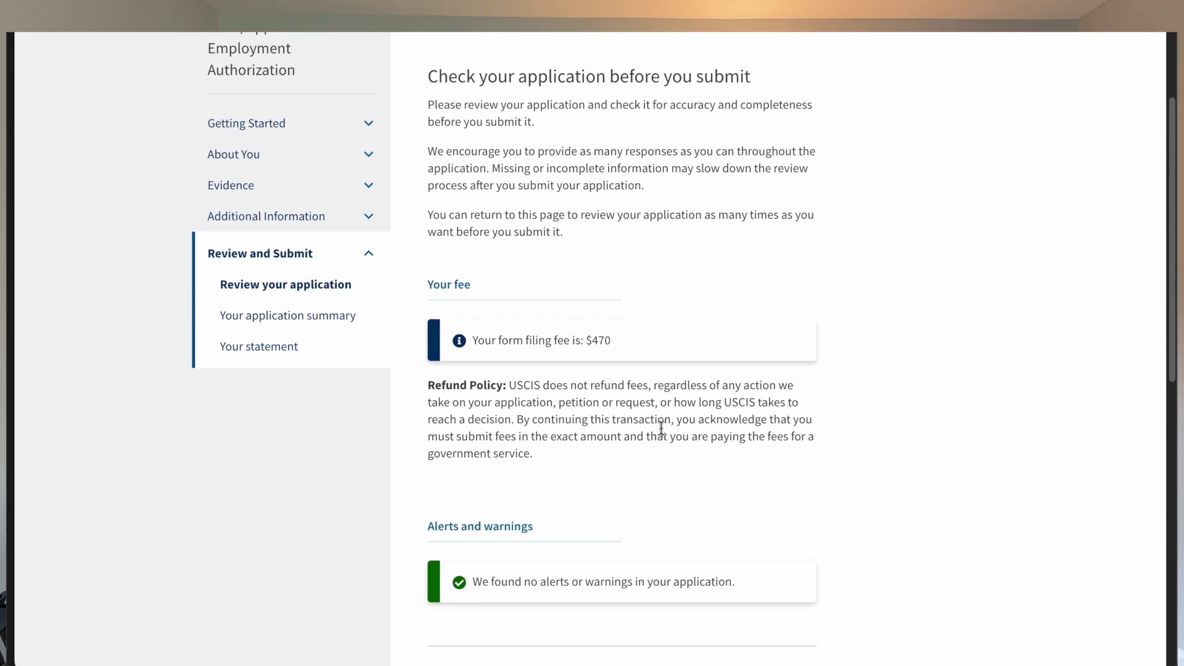
scroll(661, 428, down, 3)
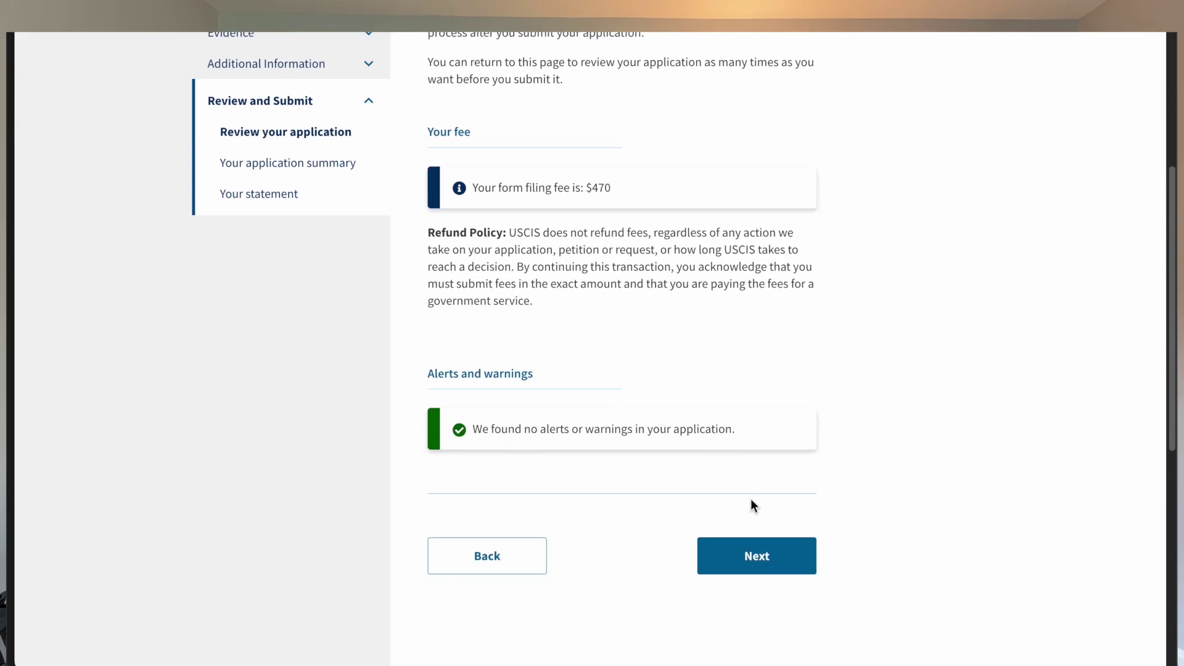
Step: Check the application summary for alerts and warnings, then continue to the applicant's statement
click(789, 572)
scroll(713, 451, down, 10)
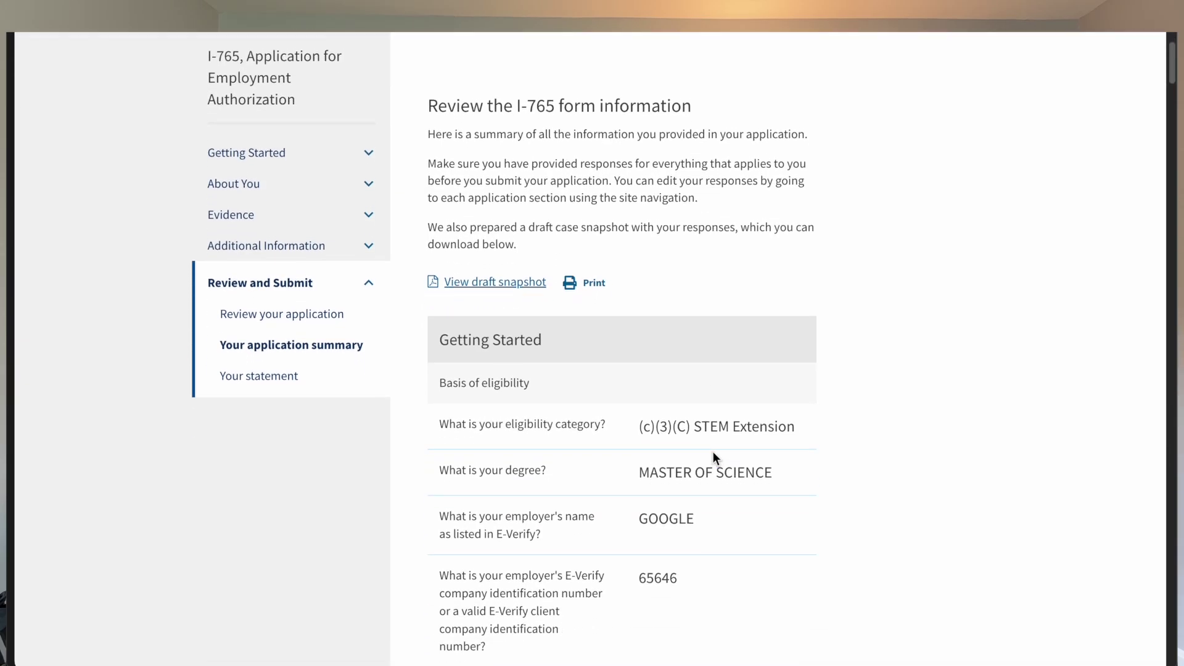
scroll(712, 452, down, 4)
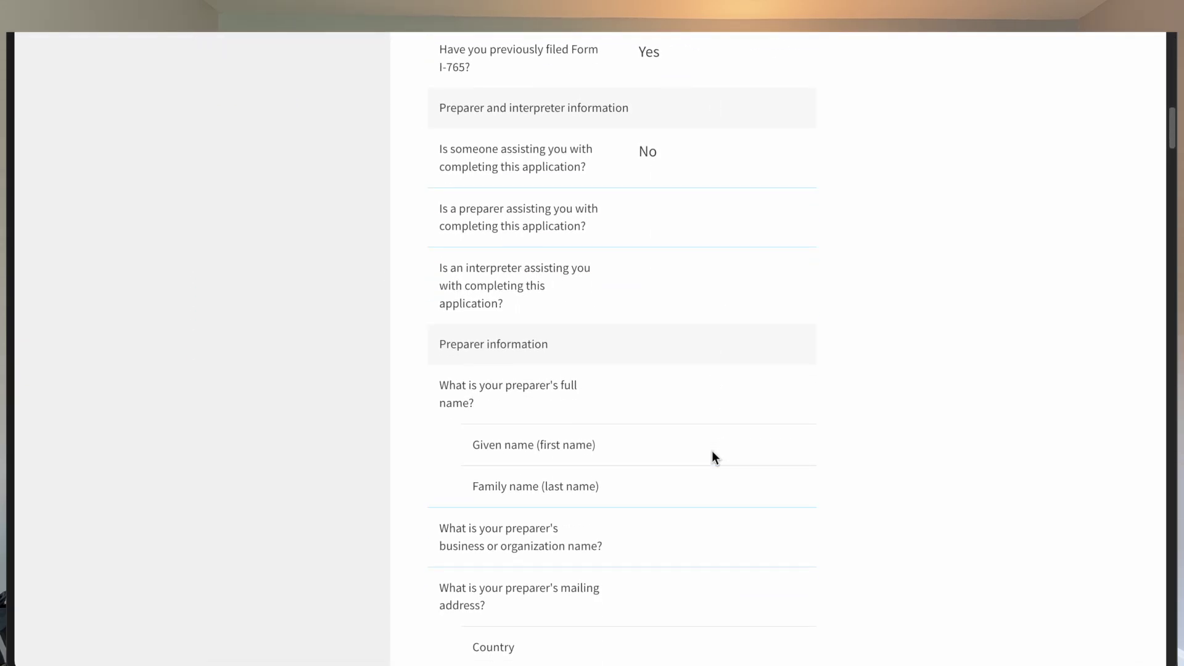
scroll(713, 456, down, 20)
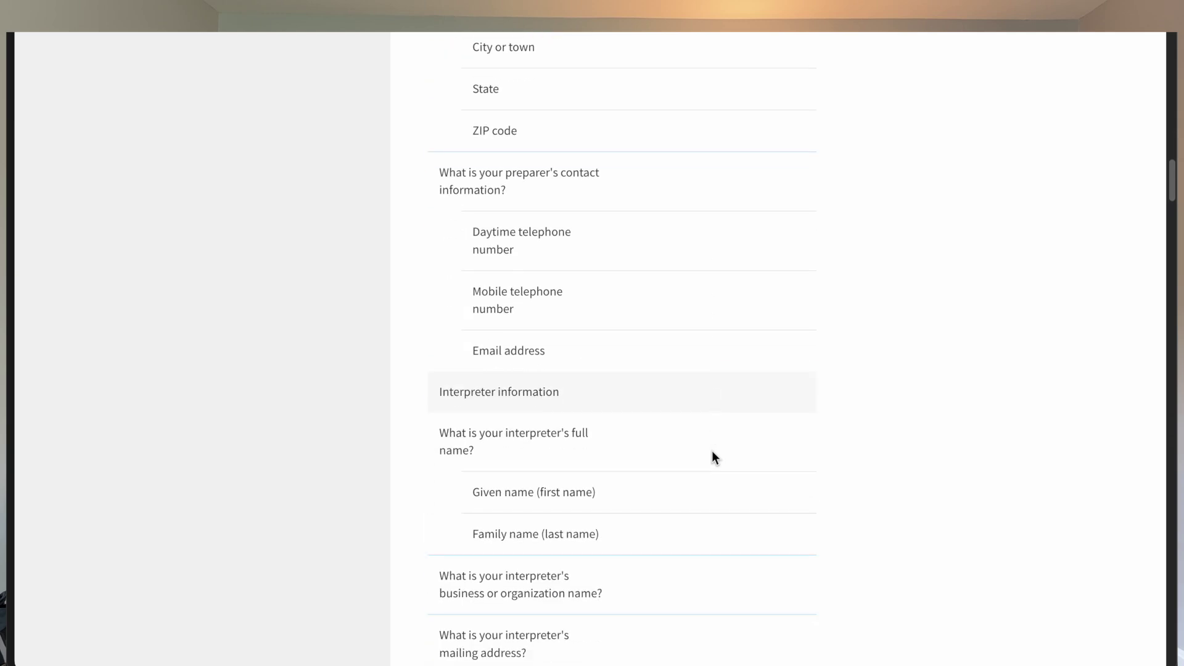
scroll(713, 456, down, 16)
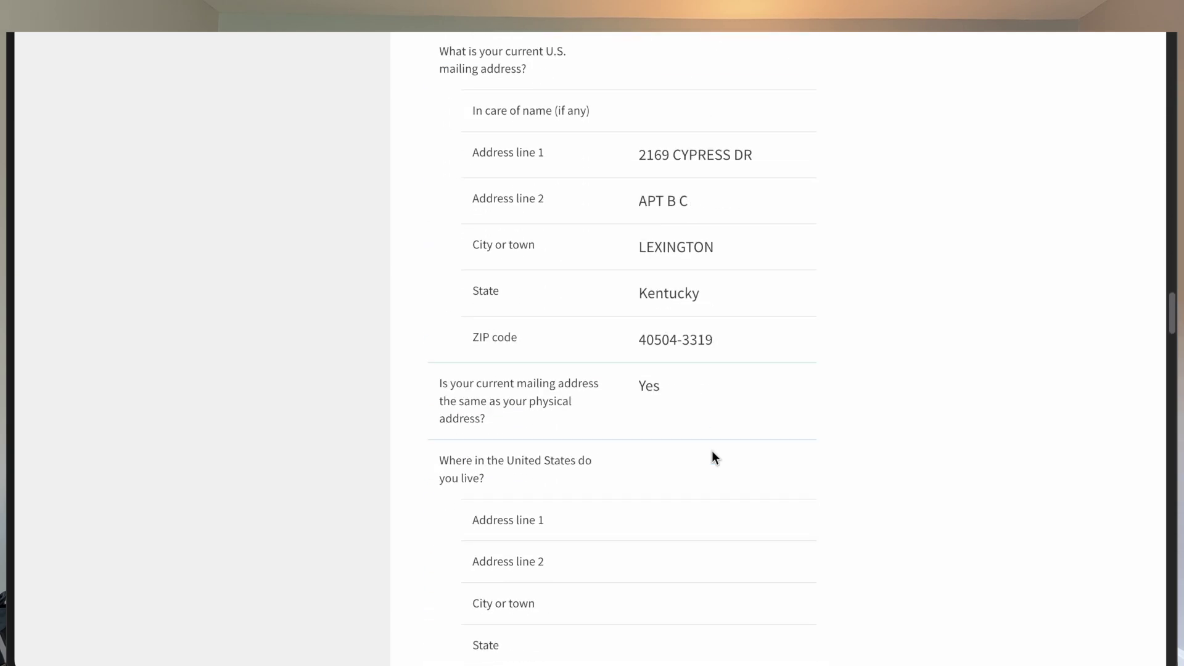
scroll(712, 452, down, 20)
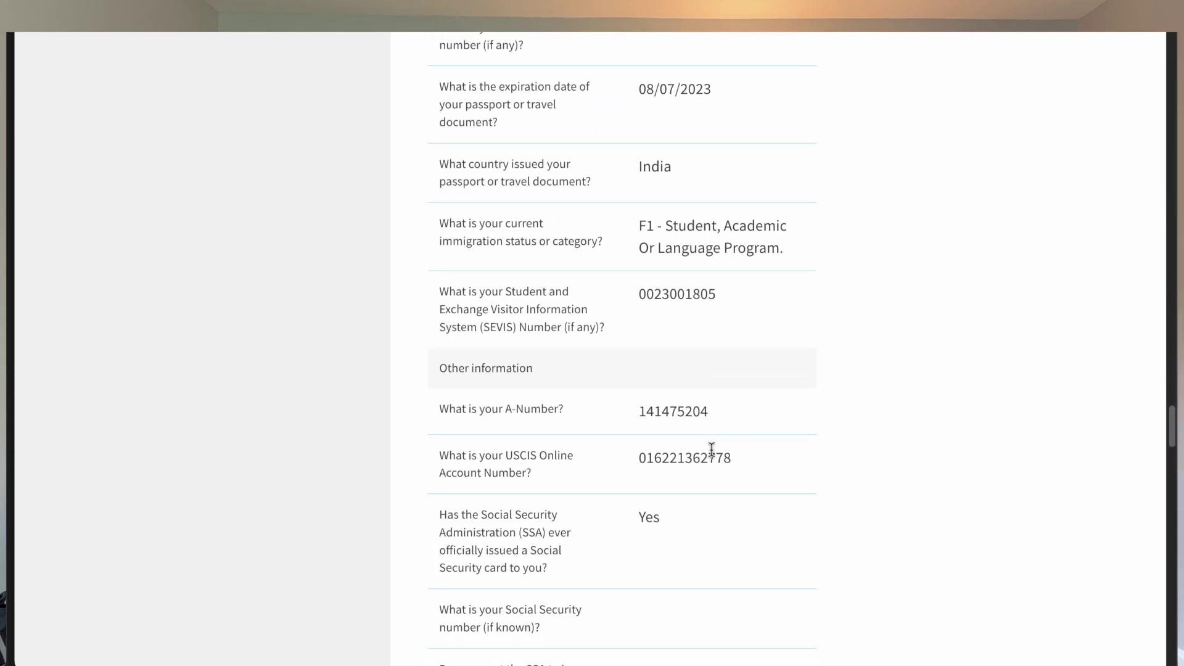
scroll(711, 456, down, 20)
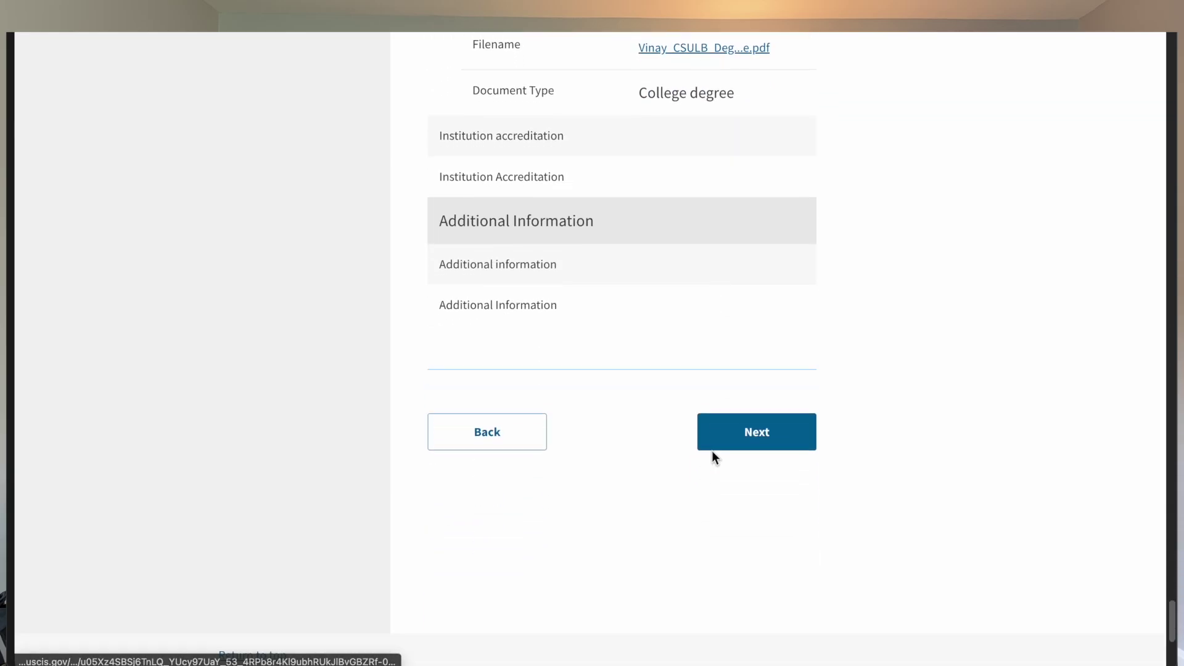
click(756, 373)
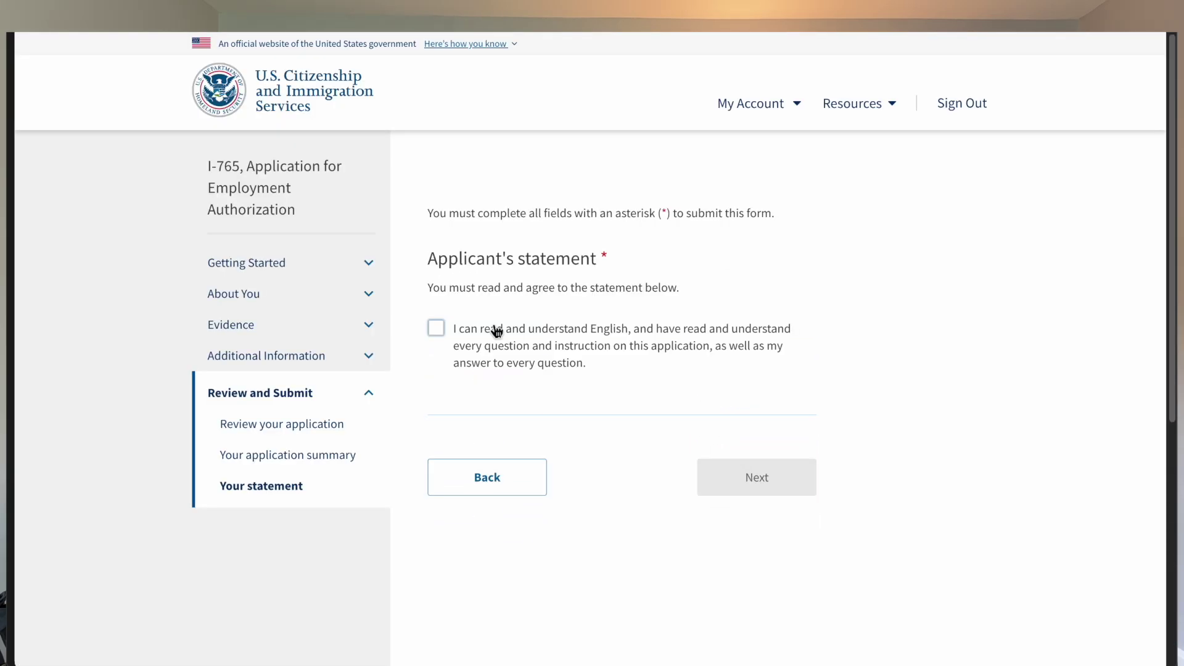
Step: Accept the applicant's statement and the declaration and certification, then select the digital signature field
click(452, 336)
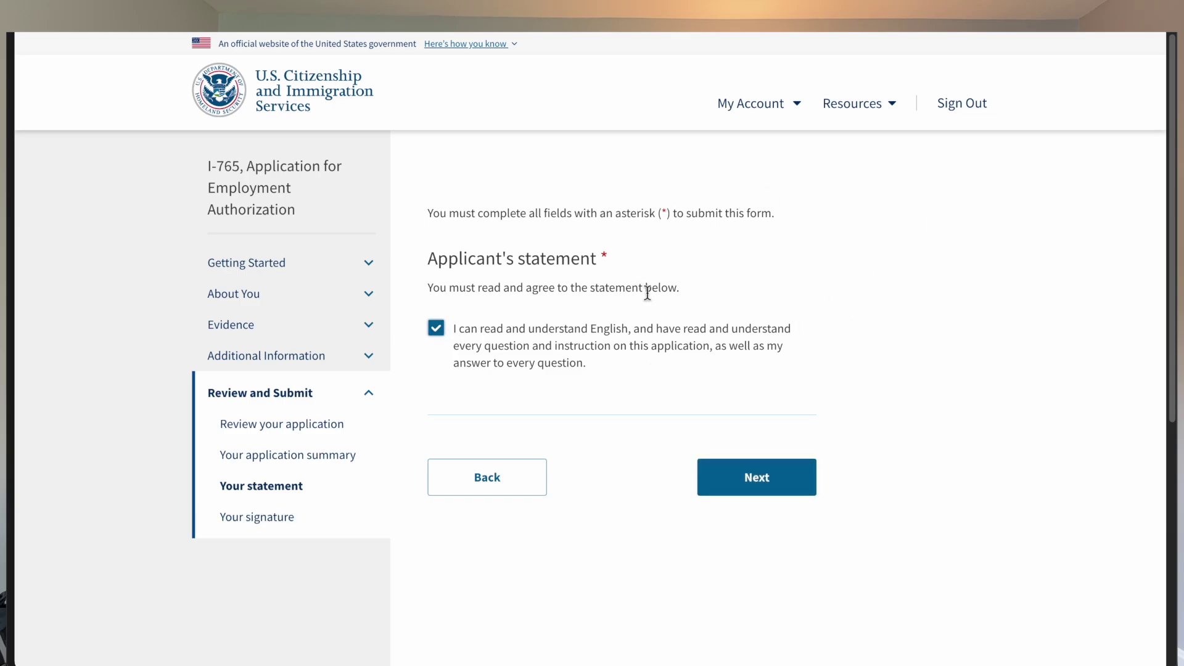
click(764, 475)
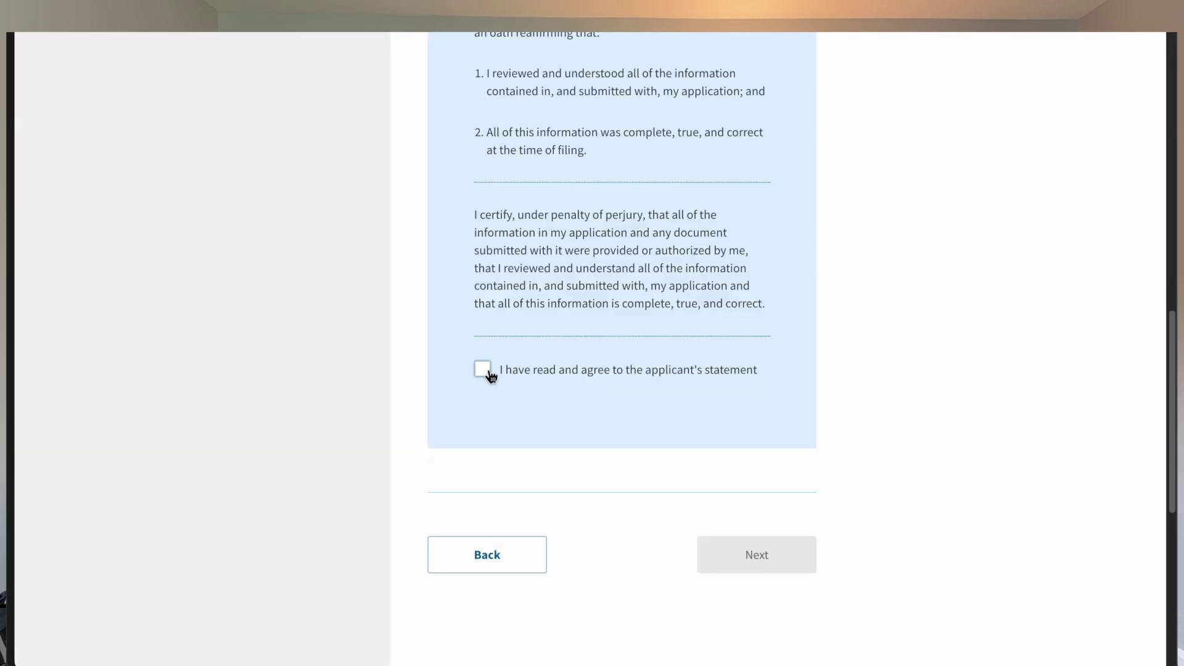
click(484, 370)
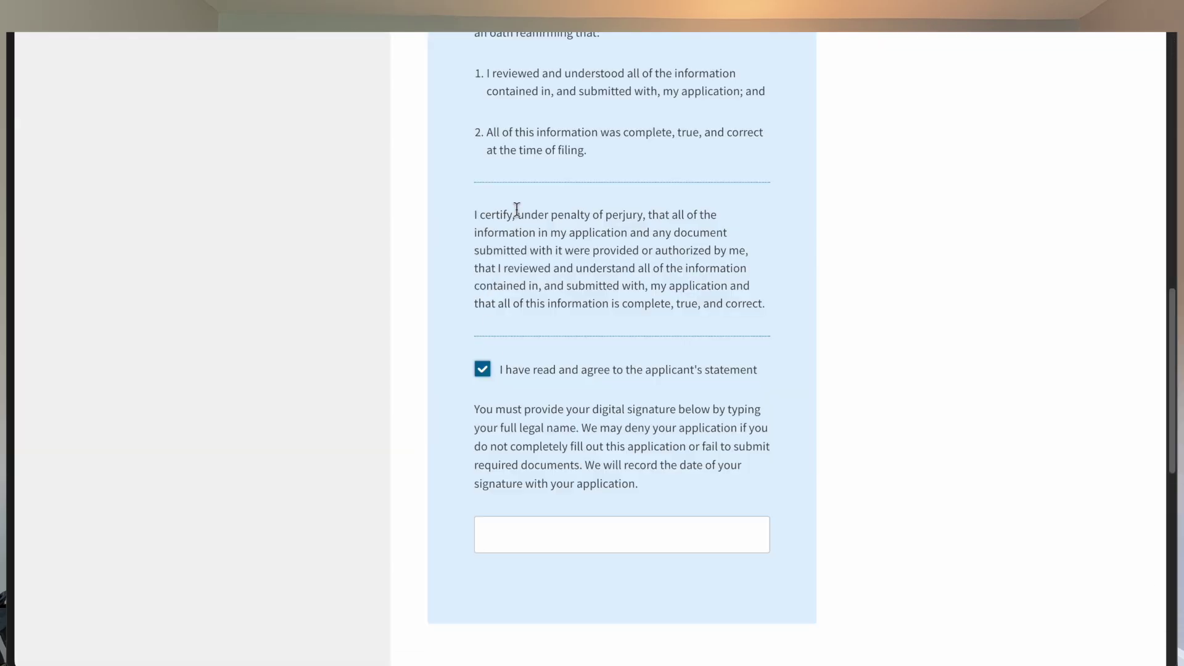
click(524, 552)
scroll(525, 552, down, 3)
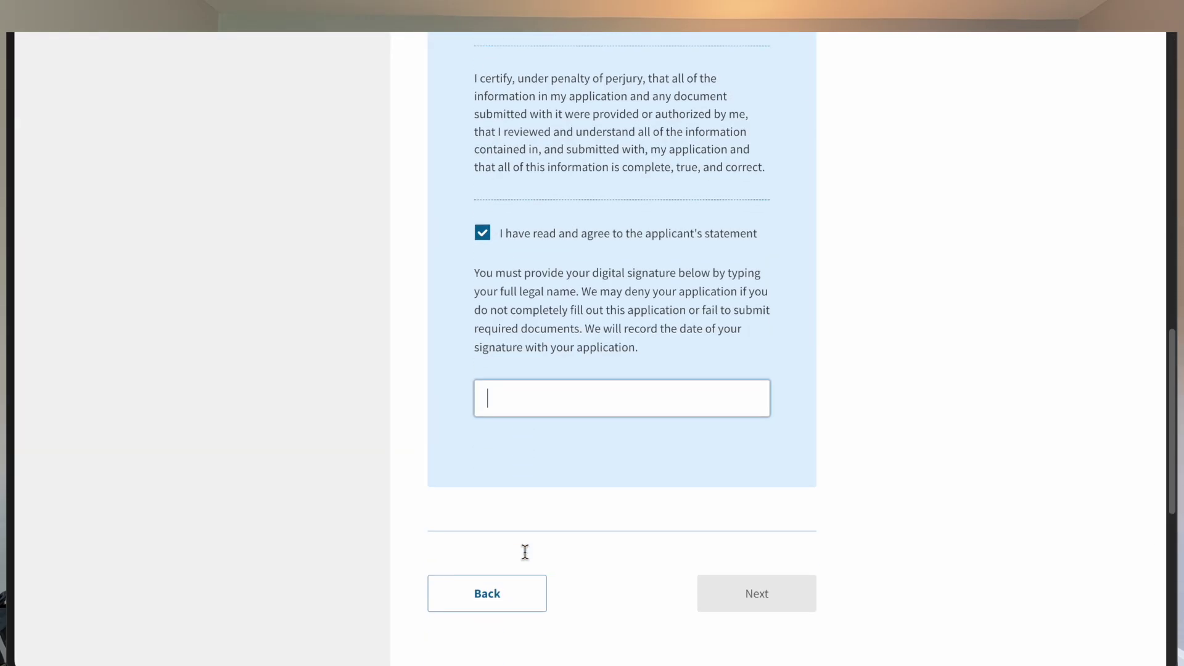
scroll(685, 387, up, 10)
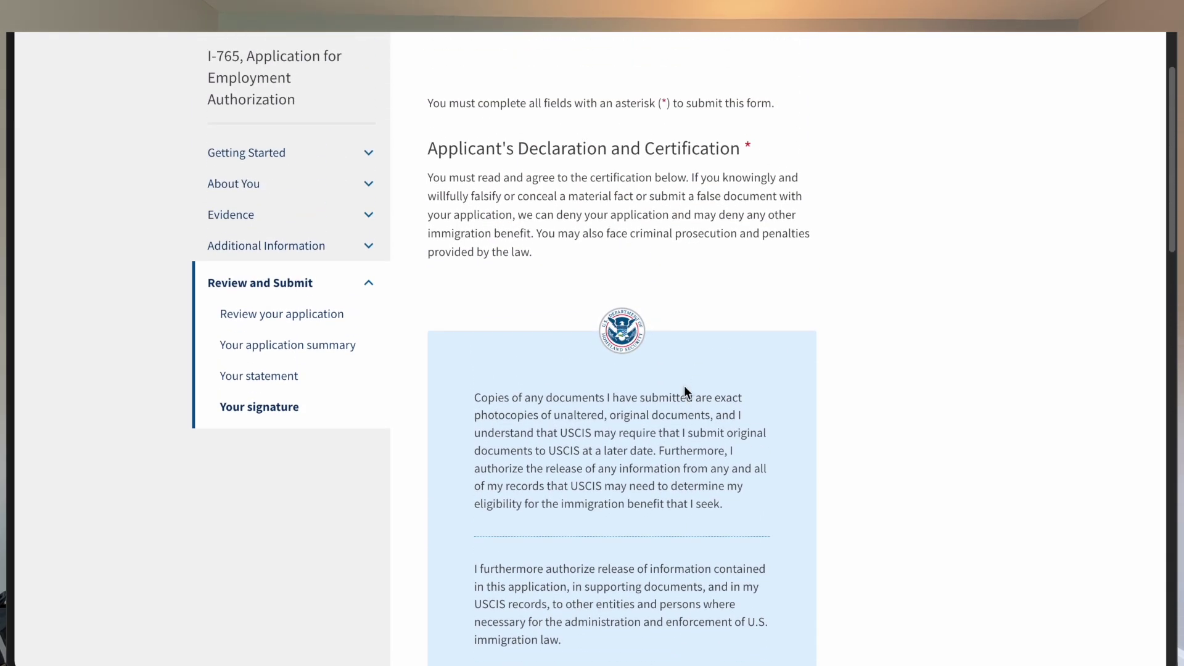
scroll(683, 386, down, 10)
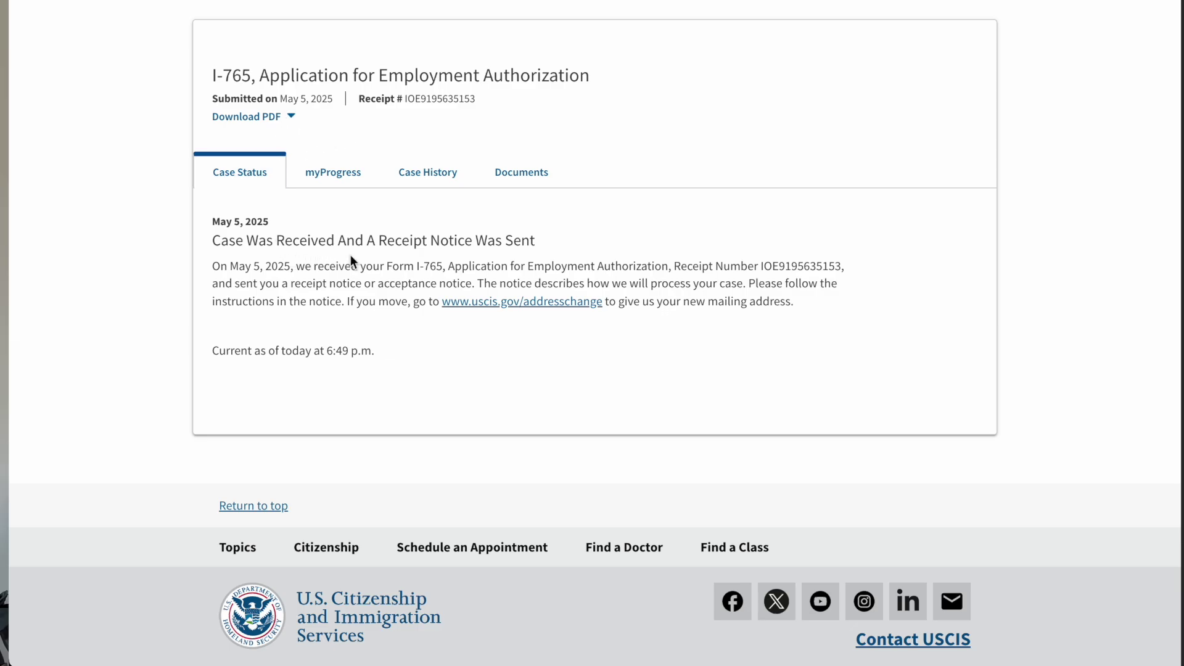
Step: Check the case's myProgress estimate, Case History and Documents tabs, finishing on Case History
click(370, 185)
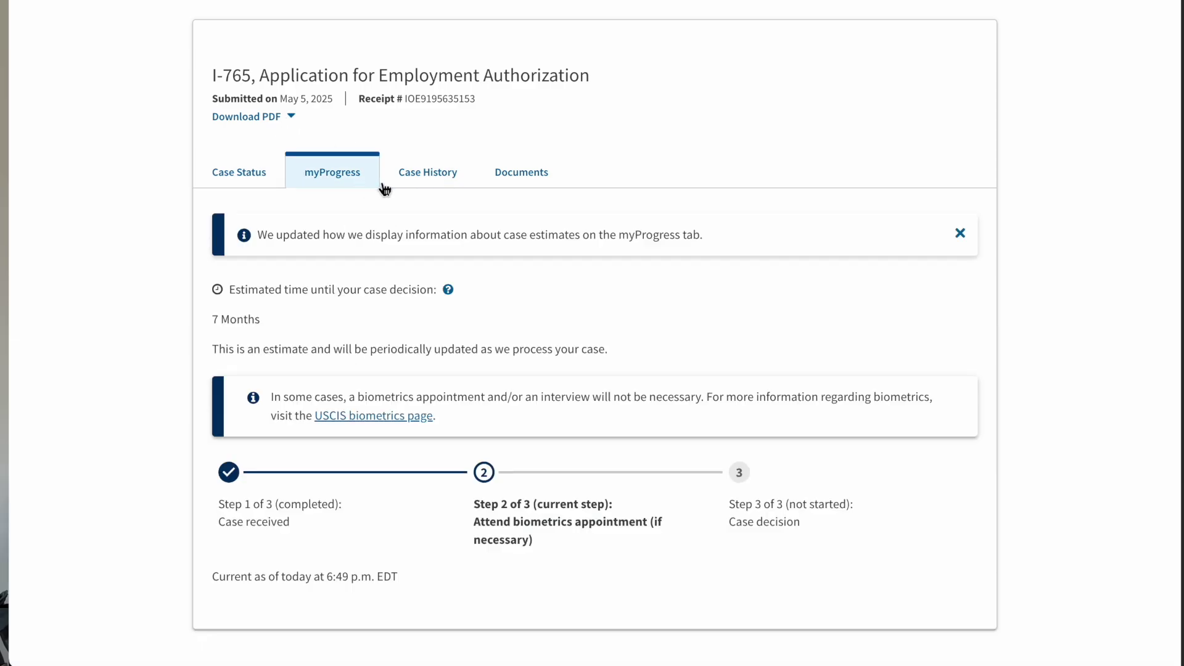
click(445, 179)
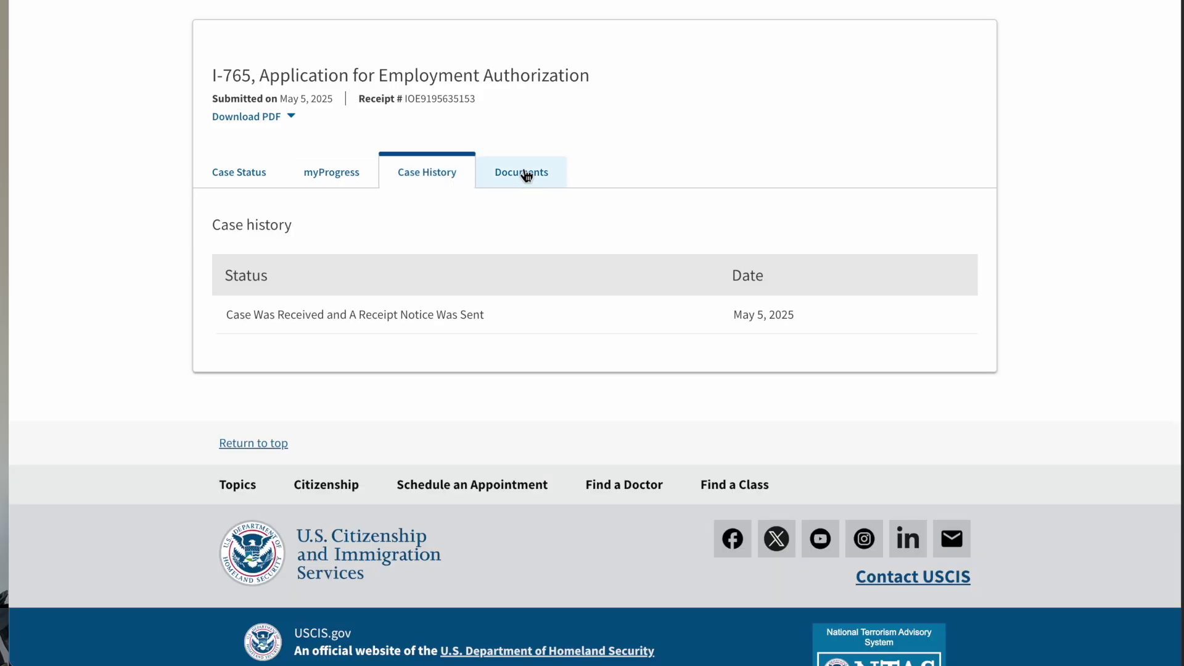
click(524, 174)
scroll(458, 302, down, 2)
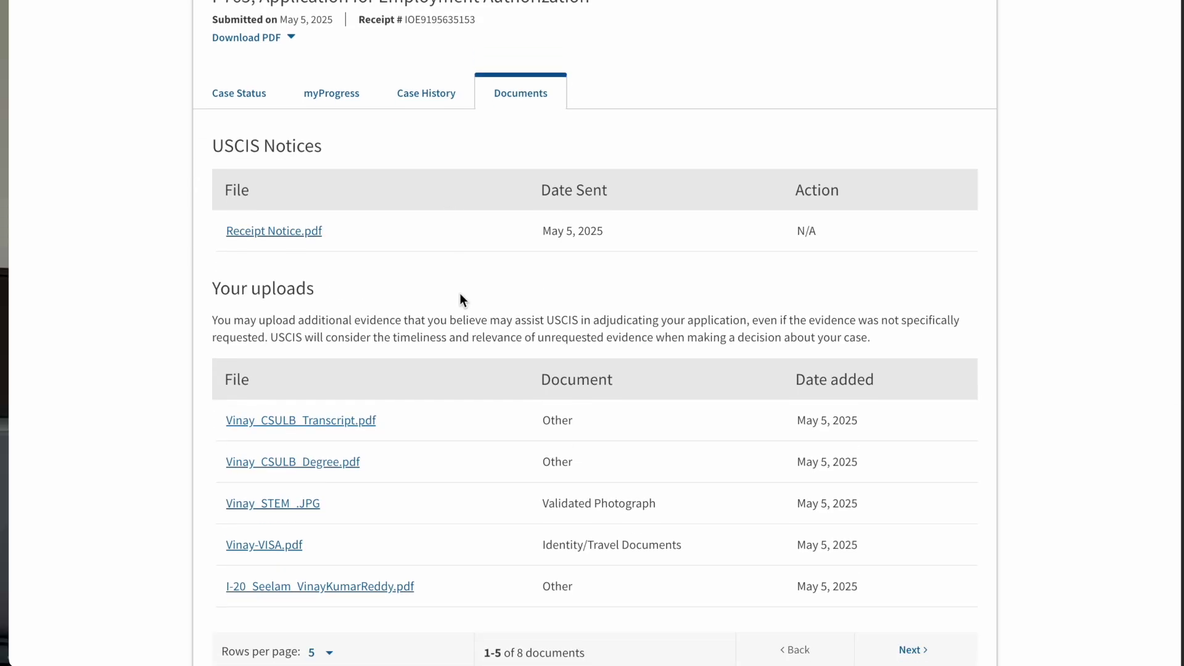
scroll(459, 293, up, 3)
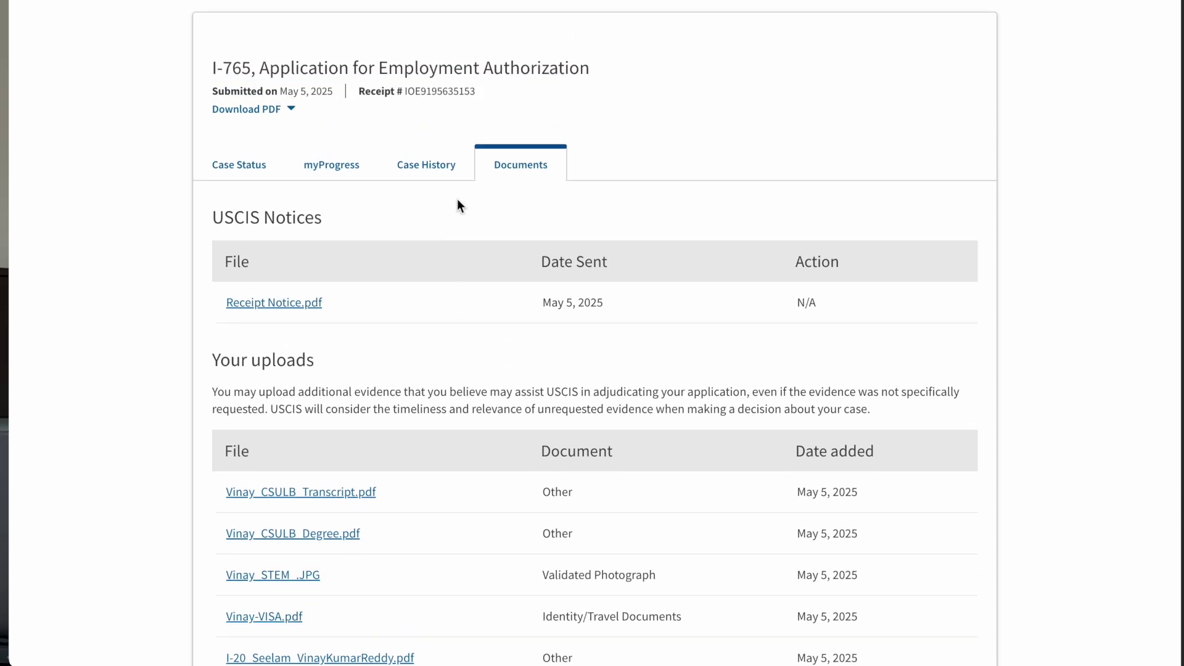
click(447, 175)
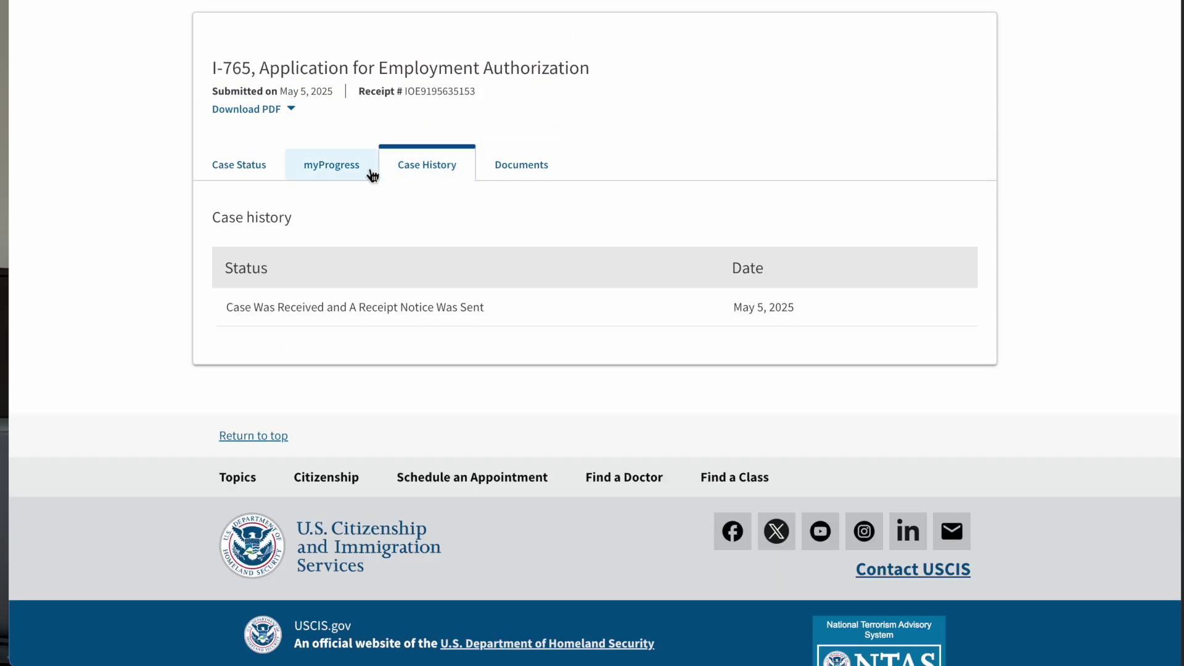